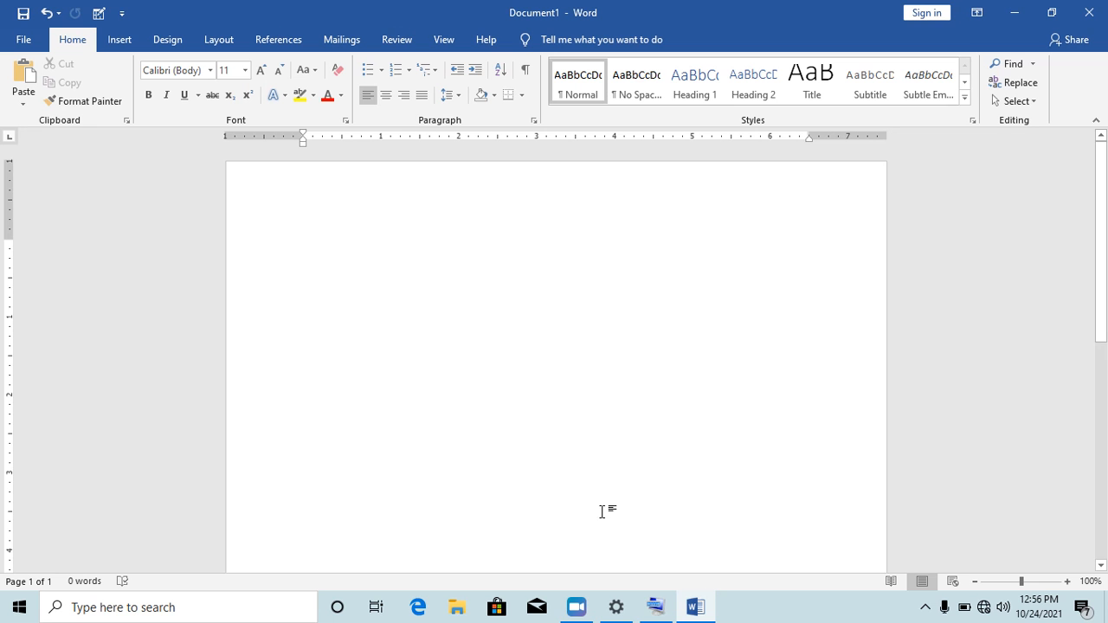
Enter the heading "COMPUTERS" in capitals on the blank page and start a new paragraph below it.
click(660, 609)
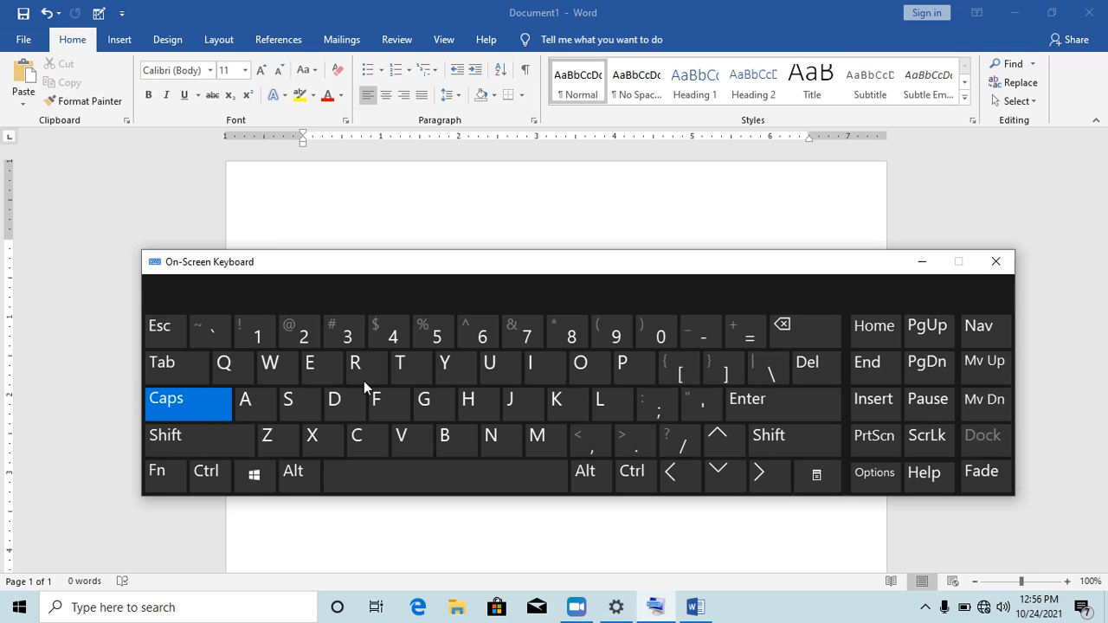
click(922, 263)
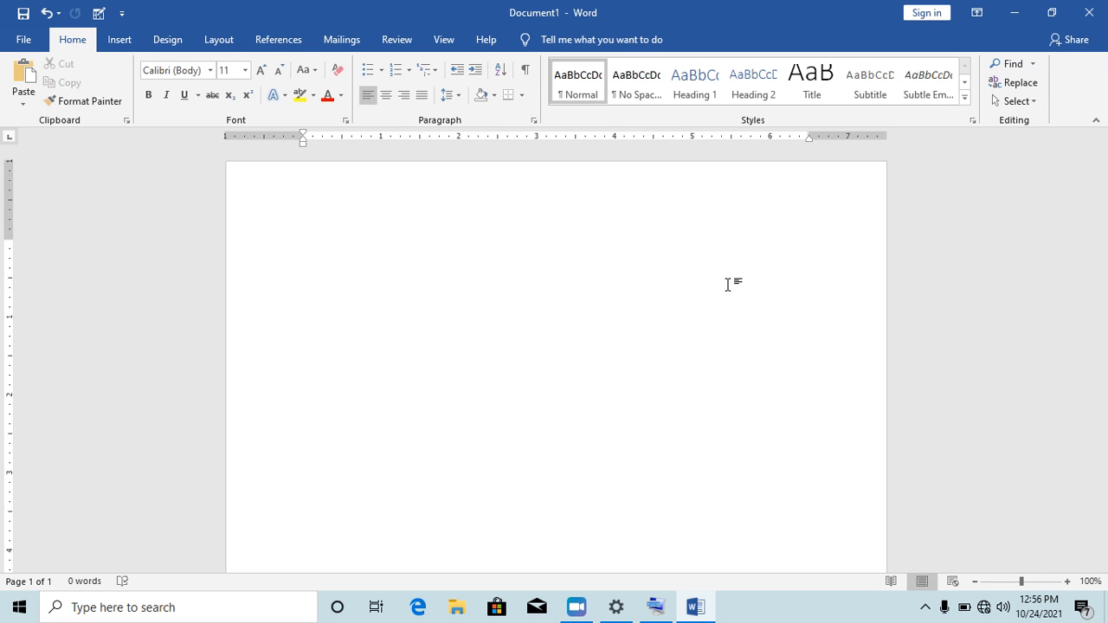
text(COMPUTERS)
key(Return)
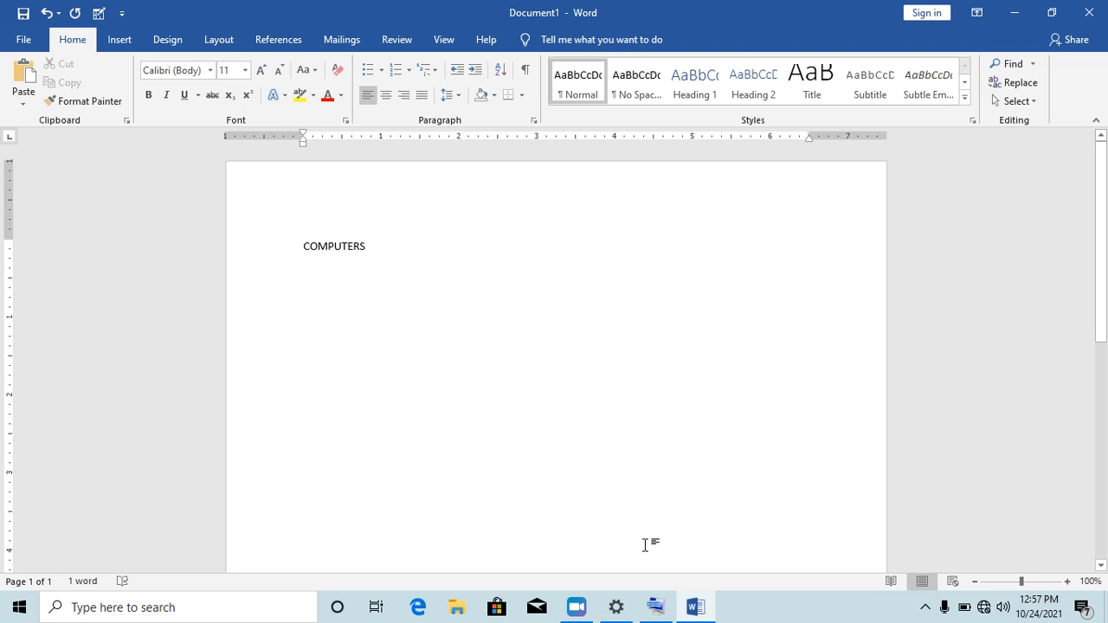
Write the sentence "Computers are electronic gadgets that help us ease the way we do things in real life." below the heading.
click(655, 607)
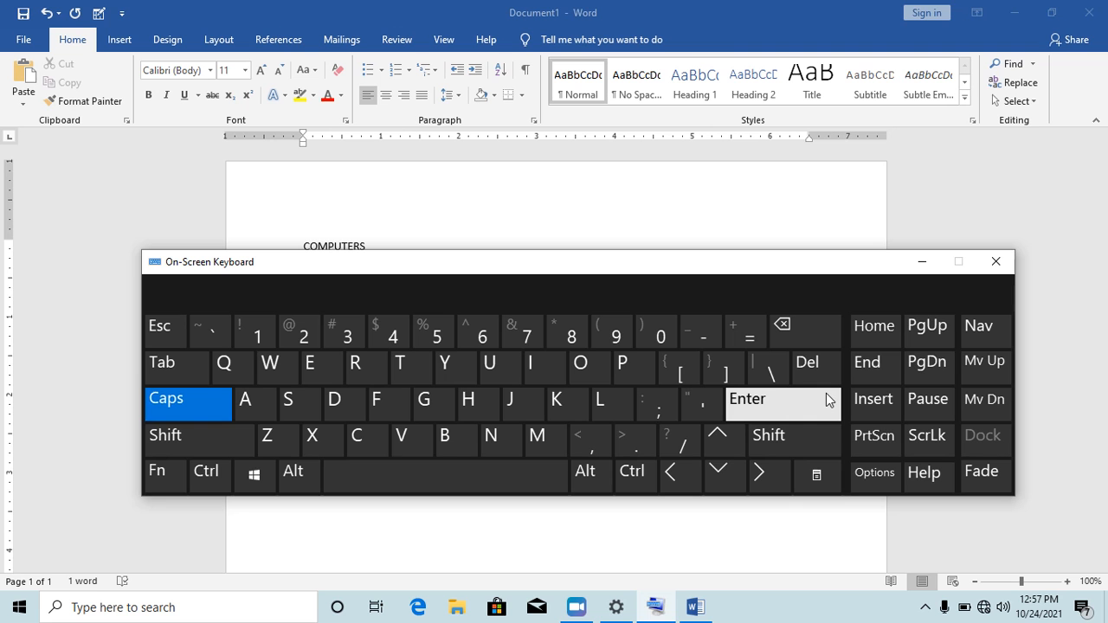
click(922, 263)
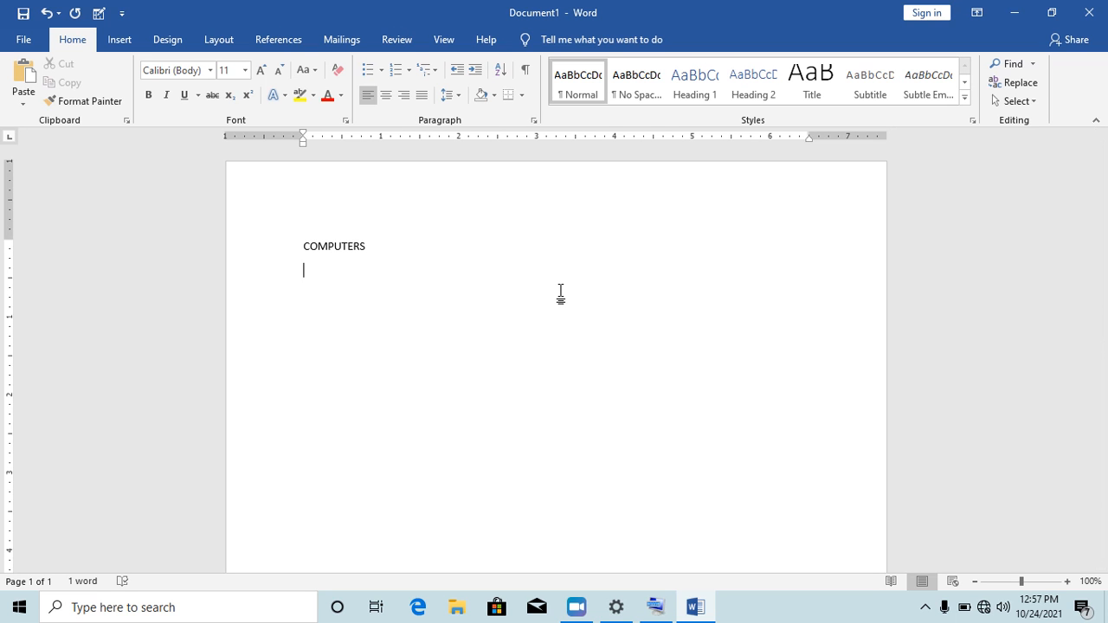
text(Computers are electronic gadgets)
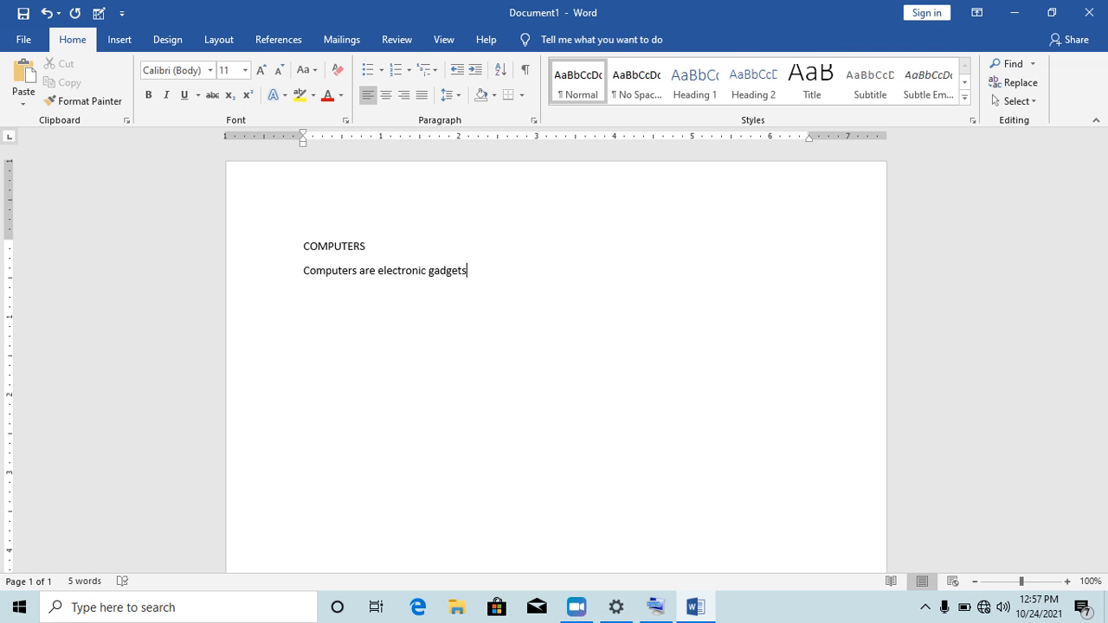
text( that help us ease the way we)
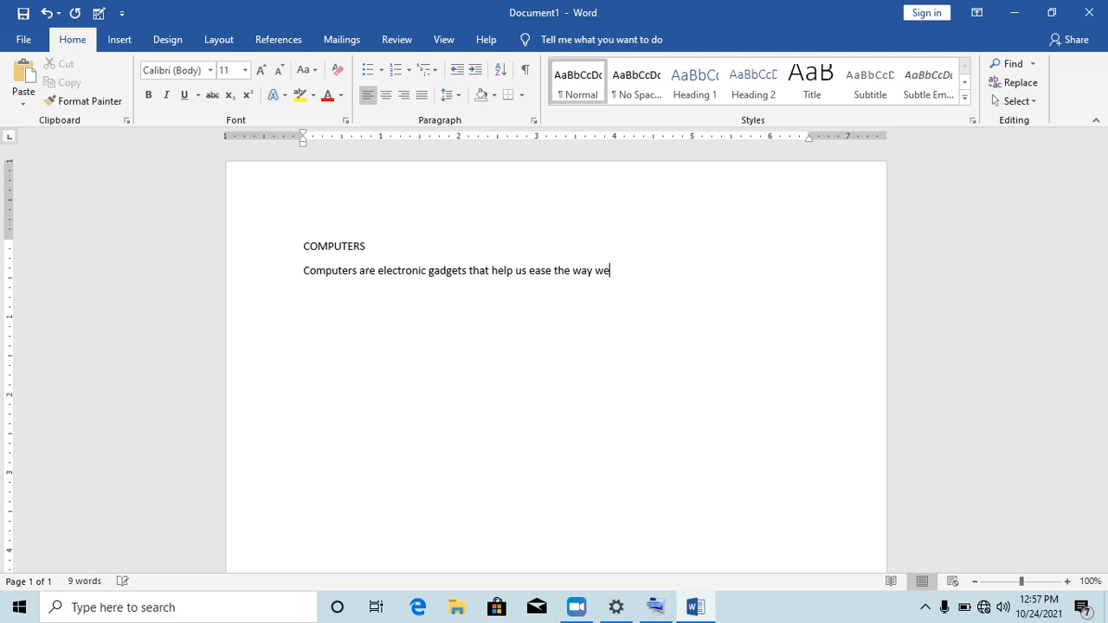
text( do things i)
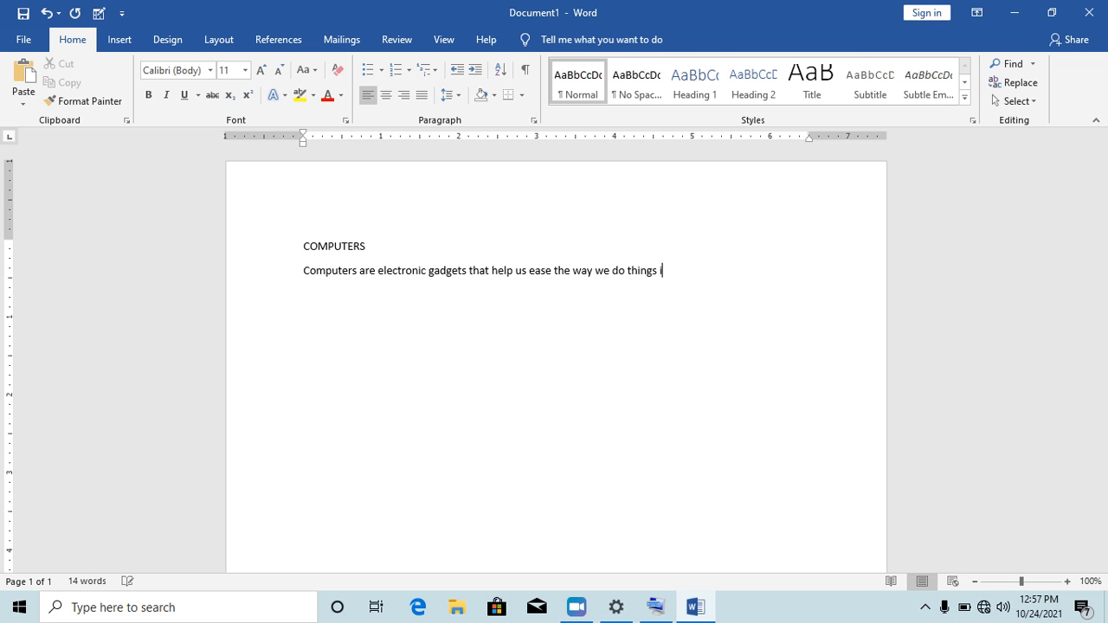
text(n real life.)
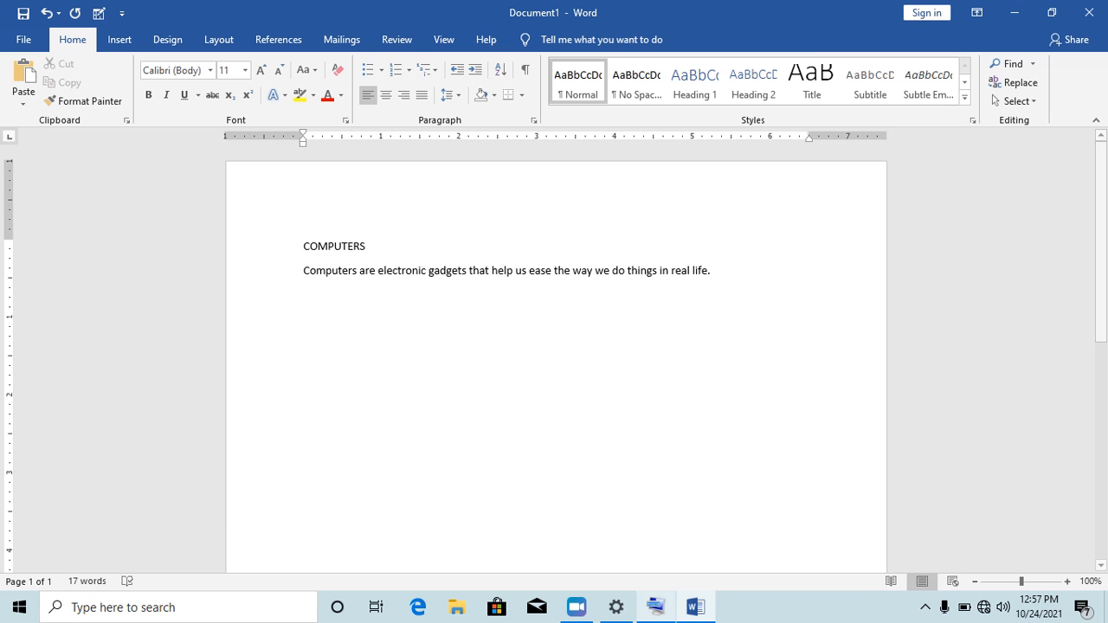
Continue the first paragraph with "We use computers at work, home, school, mention it.".
click(655, 607)
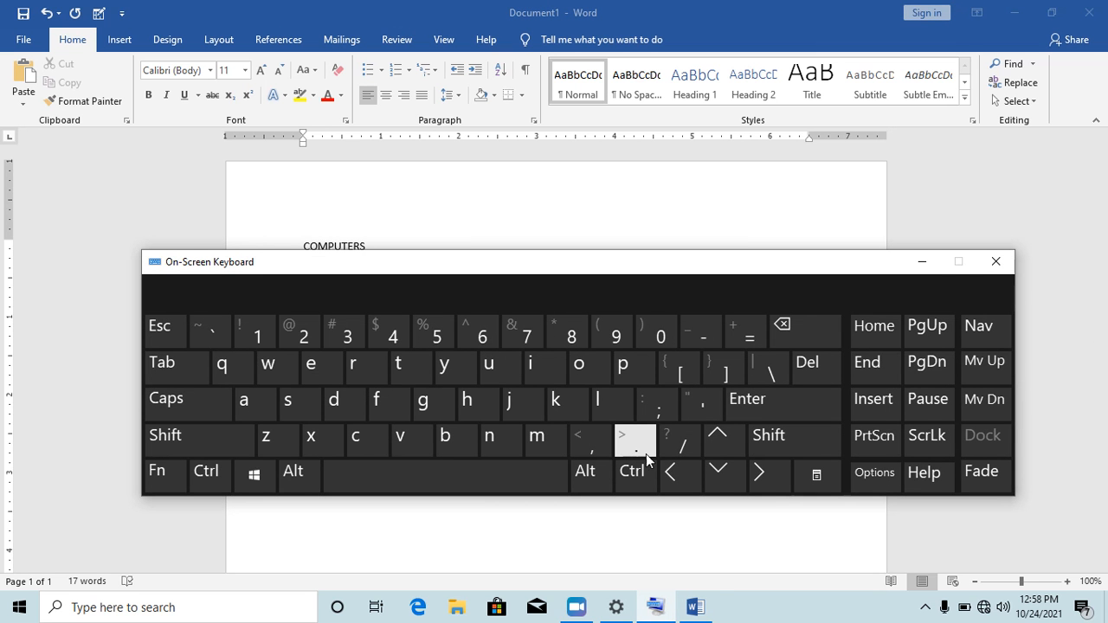
click(923, 261)
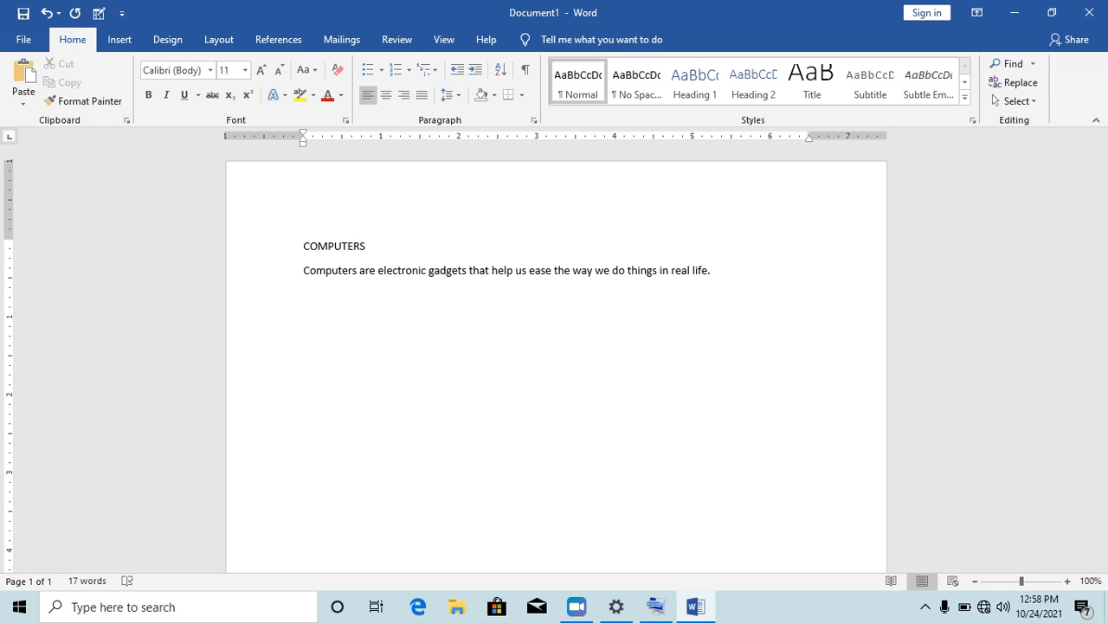
text(We use compuetsrs)
key(BackSpace)
key(BackSpace)
key(BackSpace)
key(BackSpace)
key(BackSpace)
text(ters at work)
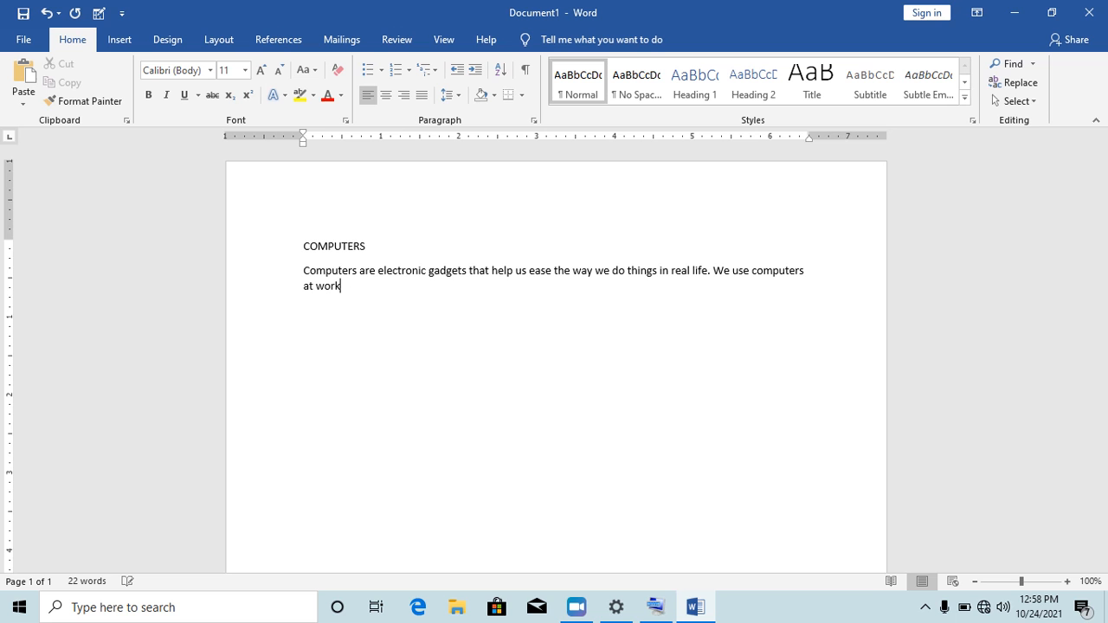
text(, home , school, mention it.)
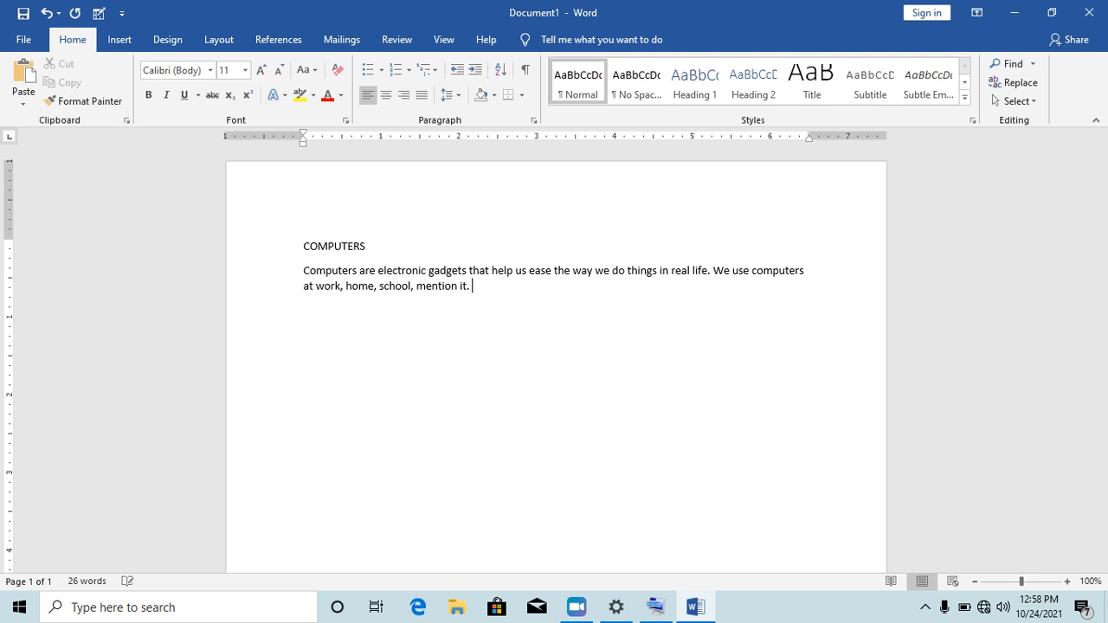
Add "We cab use them to communicate with others" to the first paragraph, correcting the spelling of "communicate".
text(We cab use them to comuunicate with others)
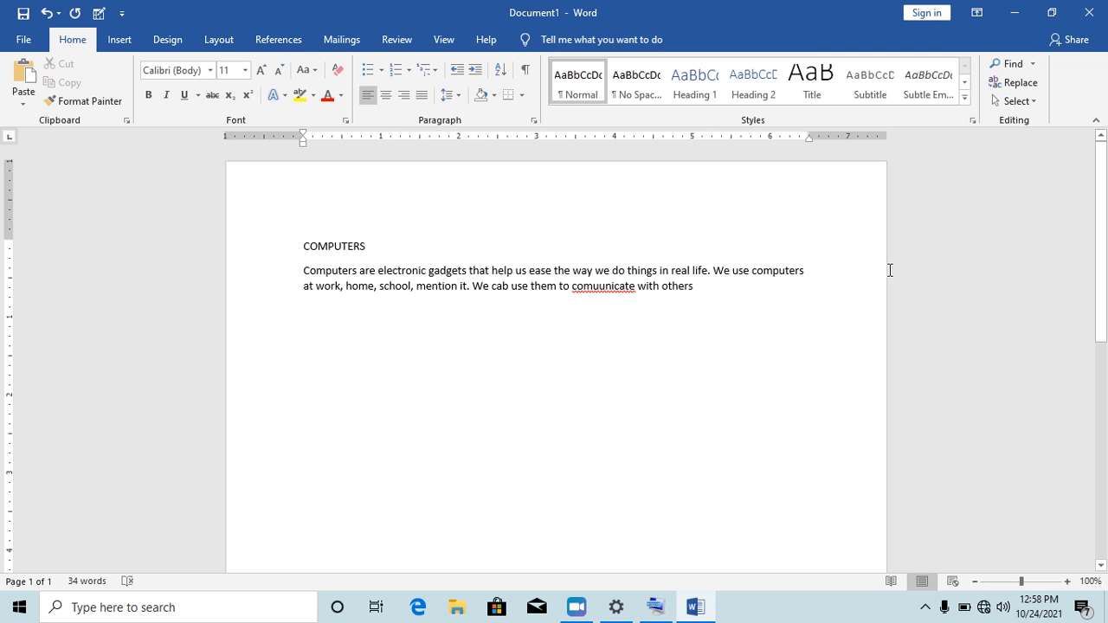
key(BackSpace)
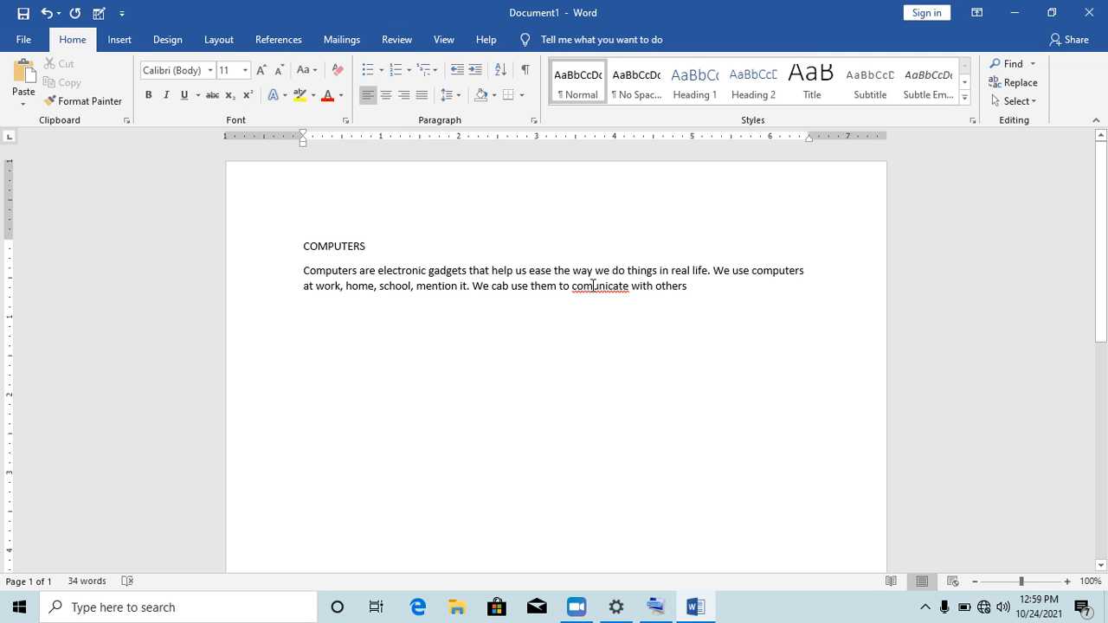
text(m)
Finish the first paragraph's last sentence with ", store information, watch movies, listen to music or even browse the web.".
click(705, 286)
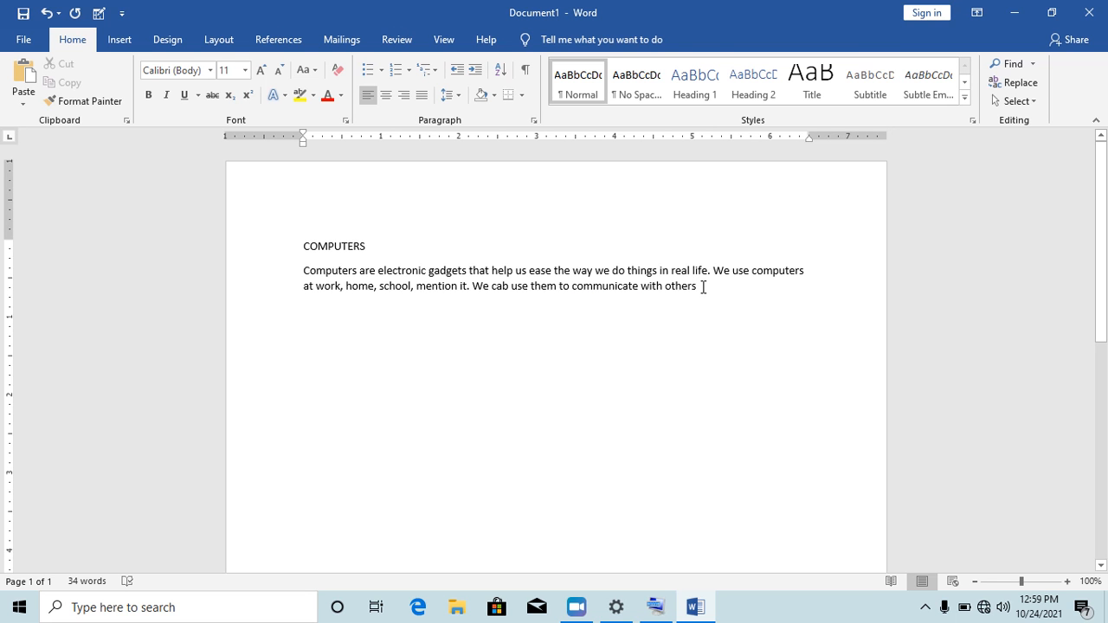
text(, stor)
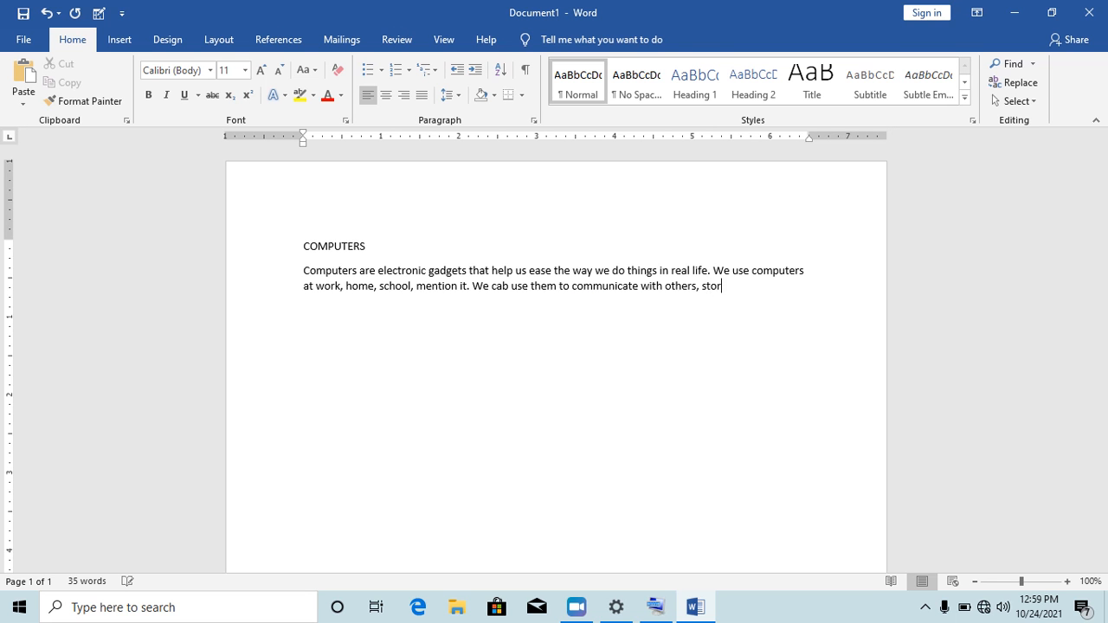
text(e information, watch )
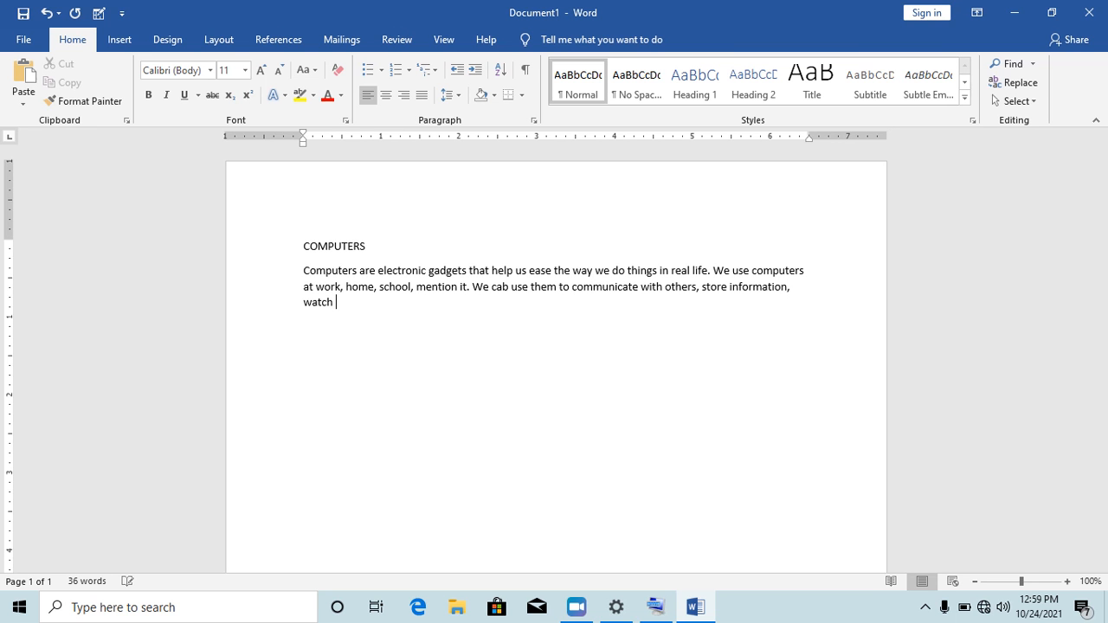
text(movies, listem to music)
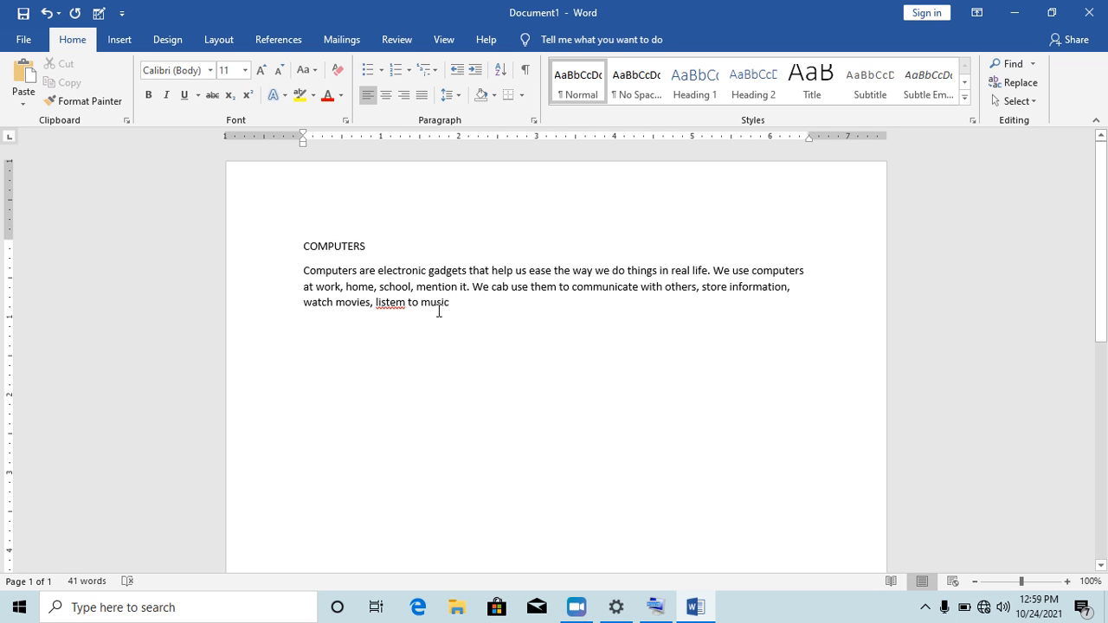
click(407, 305)
key(BackSpace)
text(n)
click(453, 303)
text(or ev)
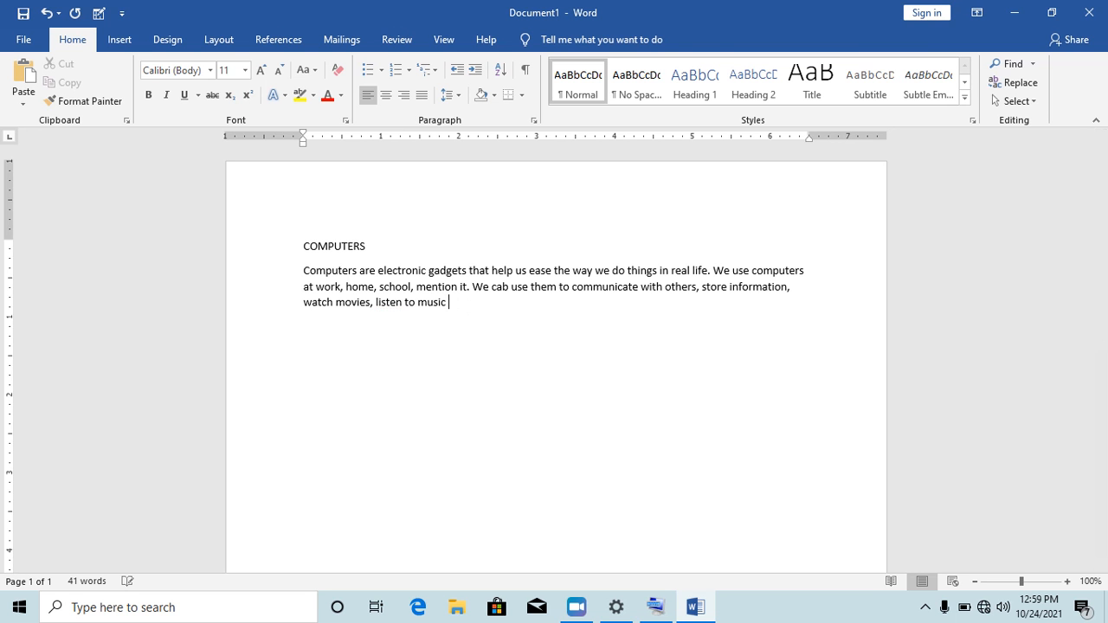
text(en browse the web.)
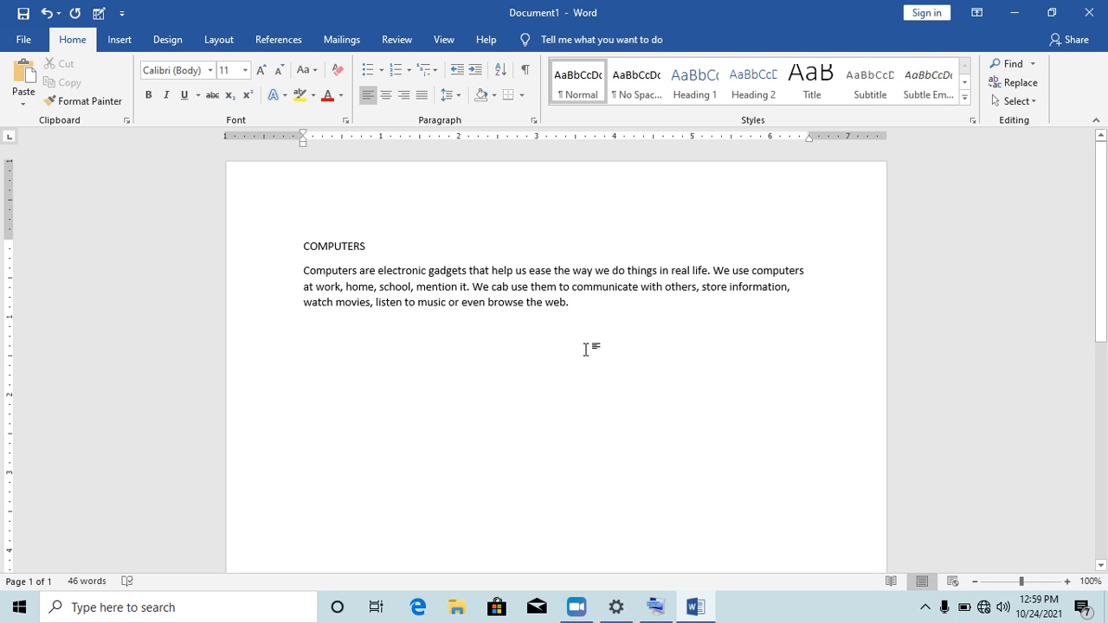
click(655, 607)
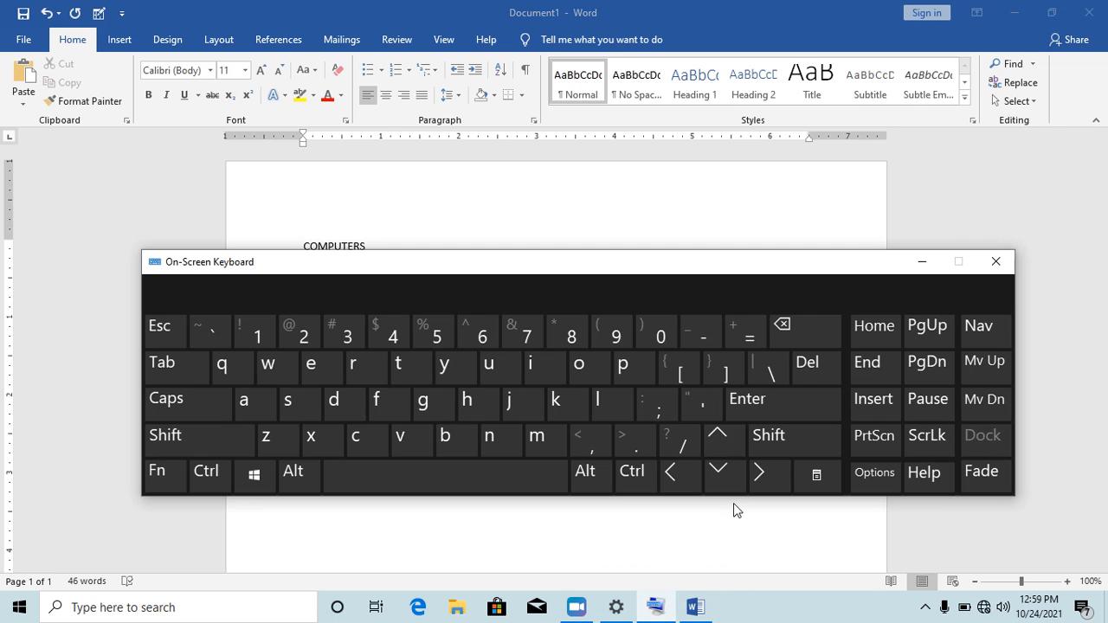
click(922, 262)
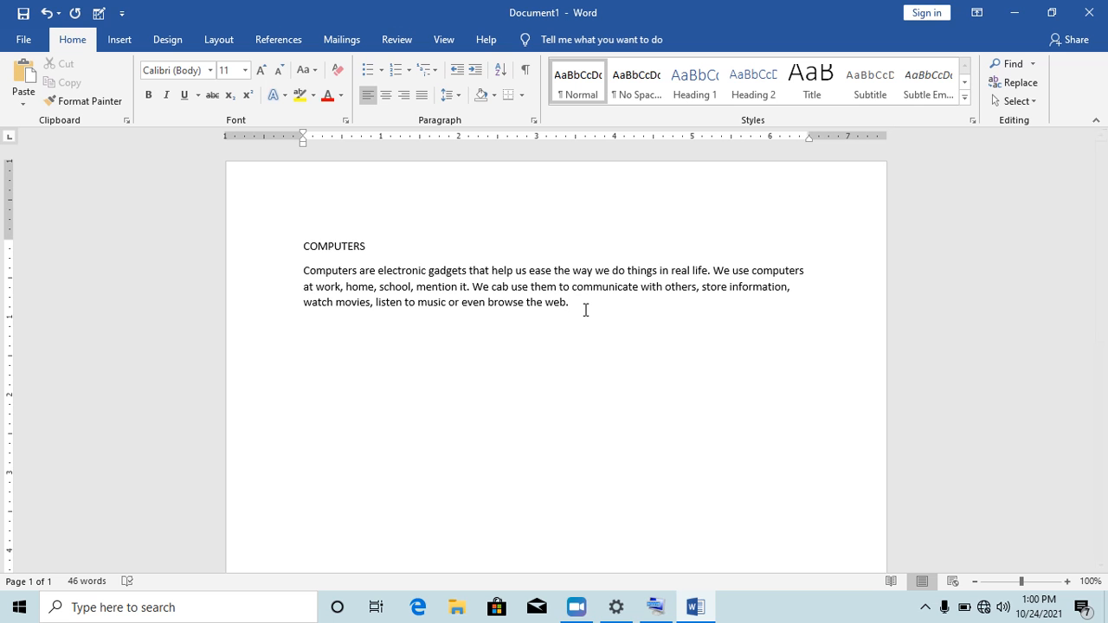
click(655, 607)
right_click(656, 607)
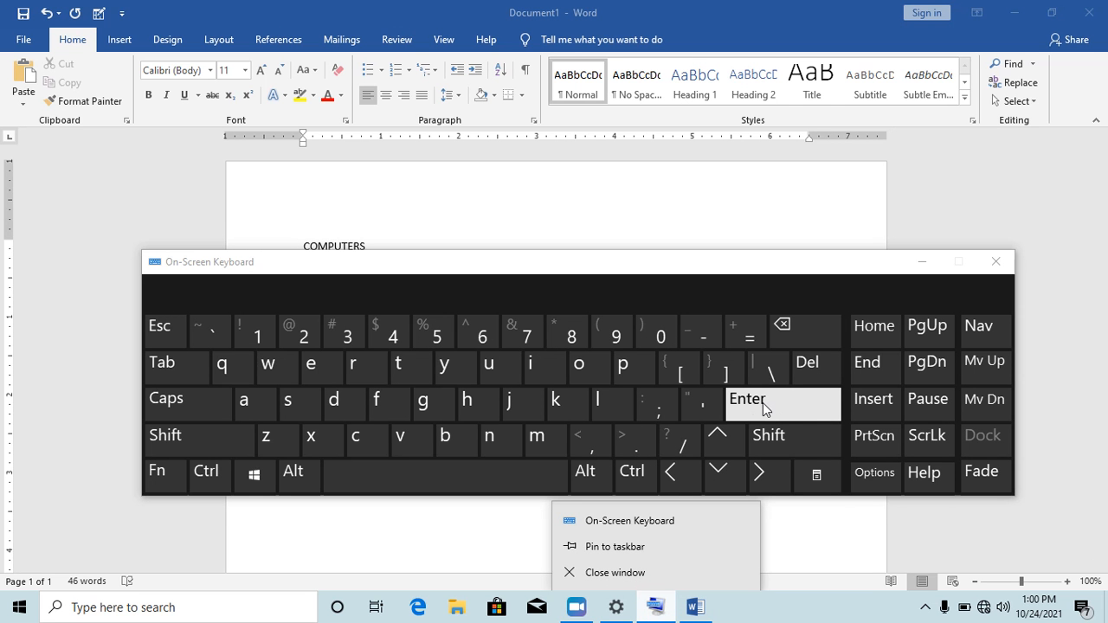
click(923, 263)
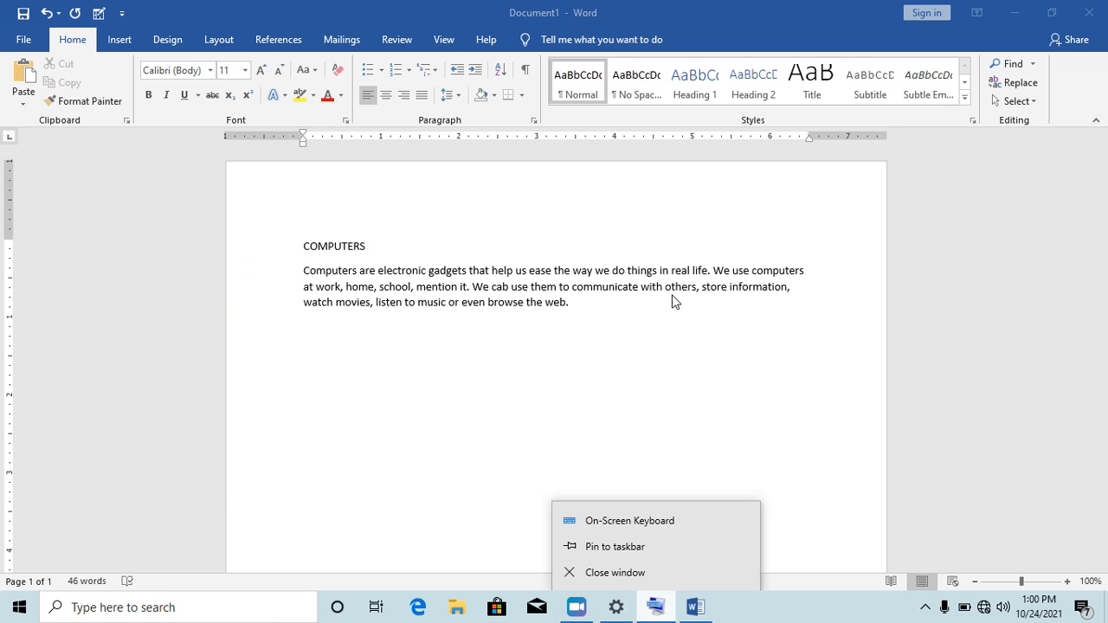
Start a second paragraph reading "Computers come in different shapes and sizes but most commonly we use desktops and laptops.".
click(589, 306)
key(Return)
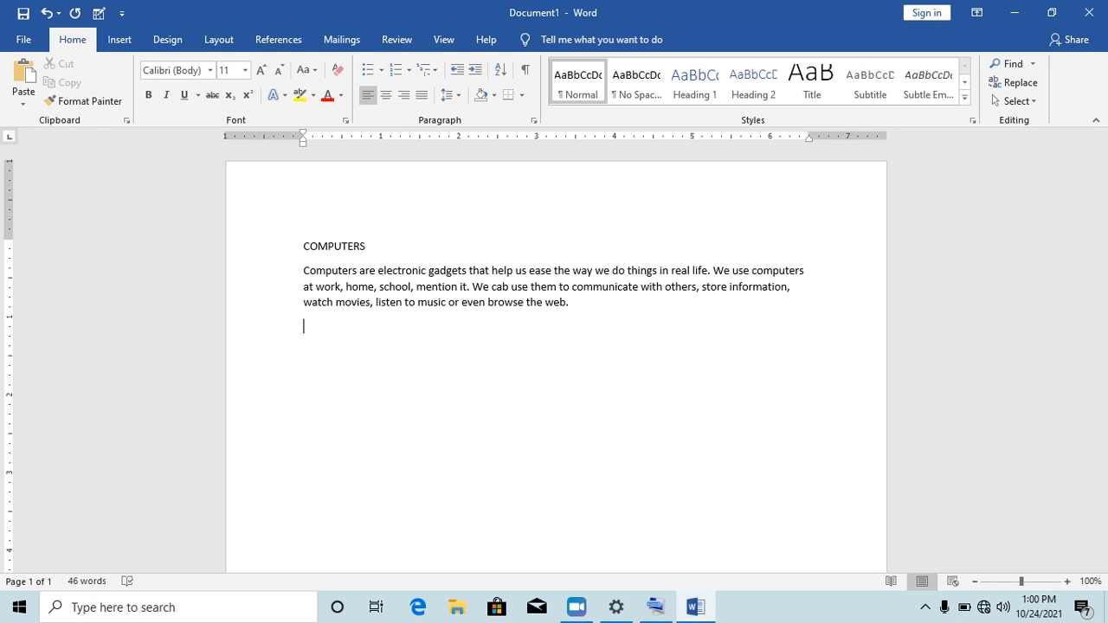
text(Computers come in different shape)
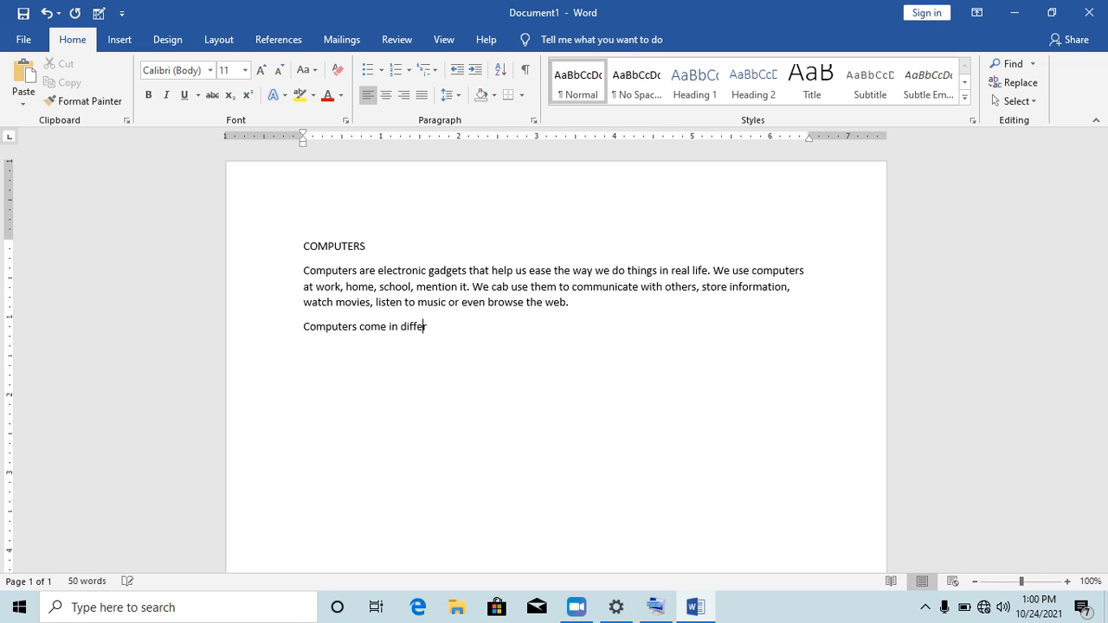
text(s and sizes but most communoly)
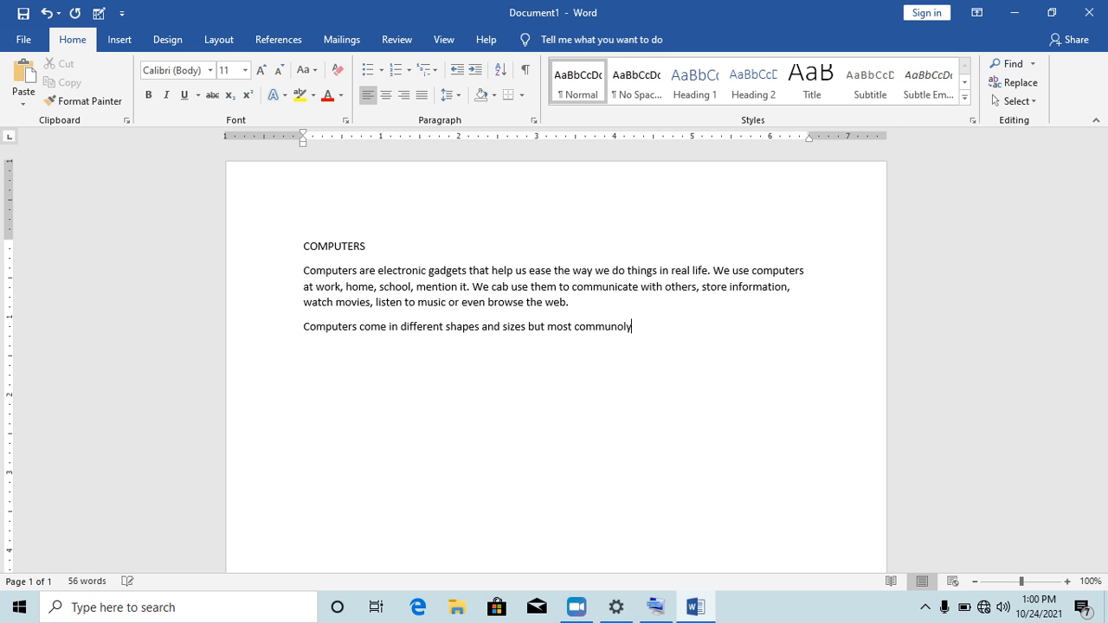
key(BackSpace)
key(BackSpace)
key(BackSpace)
key(BackSpace)
key(BackSpace)
text(only we use desktops and laptops.)
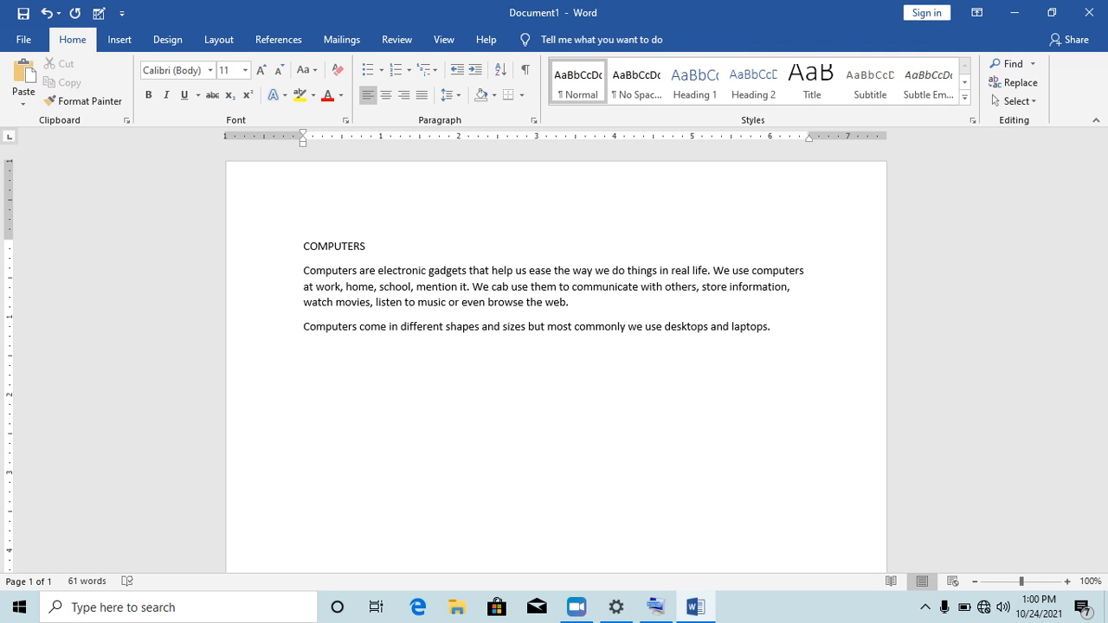
Continue the second paragraph with "Laptops are fitted with batteries so that we can use them even without being connected to a power source".
text(laptop)
key(BackSpace)
key(BackSpace)
key(BackSpace)
key(BackSpace)
key(BackSpace)
key(BackSpace)
text(Laptops are fitted with)
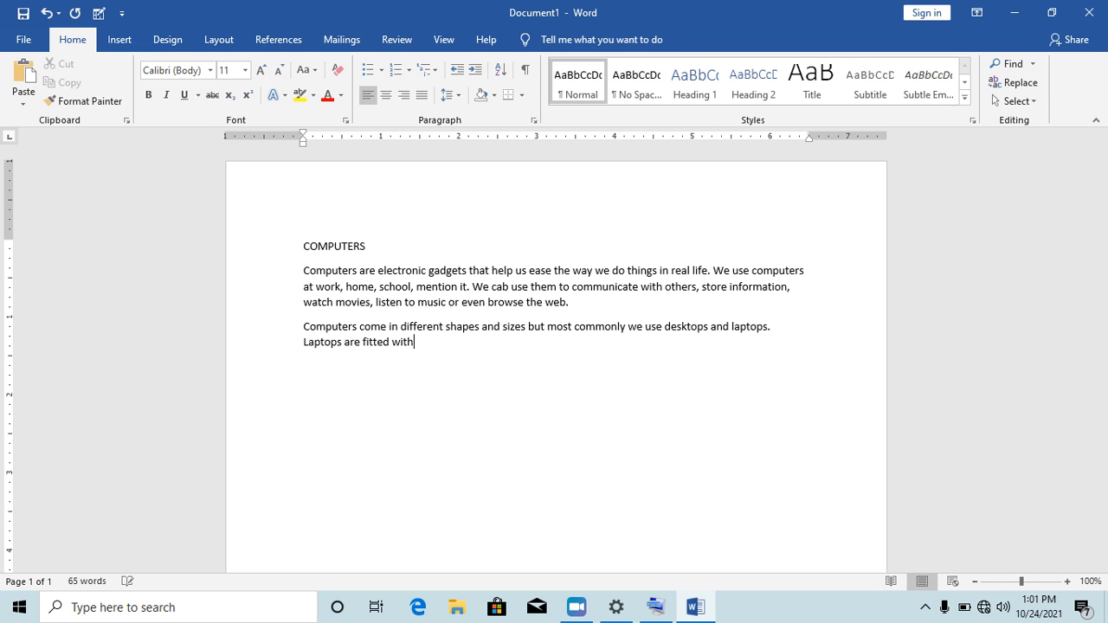
text( batteries so that we can use them even without)
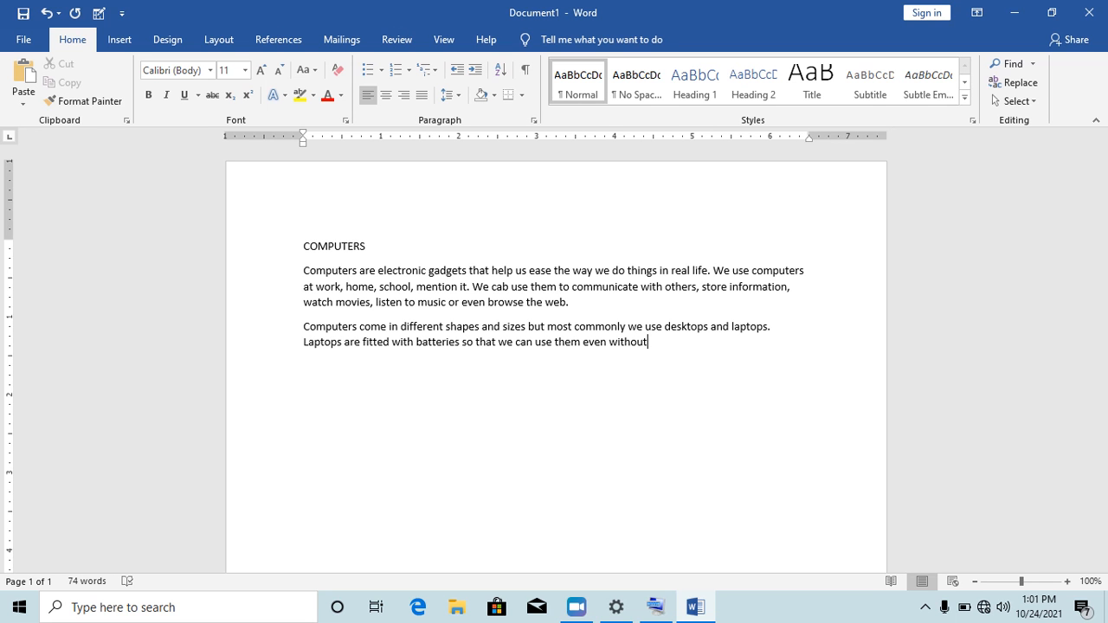
text( being connected t)
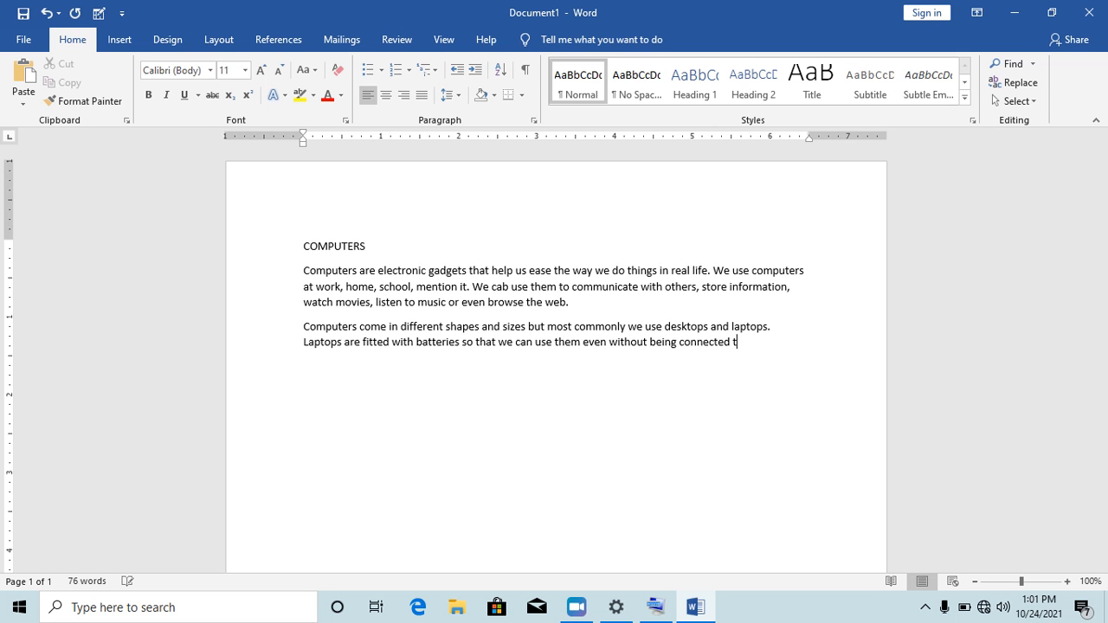
text(o a power source)
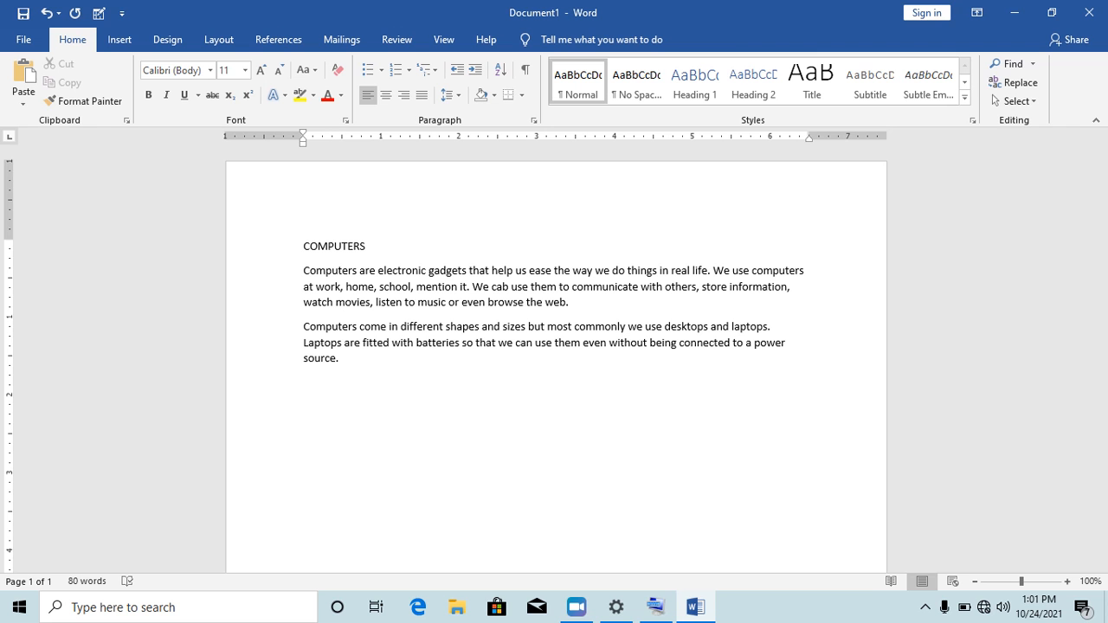
Continue the second paragraph with ". Computers come in various brands including DELL, HP, Lenovo, Acer and Samsung.".
text(. Compuet)
key(BackSpace)
key(BackSpace)
text(ters come in different b)
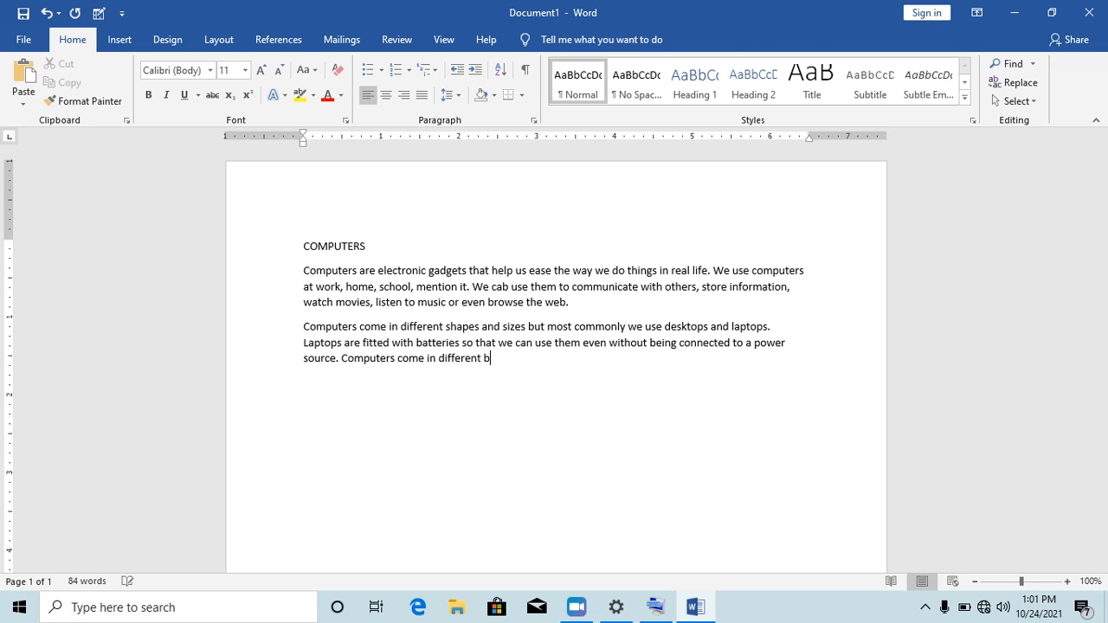
text(rands)
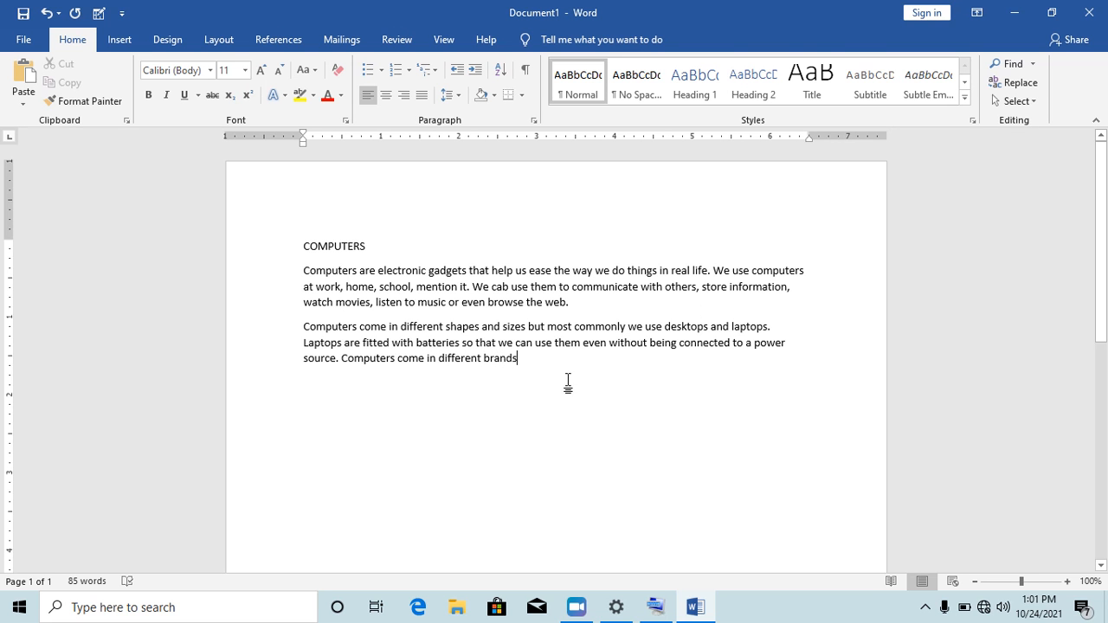
drag(481, 358, 439, 359)
text(various brands including)
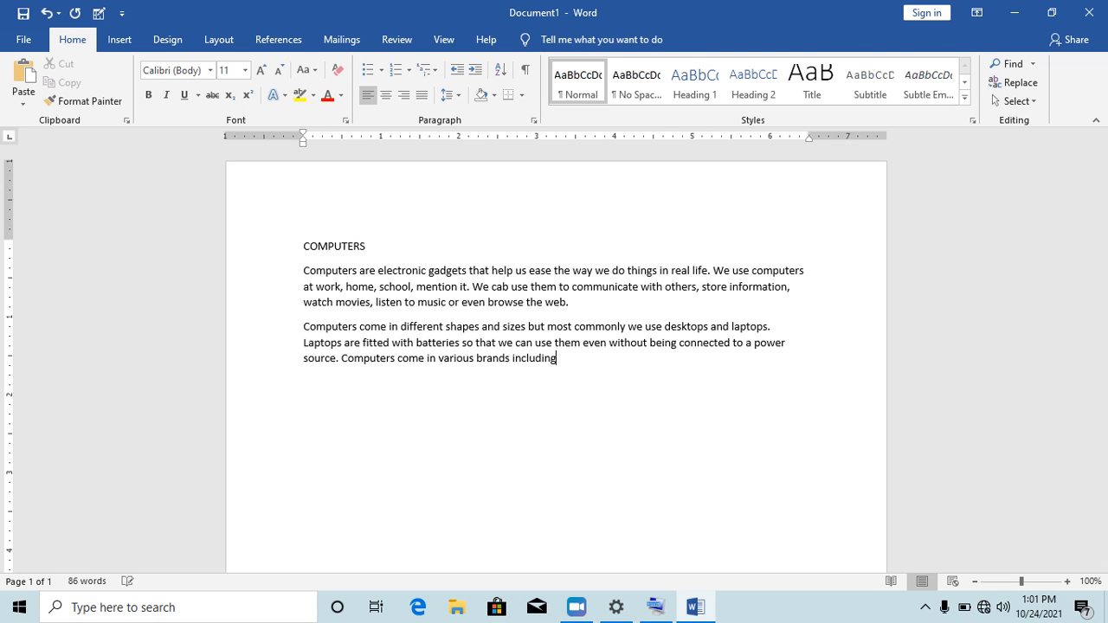
text( DELL, HP)
text(, Lenovo, Acer)
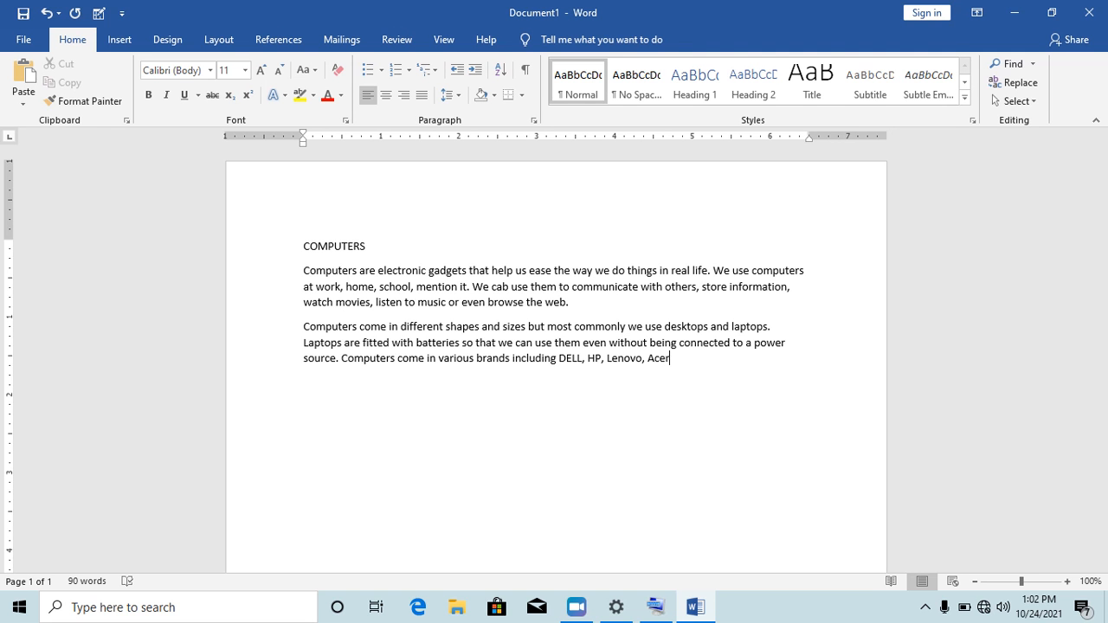
text( and Samsung.)
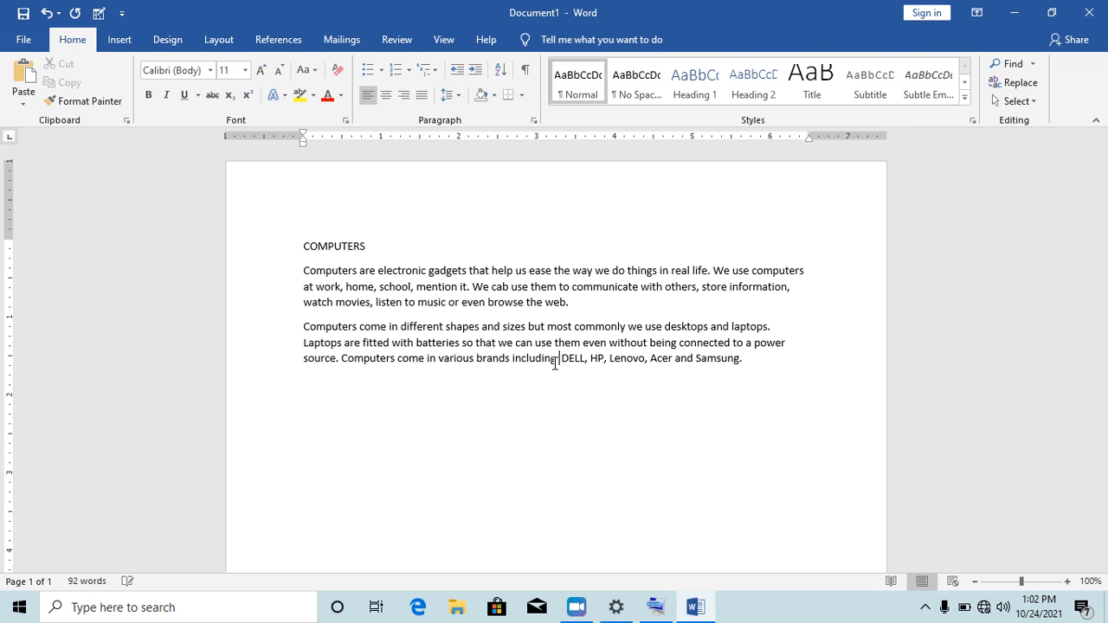
text(Comp)
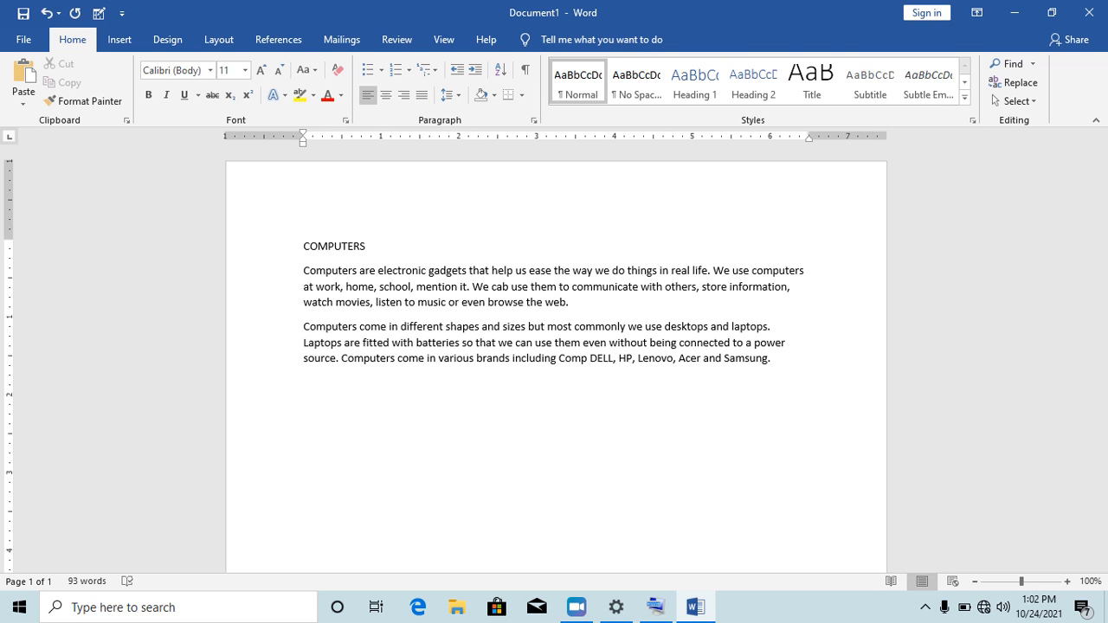
key(BackSpace)
key(BackSpace)
key(BackSpace)
key(BackSpace)
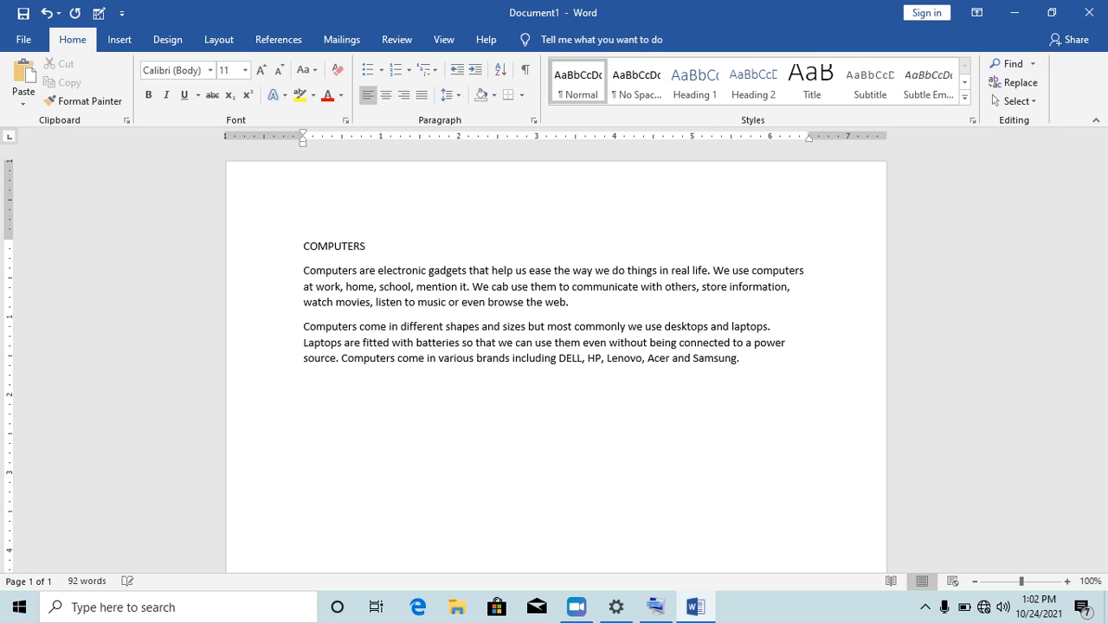
Add "Computers are now popular and easier to find that it was two decades ago. They are also" to the second paragraph's end.
click(753, 364)
text(C)
text(omputers a)
text(re now popular)
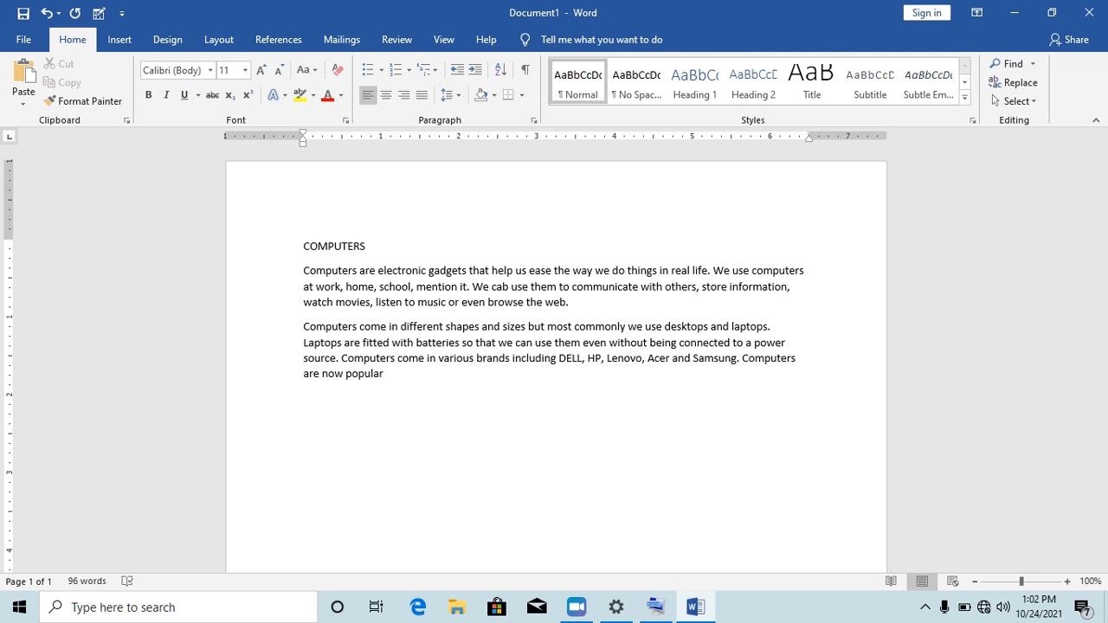
text( and easier to find that it was)
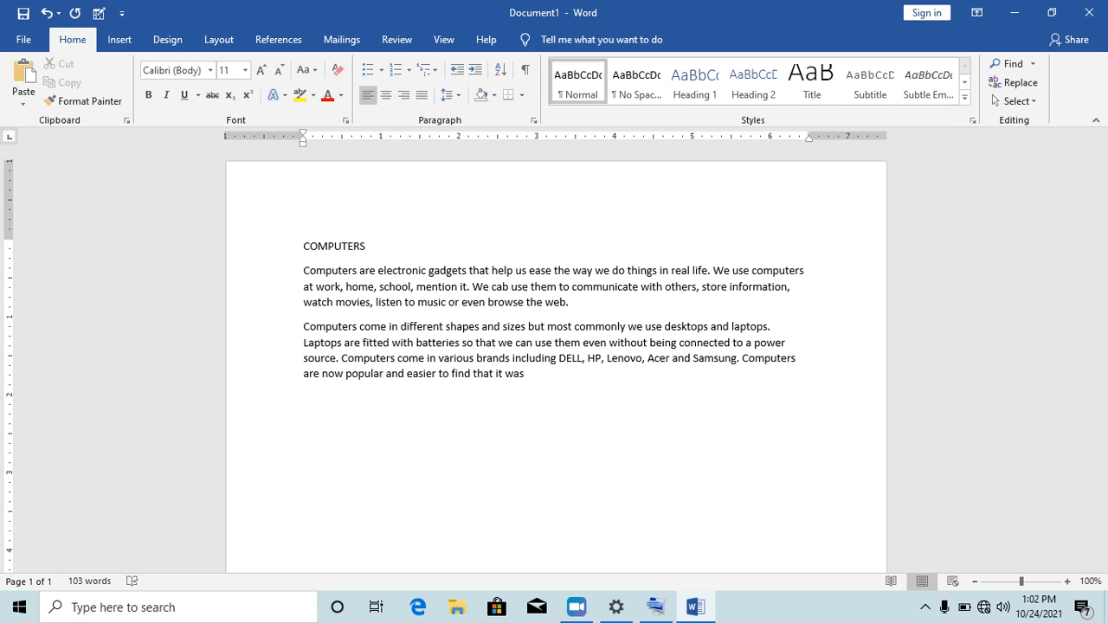
text( two decades ago. They are also )
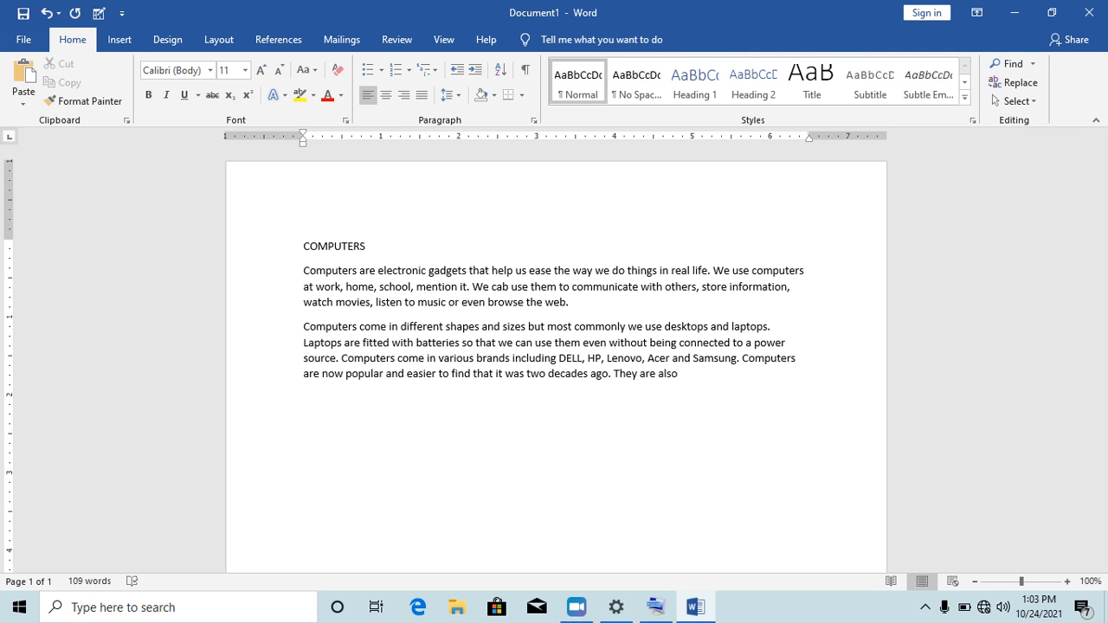
Finish the second paragraph's last sentence with "becoming more and more affordable and faster.".
text(becoming)
text( more and mo)
text(re affordab)
text(le)
text( a)
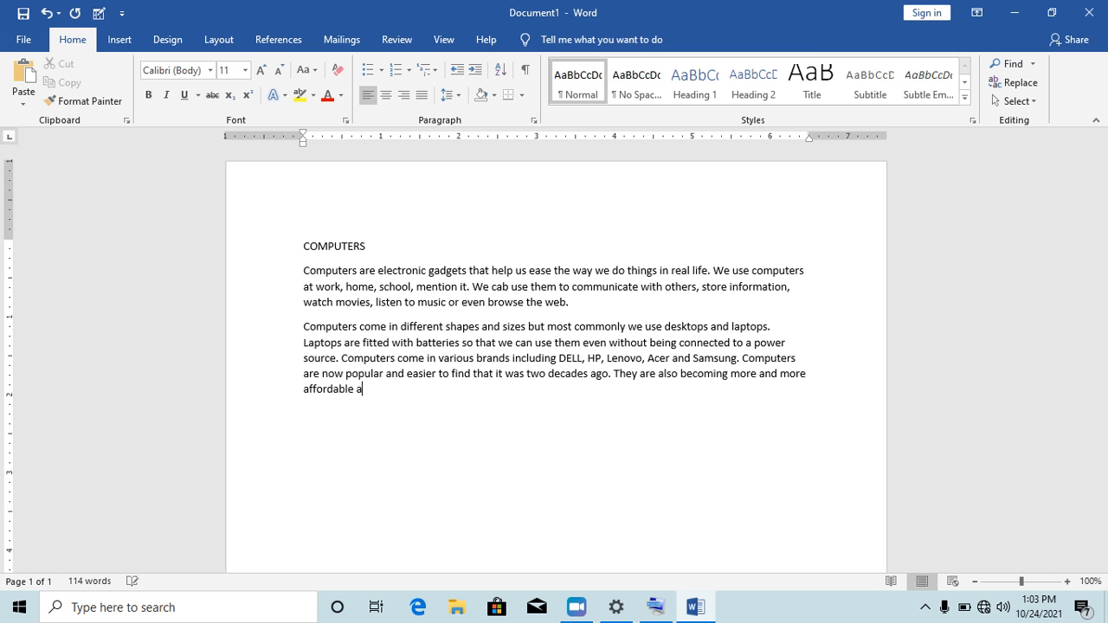
text(nd faster.)
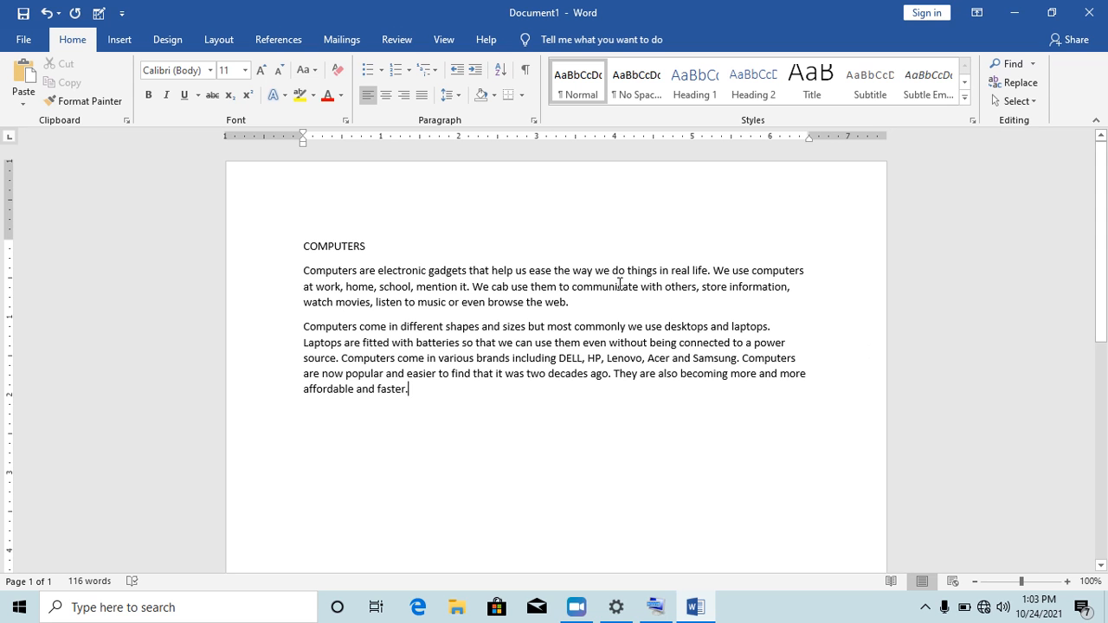
Highlight the first paragraph and examine the Enter key on the On-Screen Keyboard, minimising the keyboard again.
drag(303, 271, 574, 303)
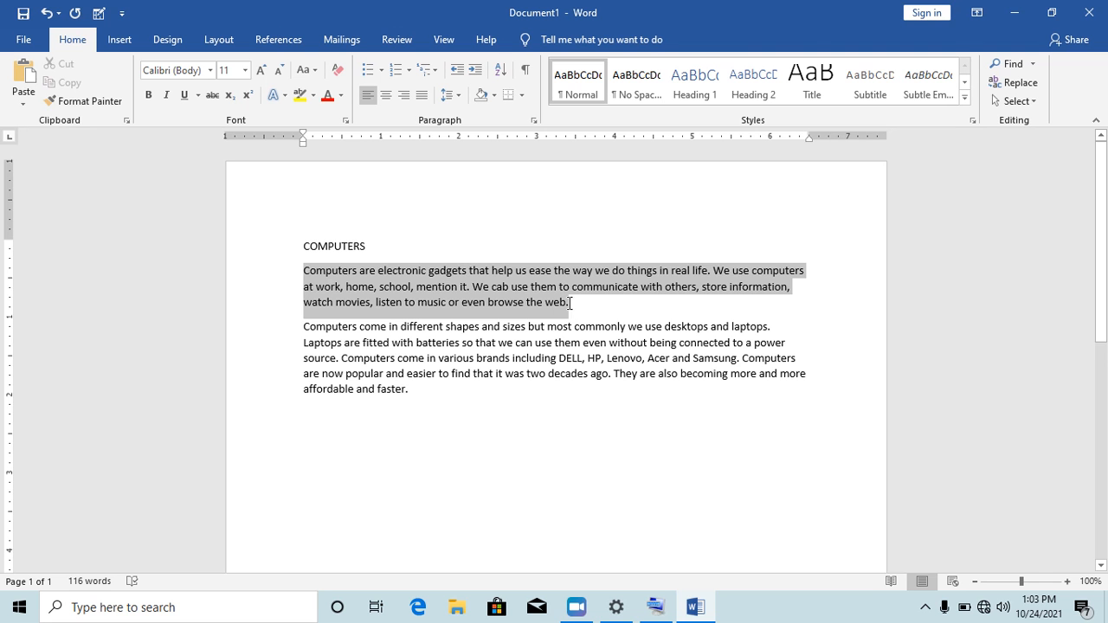
click(574, 305)
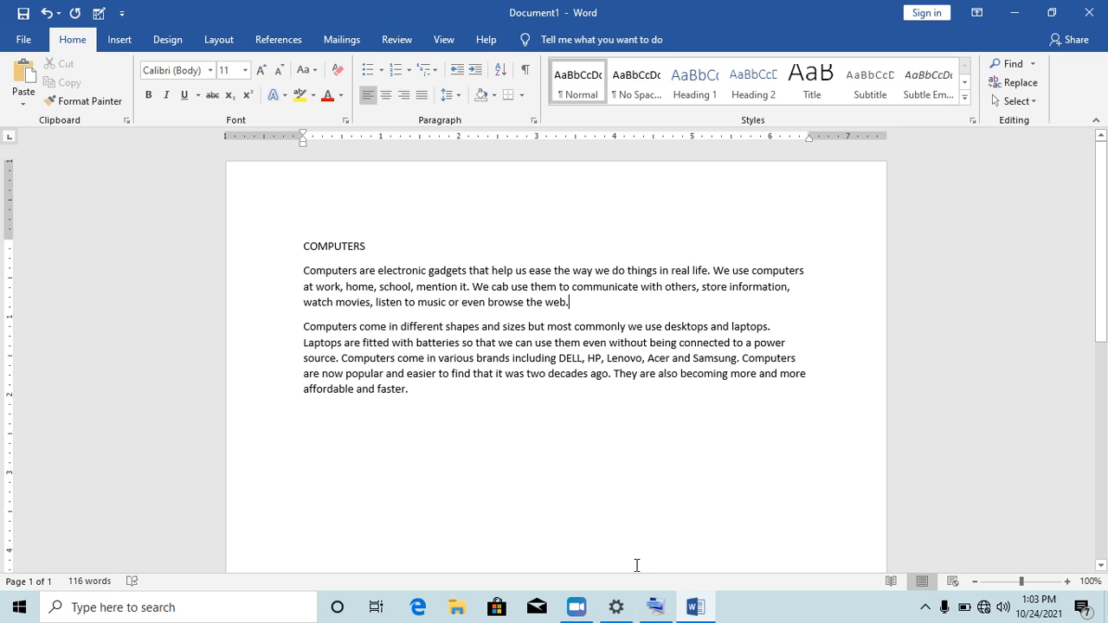
click(655, 606)
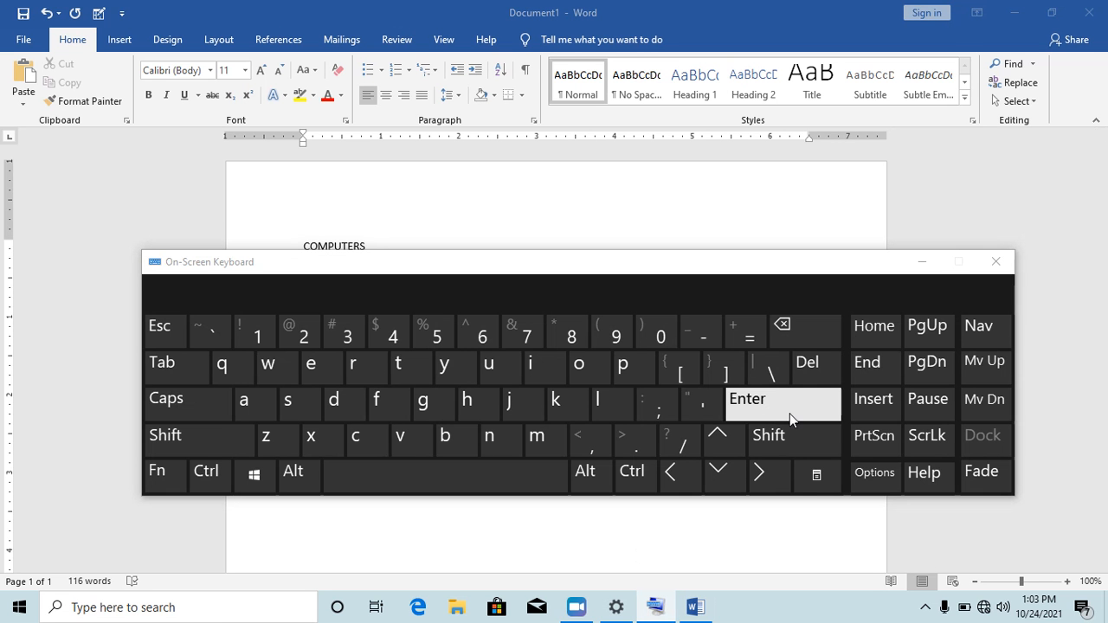
click(922, 264)
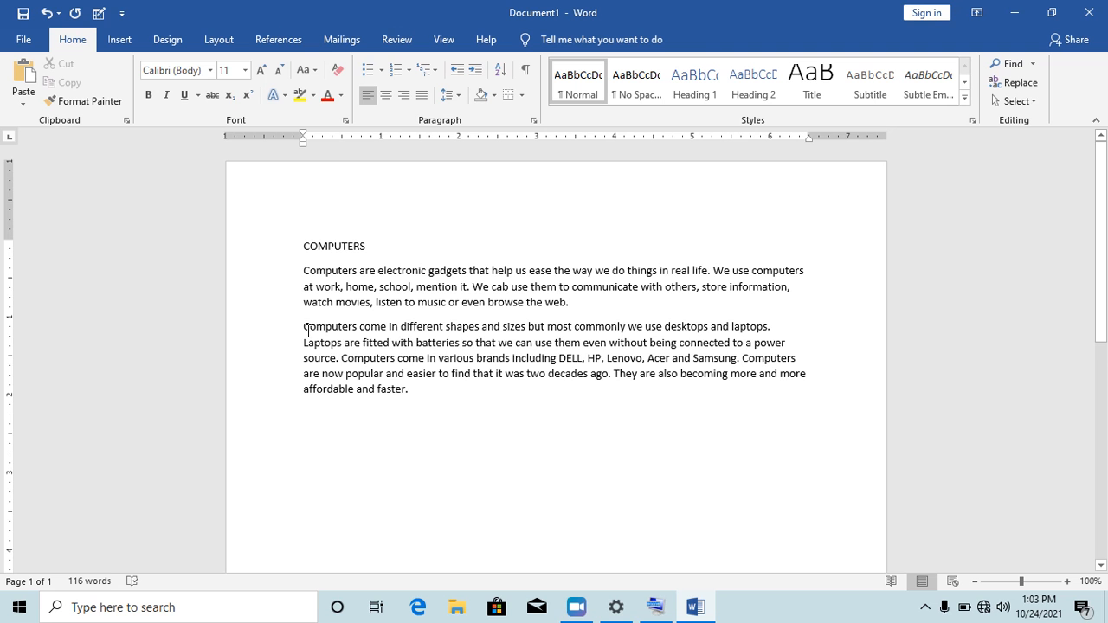
Highlight the second paragraph, the COMPUTERS heading and the body paragraphs in turn to examine how the text is divided.
drag(304, 326, 422, 392)
click(422, 395)
drag(304, 246, 365, 243)
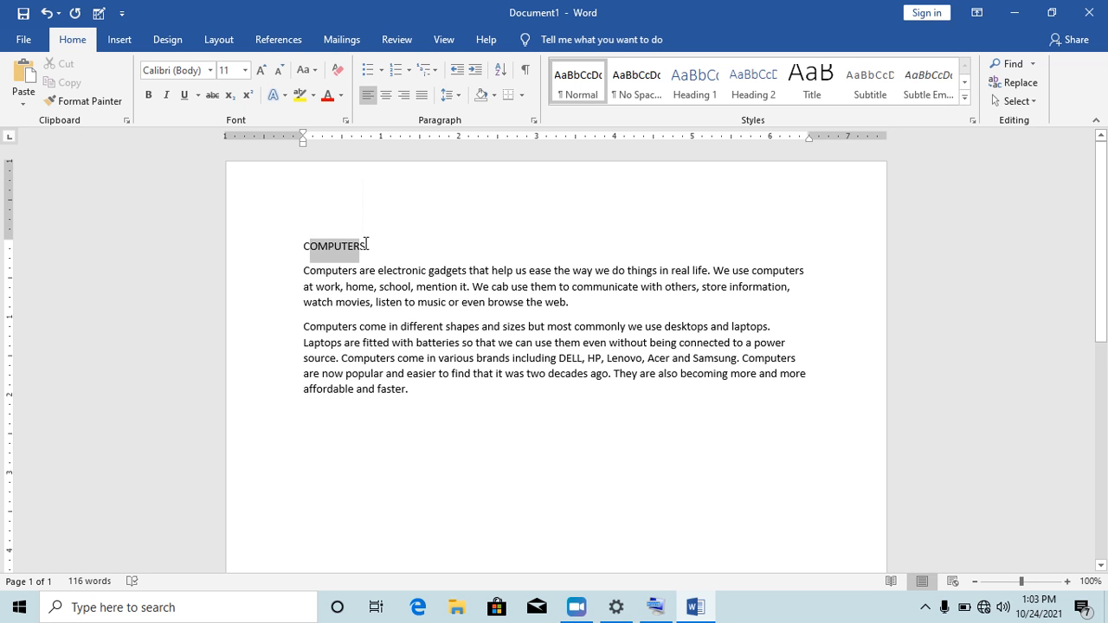
drag(304, 271, 417, 299)
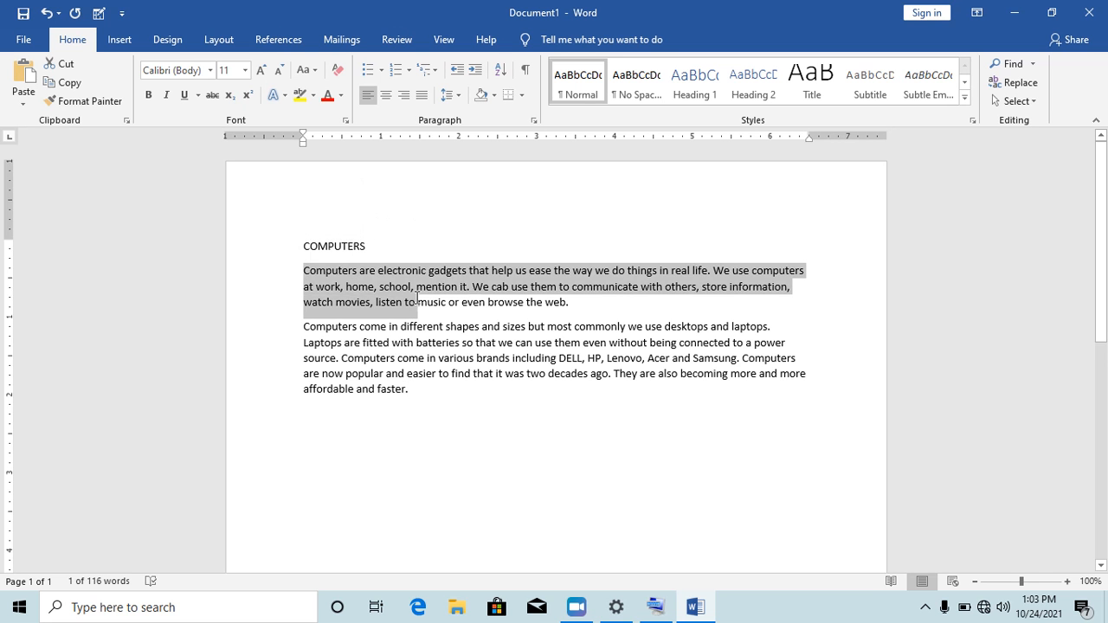
drag(311, 327, 414, 389)
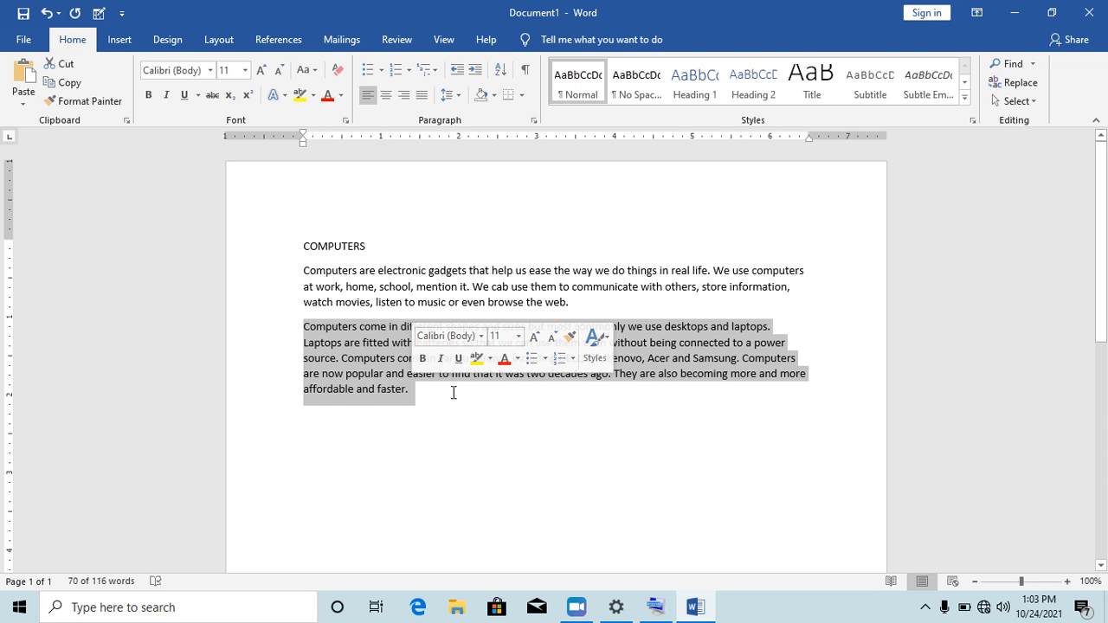
Start a new paragraph below the second one reading "Schools with good computer labs".
click(452, 392)
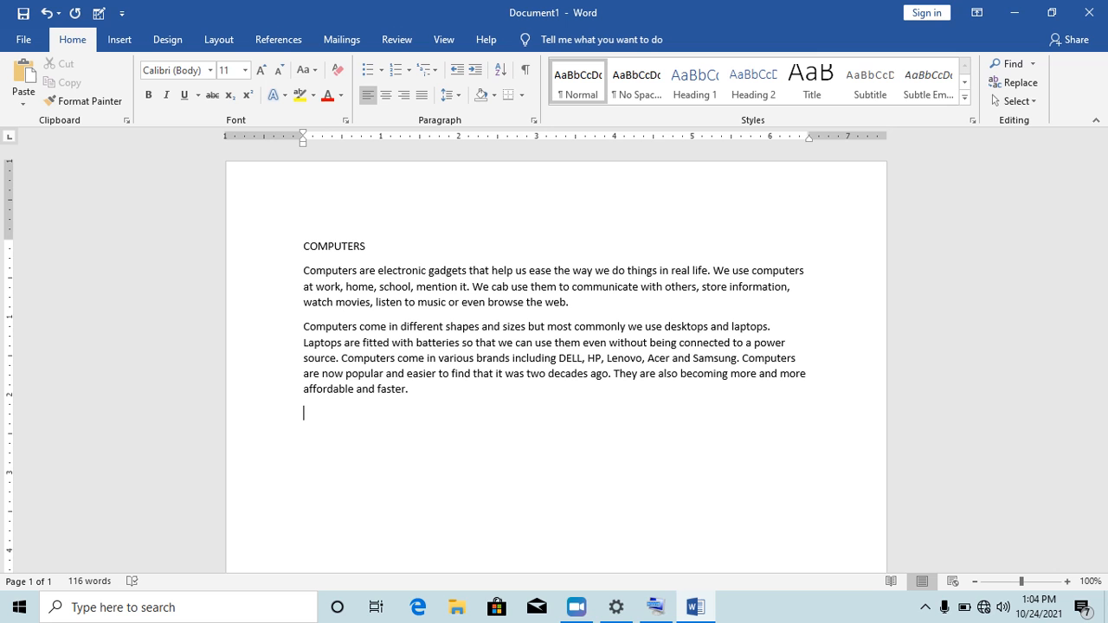
text(Schools with good comp)
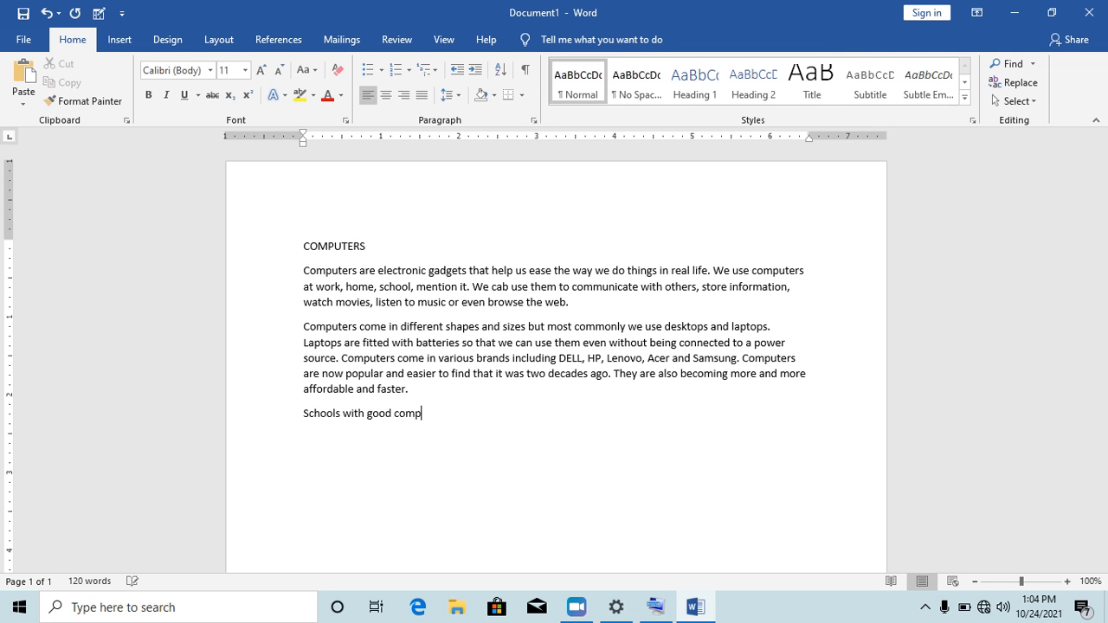
text(uter labs)
Enter "St. Joseph of Nazareth High School, Katende" on its own line below the schools heading.
text(St. Jos)
text(eph of )
text(Nazareth)
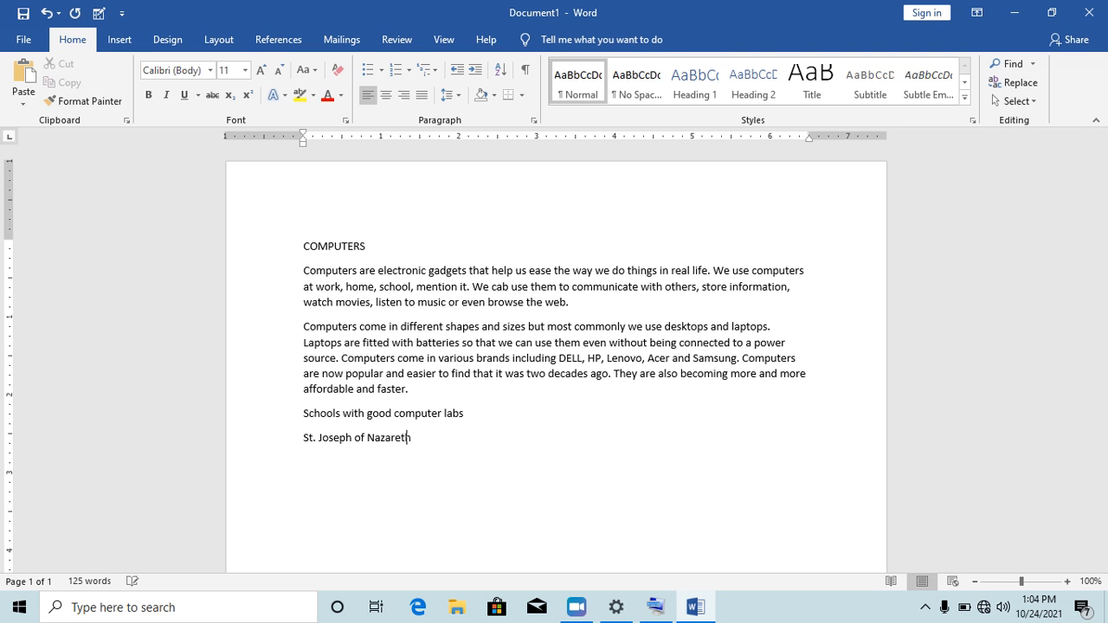
text( High School, Katende)
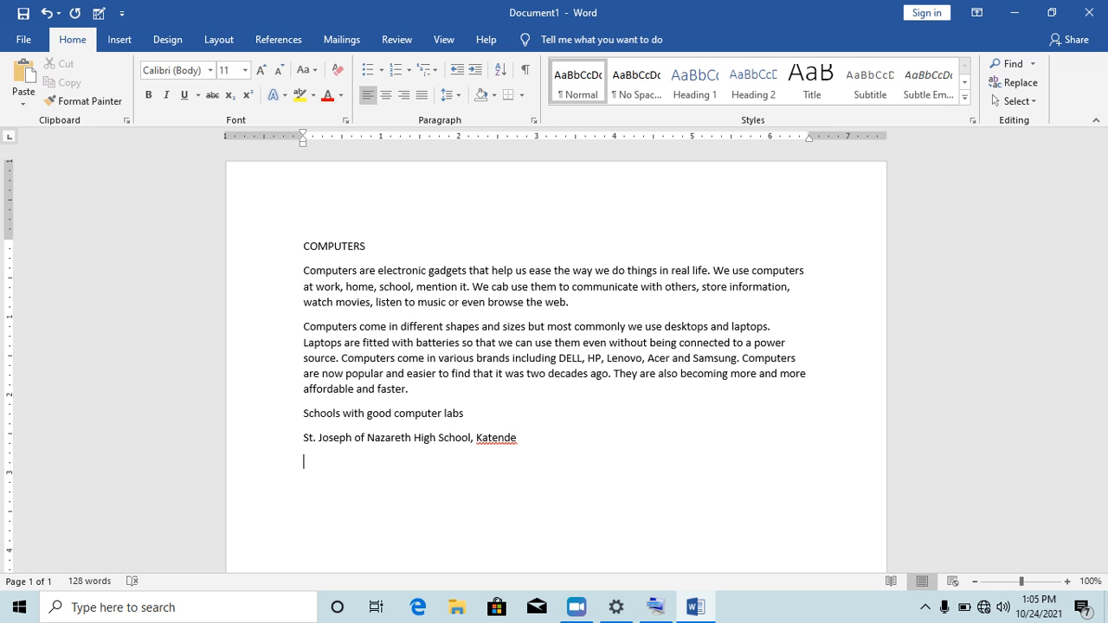
Add "Trinity College Nabbingo" and "URDT Girls School, Kagadi" as the next two lines of the school list.
text(Trinity College Nabbingo)
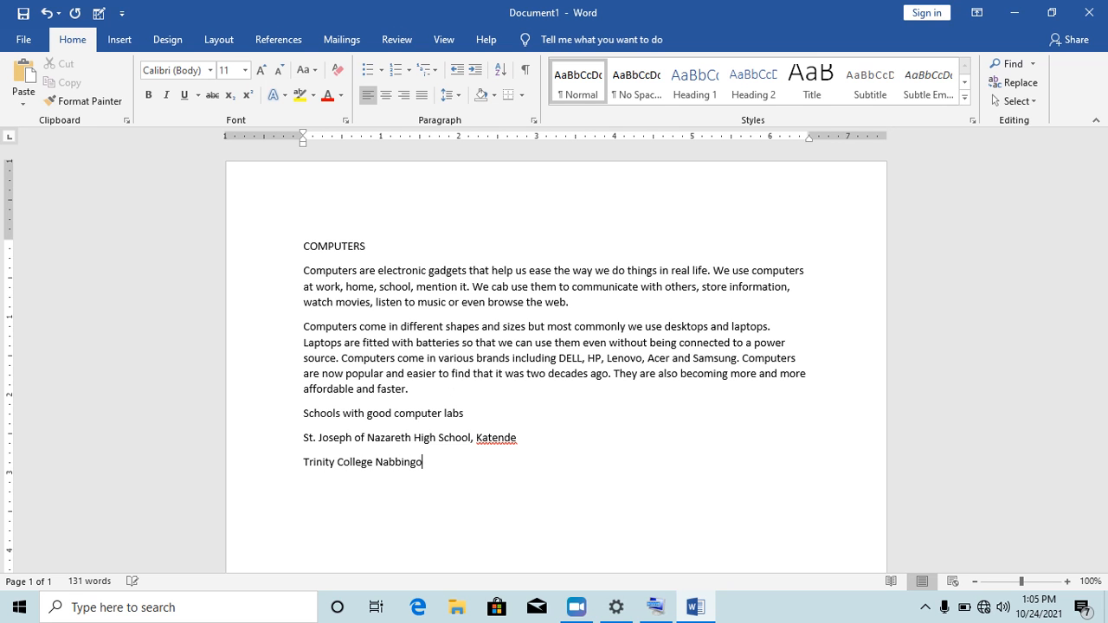
key(Return)
text(URDT Girls School)
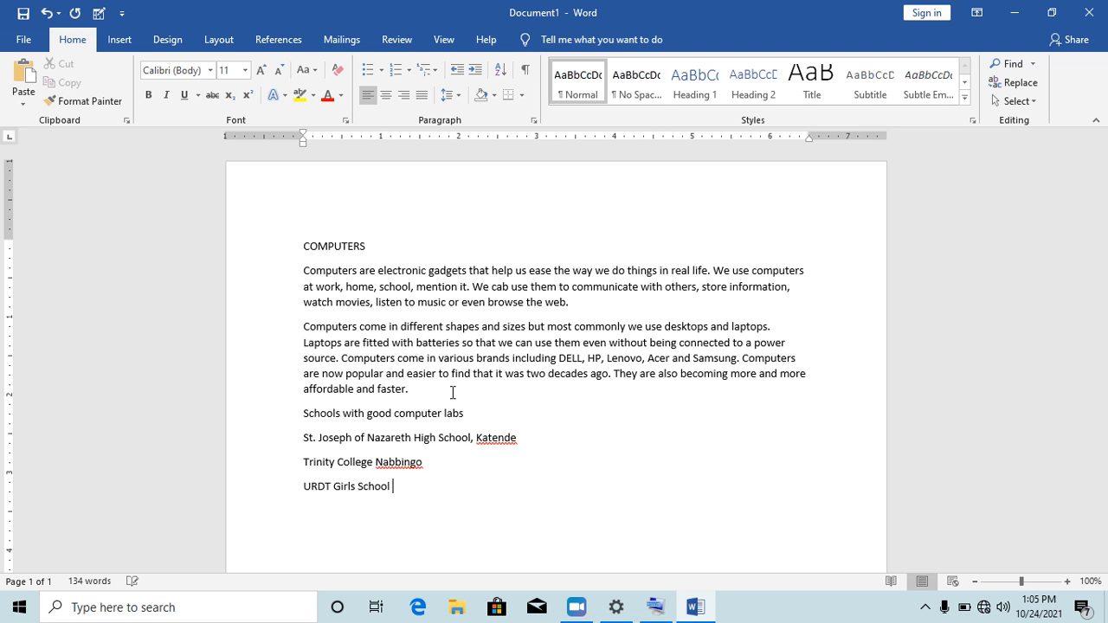
key(BackSpace)
key(BackSpace)
text(l, Kagadi)
Add "E-zone School of Computing" as a new line in the school list, correcting the spelling of the last word.
key(Return)
text(E-zone Sch)
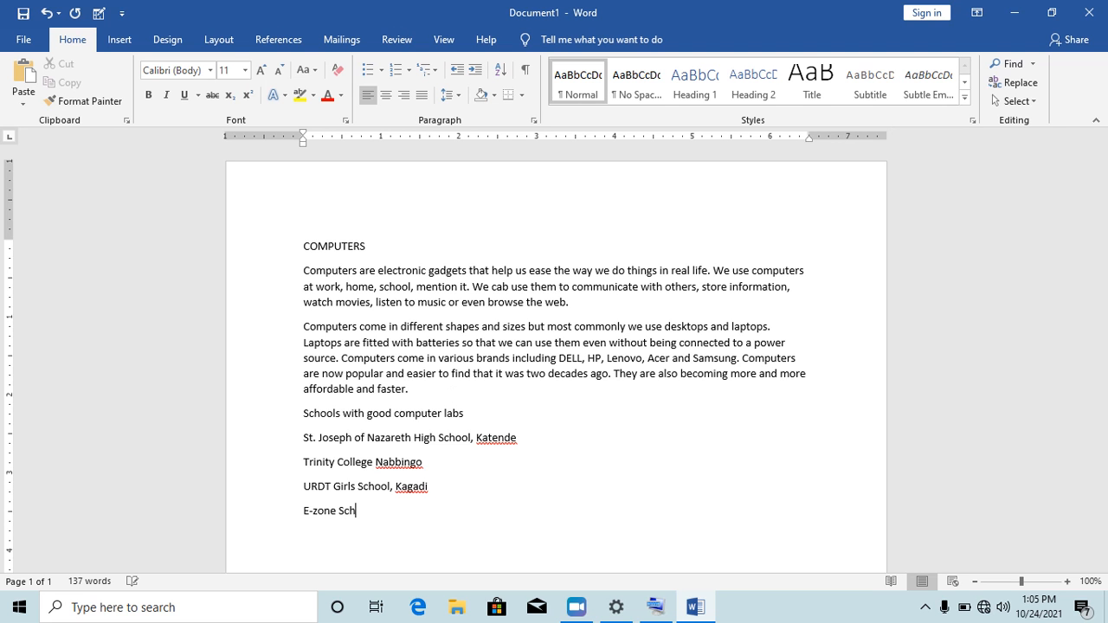
text(ool of Comptu)
text(ter)
key(BackSpace)
key(BackSpace)
key(BackSpace)
key(BackSpace)
key(BackSpace)
text(uting)
Add "St. Peter's SSS Nsambya" as the fifth line of the school list.
key(Return)
text(St.)
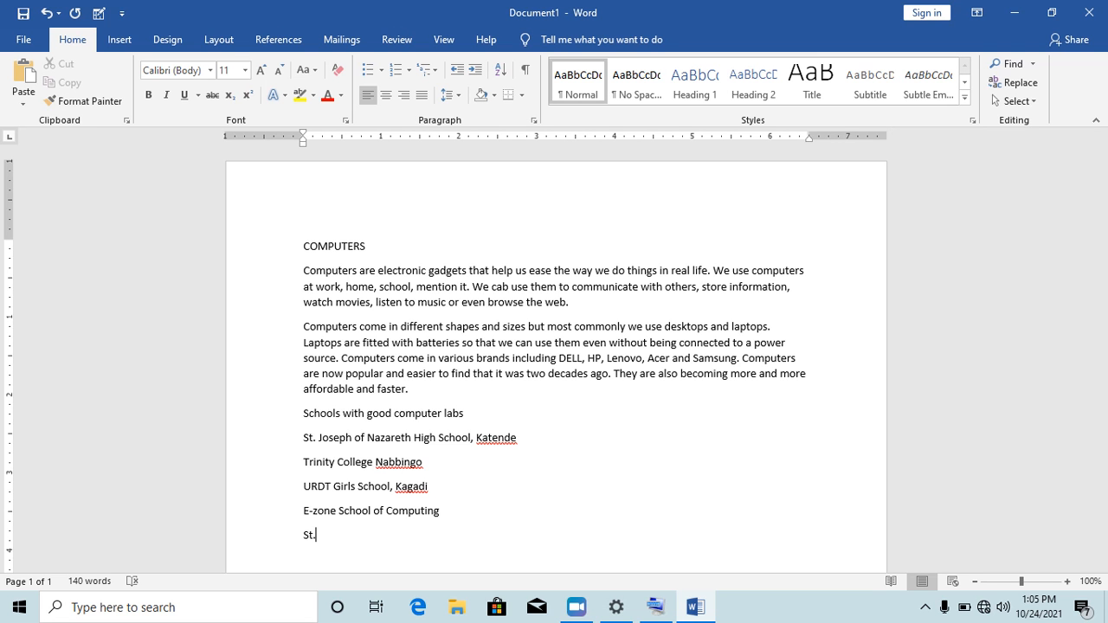
text(Peters)
key(BackSpace)
text('s )
text(SSS)
text( Nsambya)
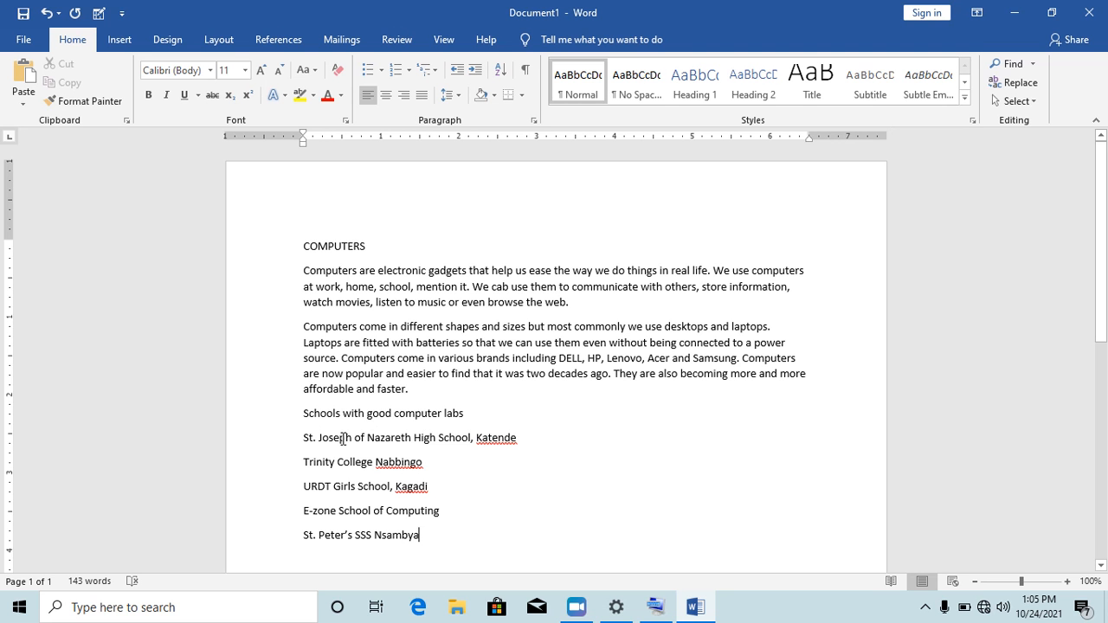
Format the five school names as a bulleted list with the solid round bullet.
click(523, 440)
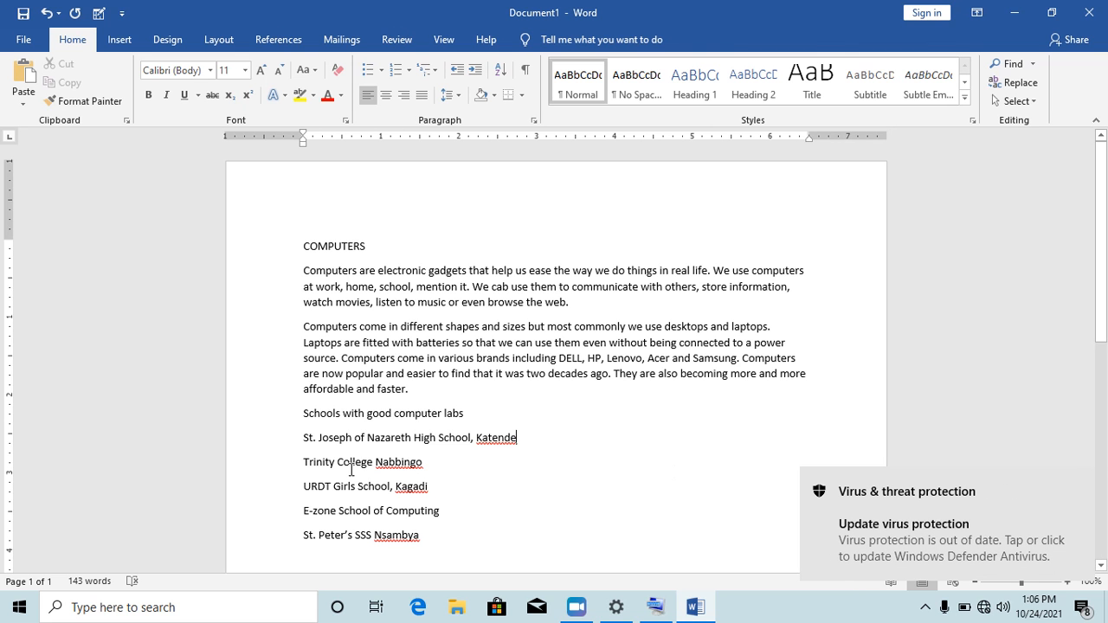
click(436, 466)
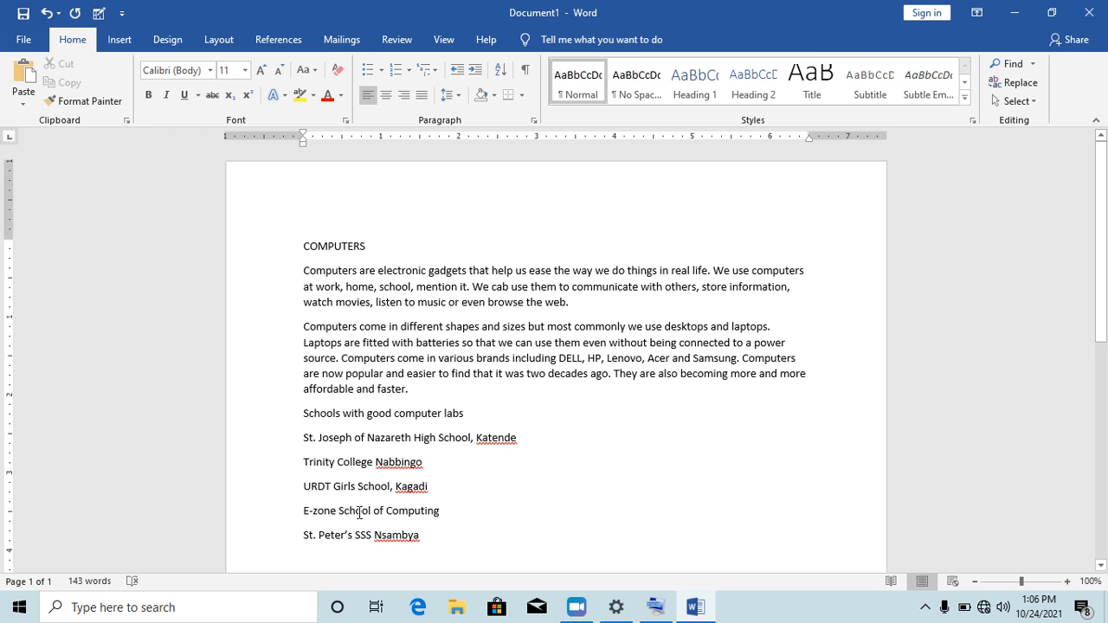
drag(1105, 329, 1104, 351)
drag(424, 490, 309, 397)
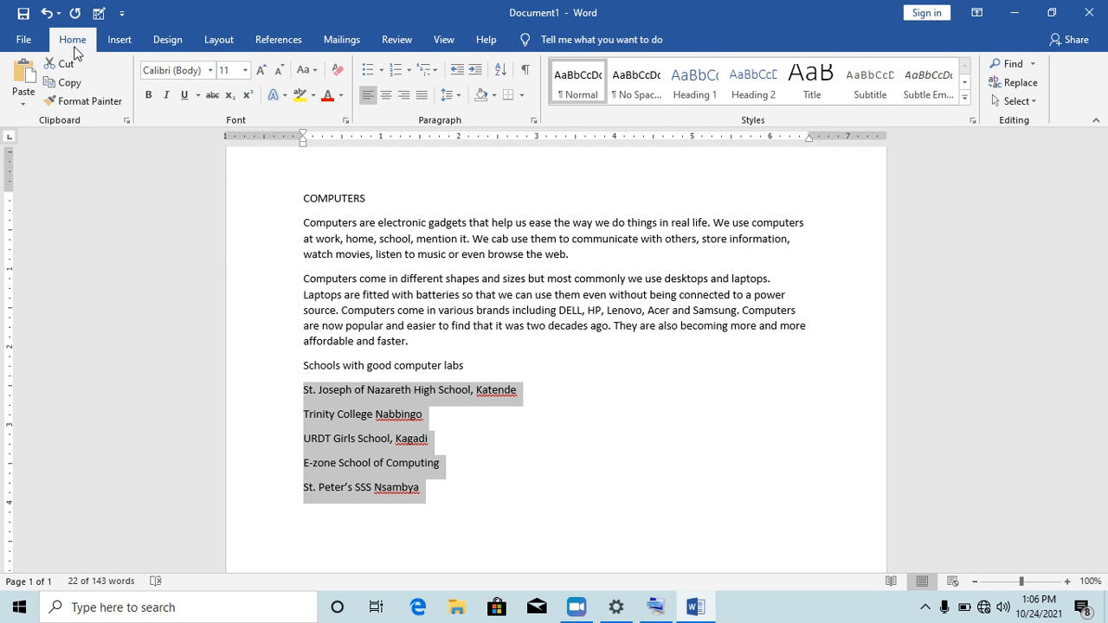
click(381, 71)
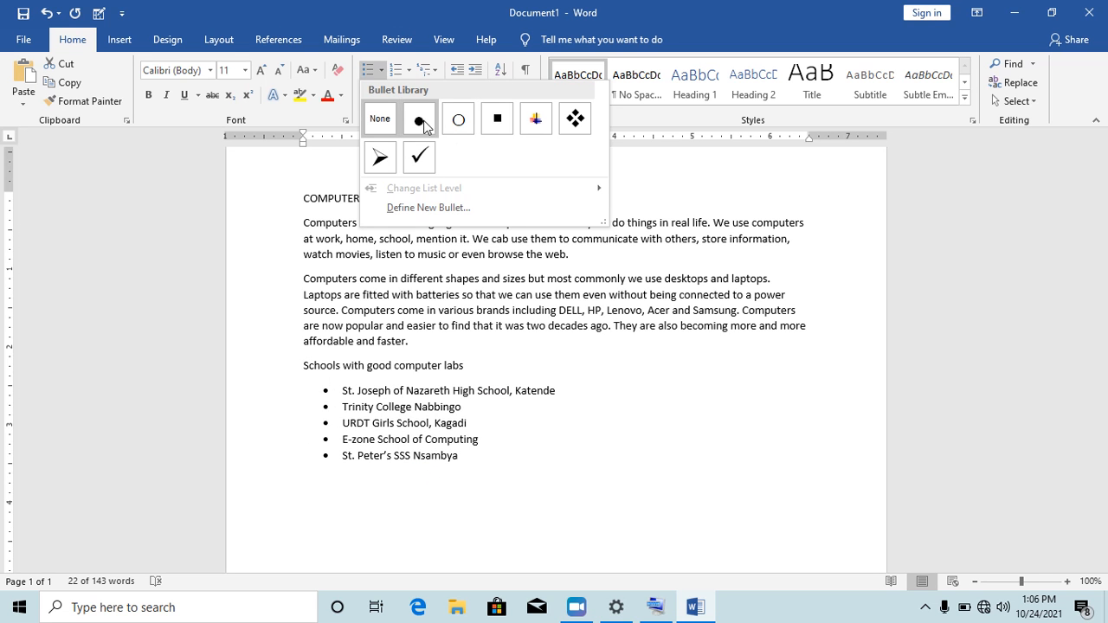
click(422, 123)
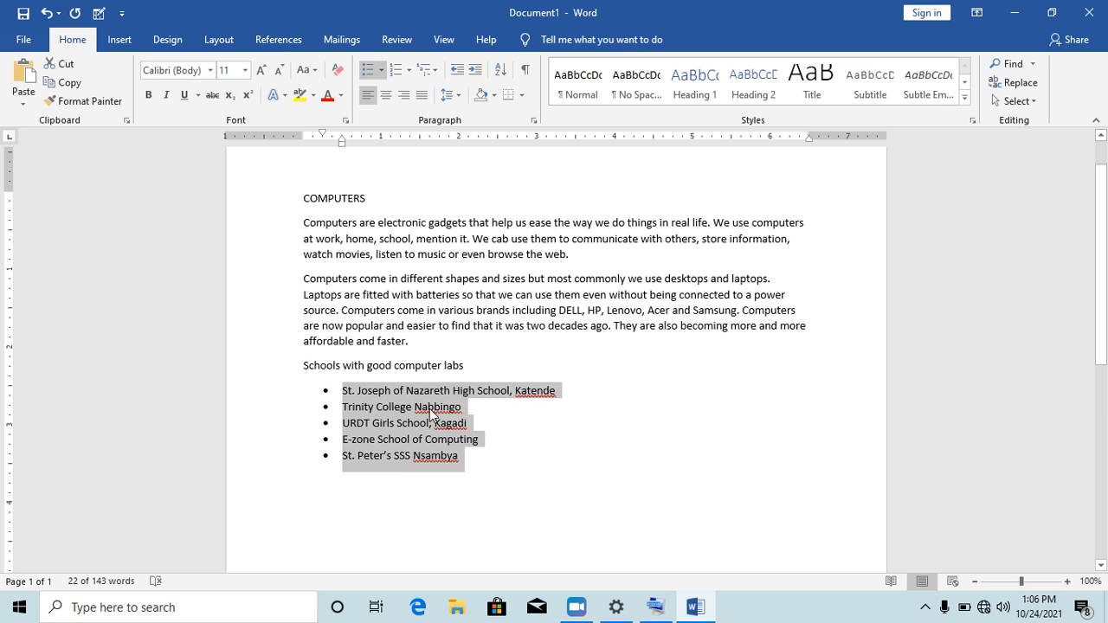
Start a new bullet after "St. Peter's SSS Nsambya" and bring up the On-Screen Keyboard.
click(471, 464)
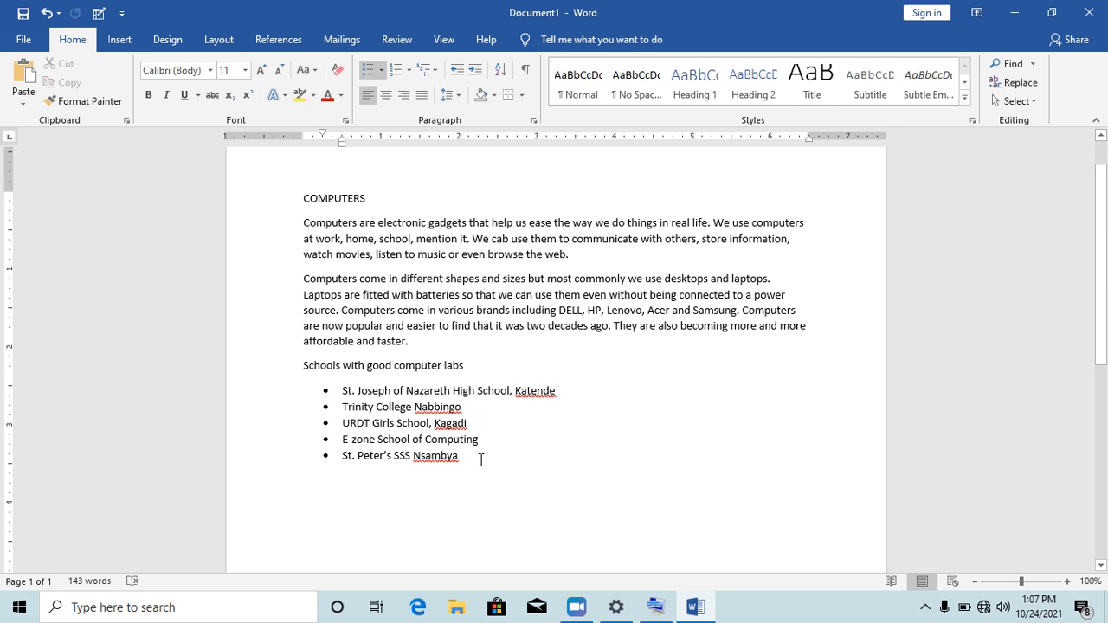
key(Return)
click(658, 607)
right_click(657, 607)
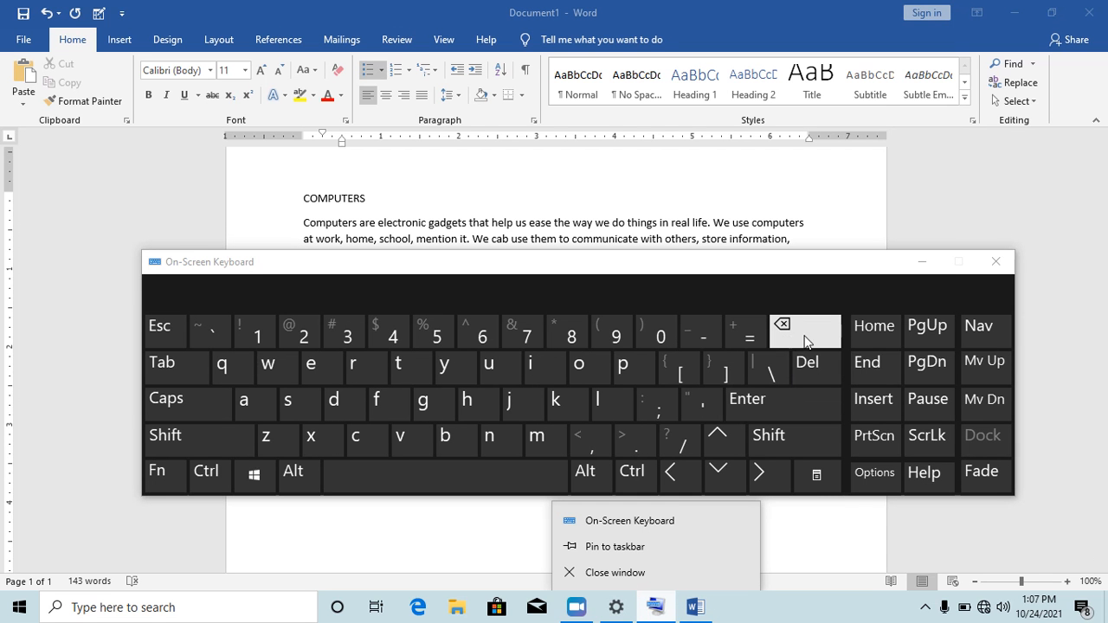
Minimize the On-Screen Keyboard and remove the empty bullet after "St. Peter's SSS Nsambya", returning that line to the left margin.
click(921, 262)
click(367, 481)
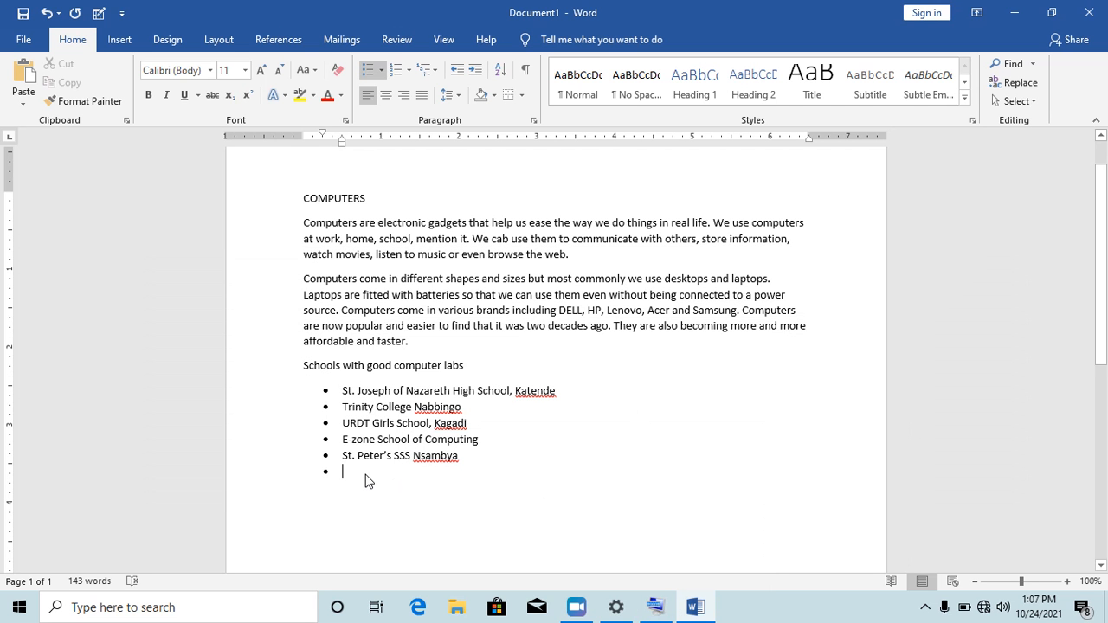
key(BackSpace)
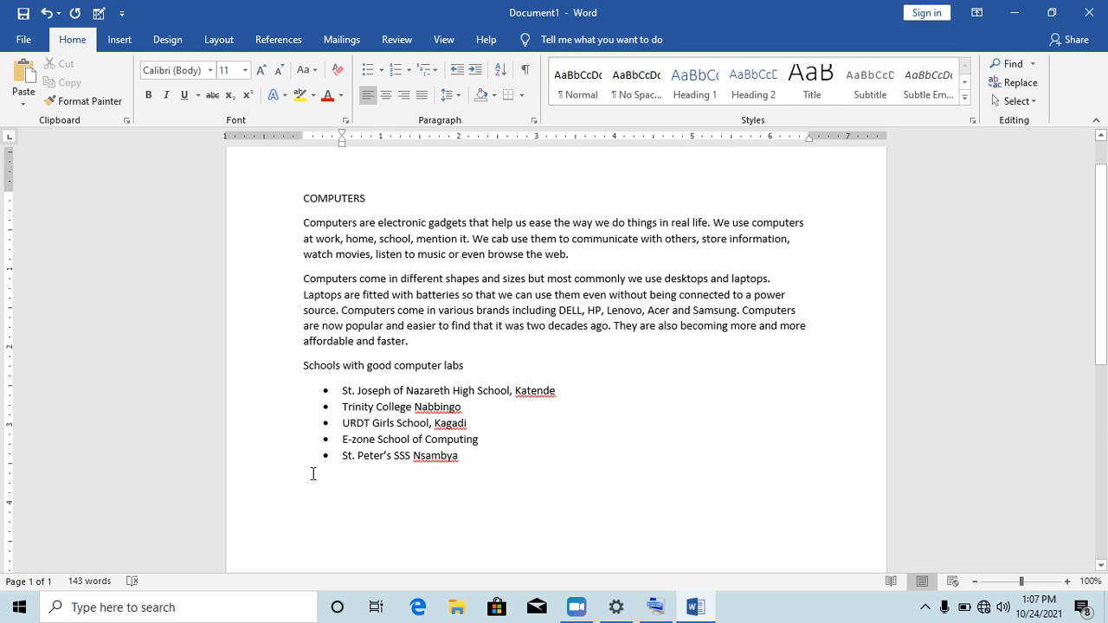
key(BackSpace)
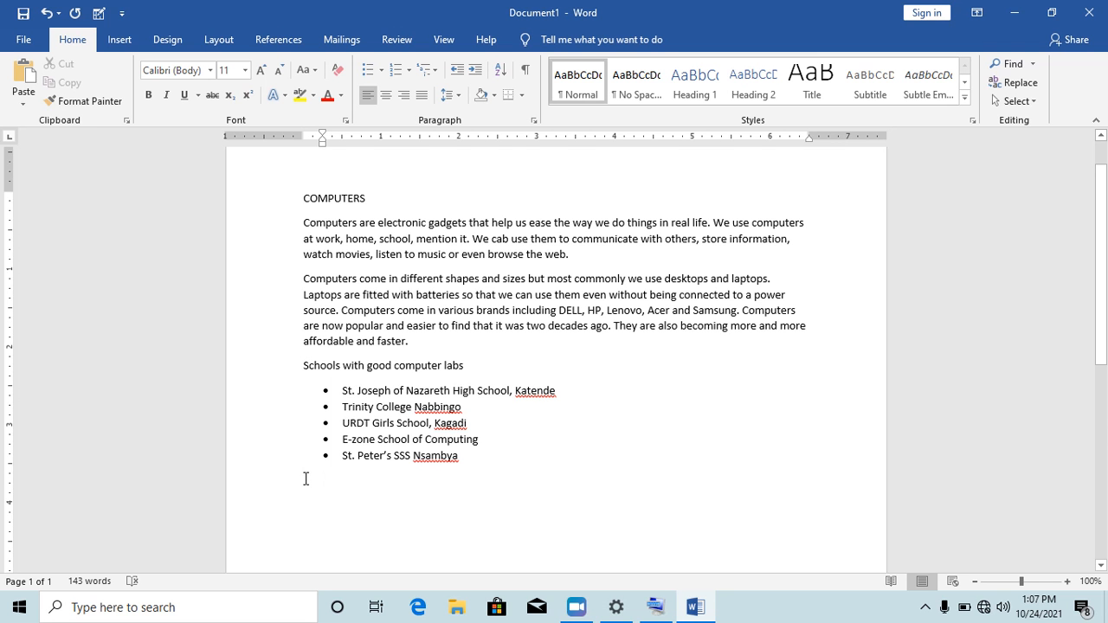
key(BackSpace)
Add the line "Countries in East Africa with their capital cities" below the school list.
text(Cou)
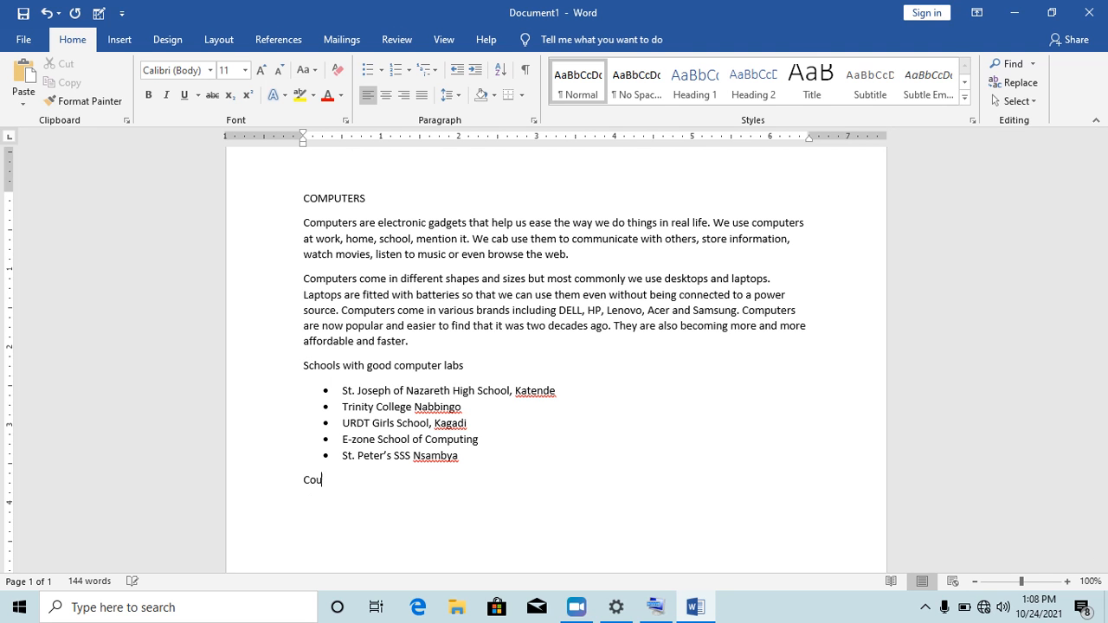
text(ntries in East Africa)
text(with their ca)
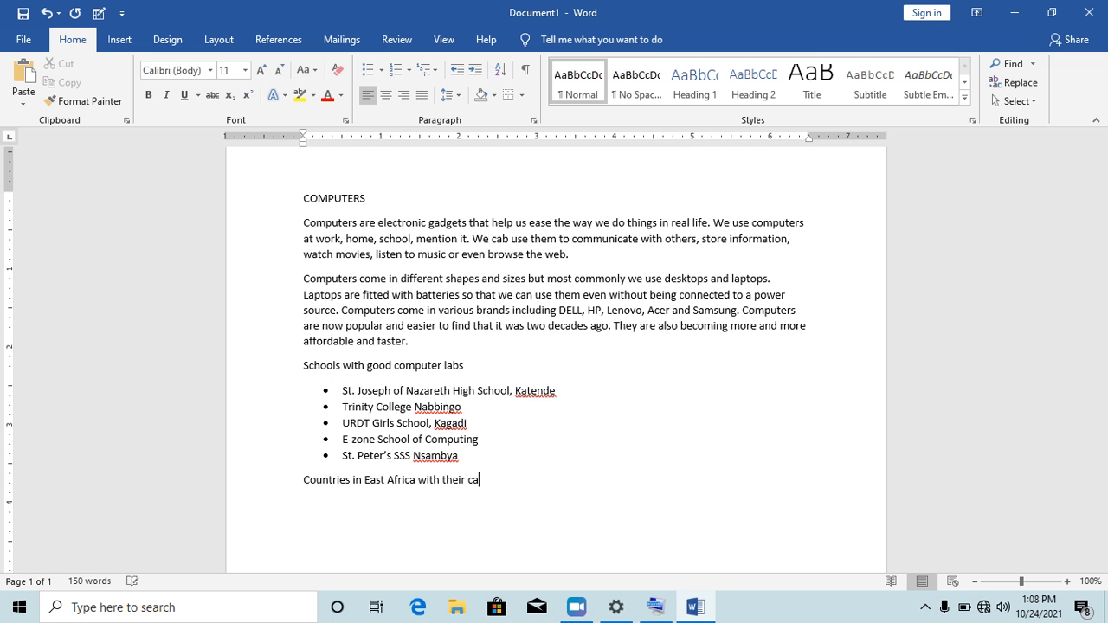
text(pital cities)
Add the line "Uganda" below the countries heading, with "Kampala" placed in a second column at the 1.5-inch tab position.
text(Uganda)
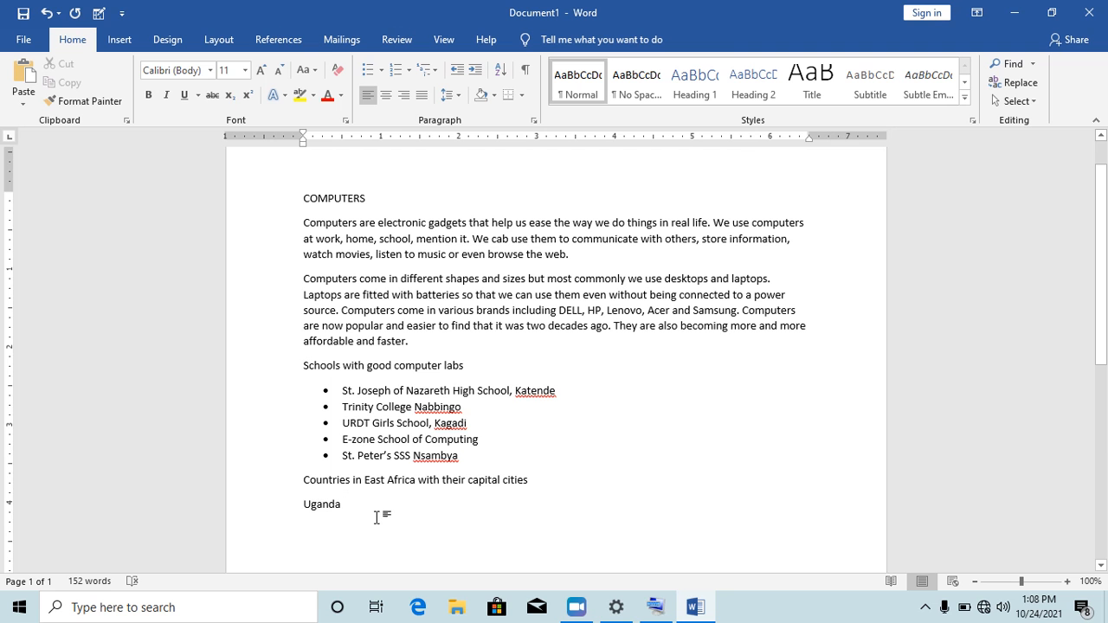
mouse_move(660, 606)
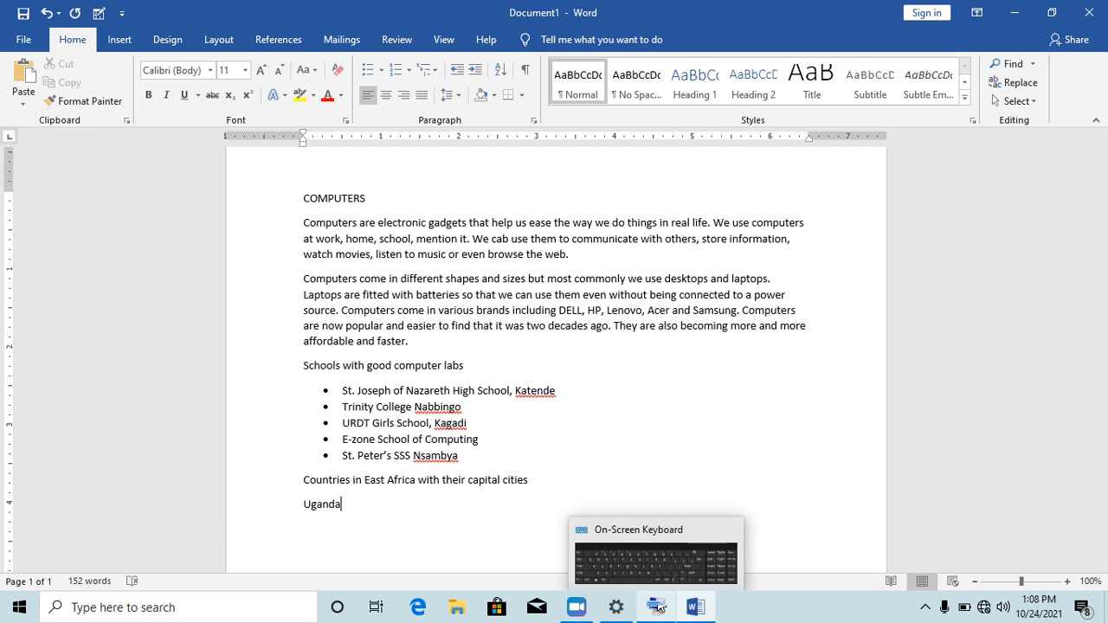
click(658, 606)
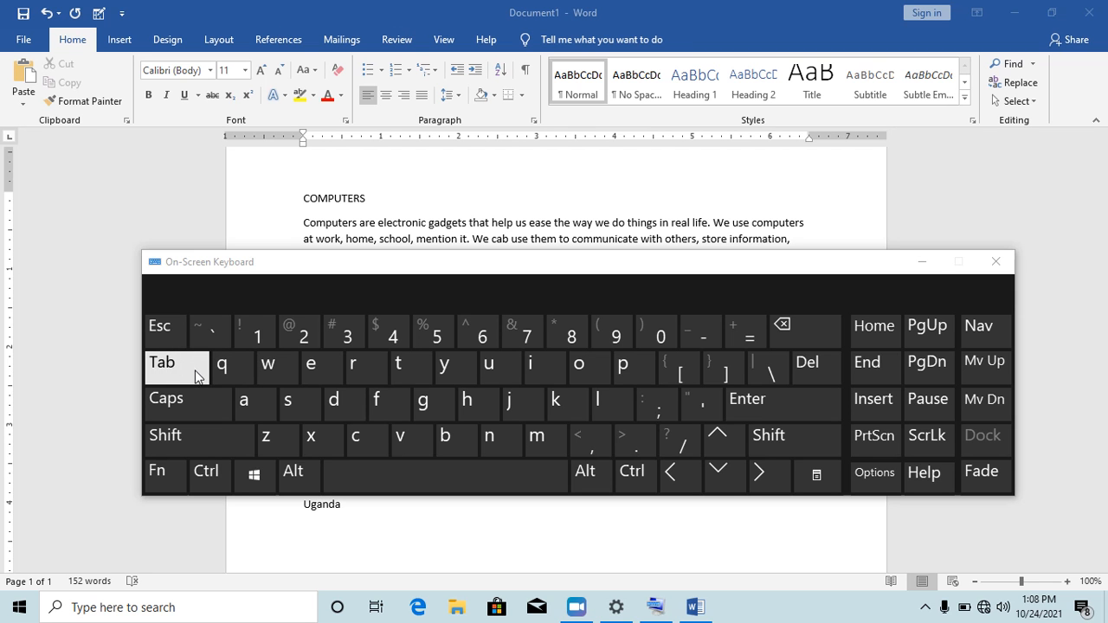
click(921, 263)
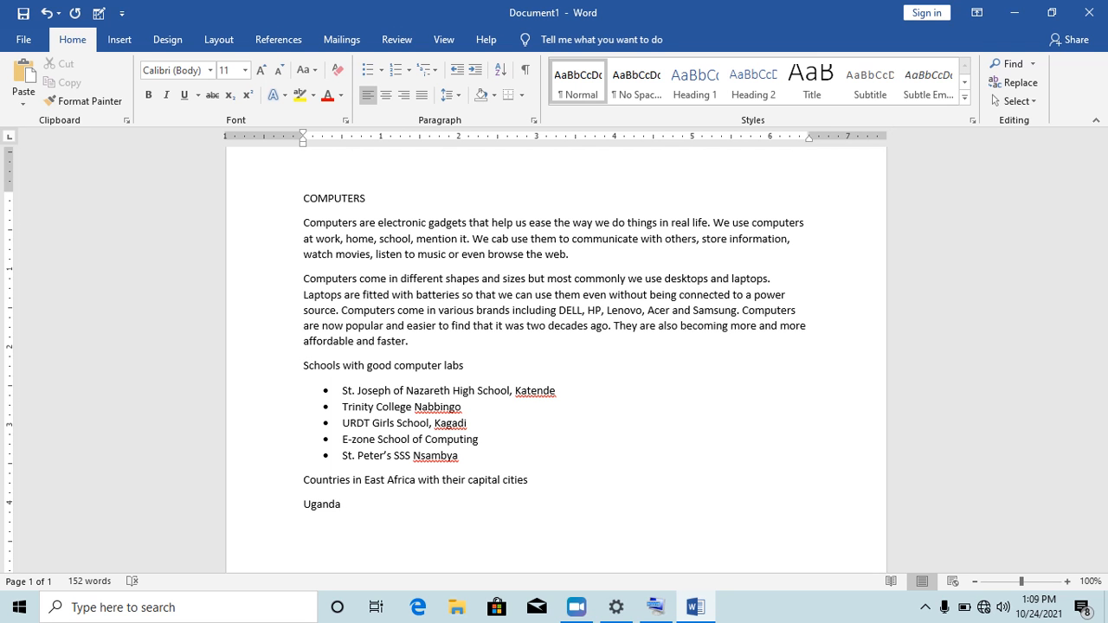
key(Tab)
key(Tab)
key(Tab)
text(Kampala)
Add tab-separated lines for Kenya with Nairobi, Rwanda with Kigali, and South Sudan with Juba beneath the Uganda line.
key(Return)
text(Kenya)
key(Tab)
text(Nairobi)
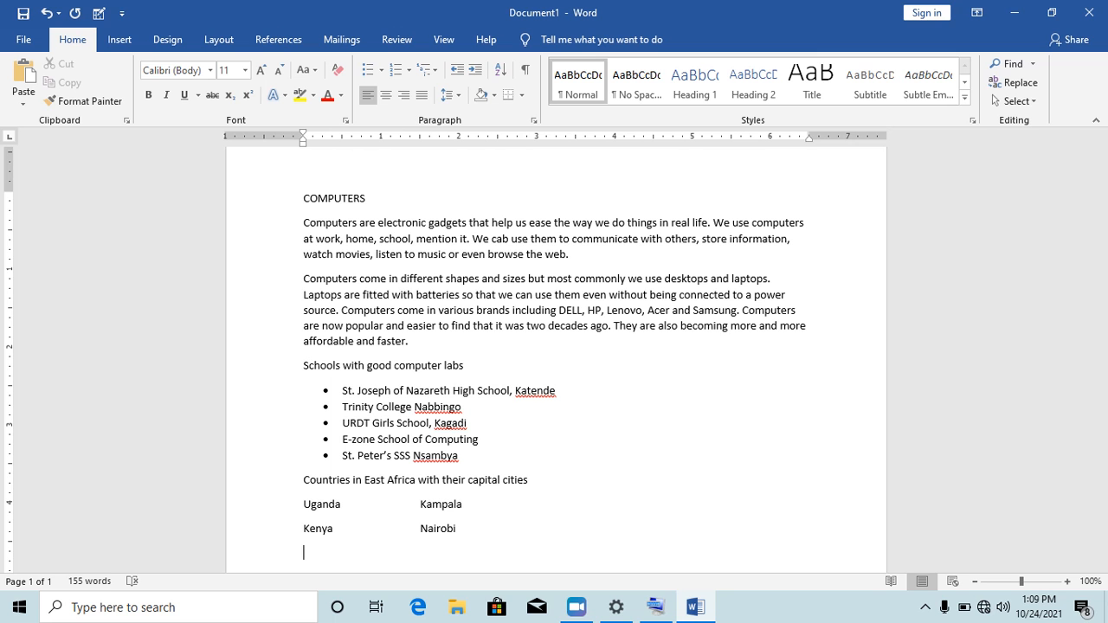
text(Rwanda)
text(Kigali)
key(Return)
text(S)
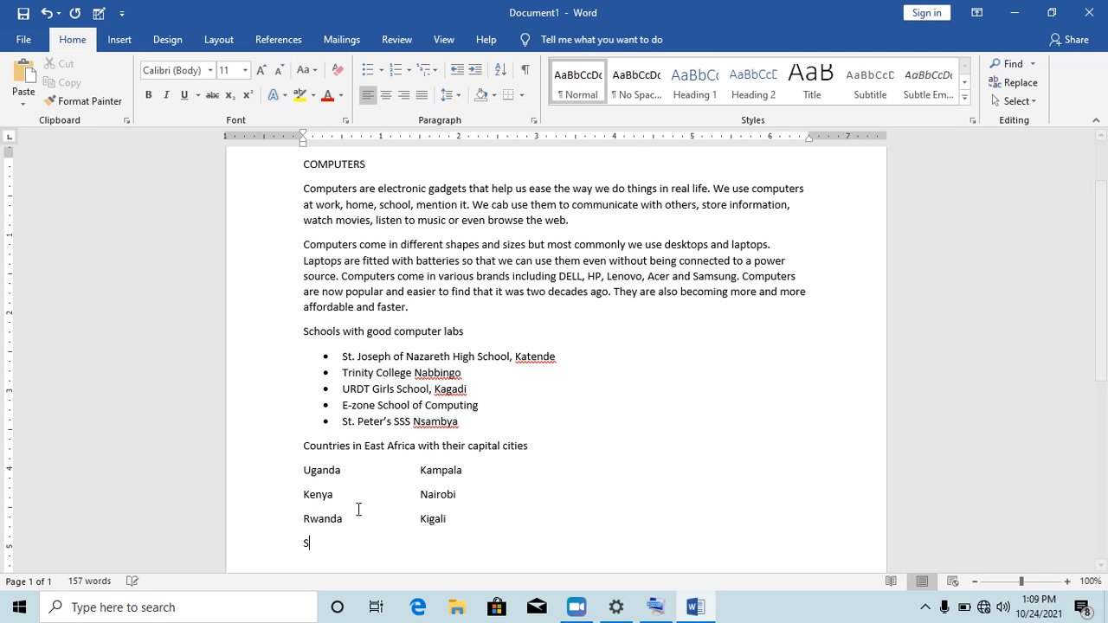
text(outh Sudan)
text(Juba)
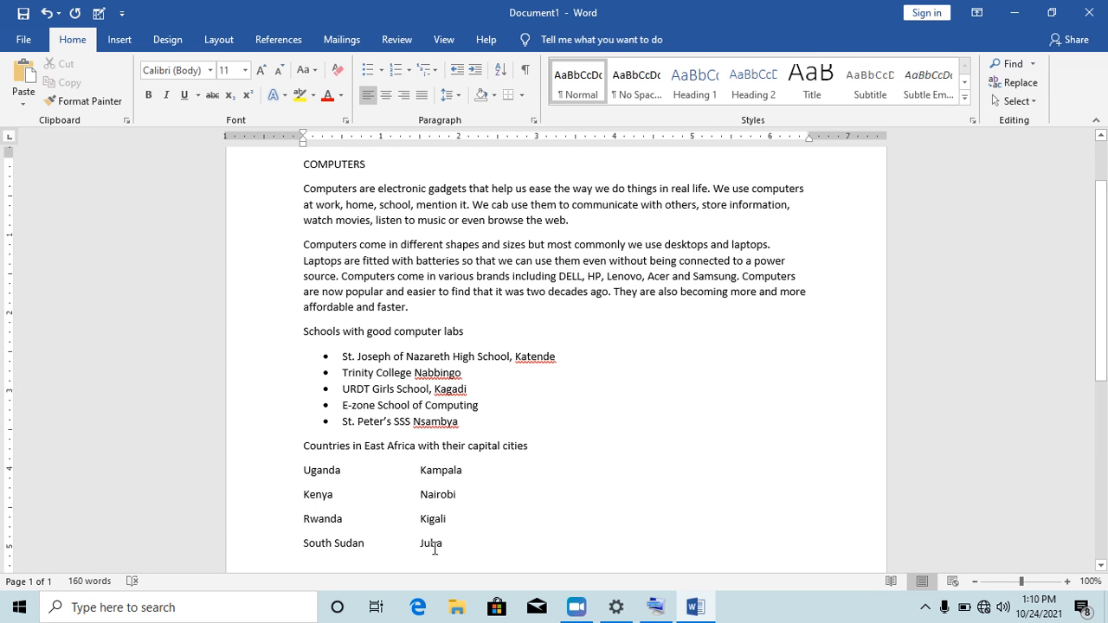
Format the four country and capital lines as a bulleted list with the solid square bullet.
drag(444, 544, 298, 477)
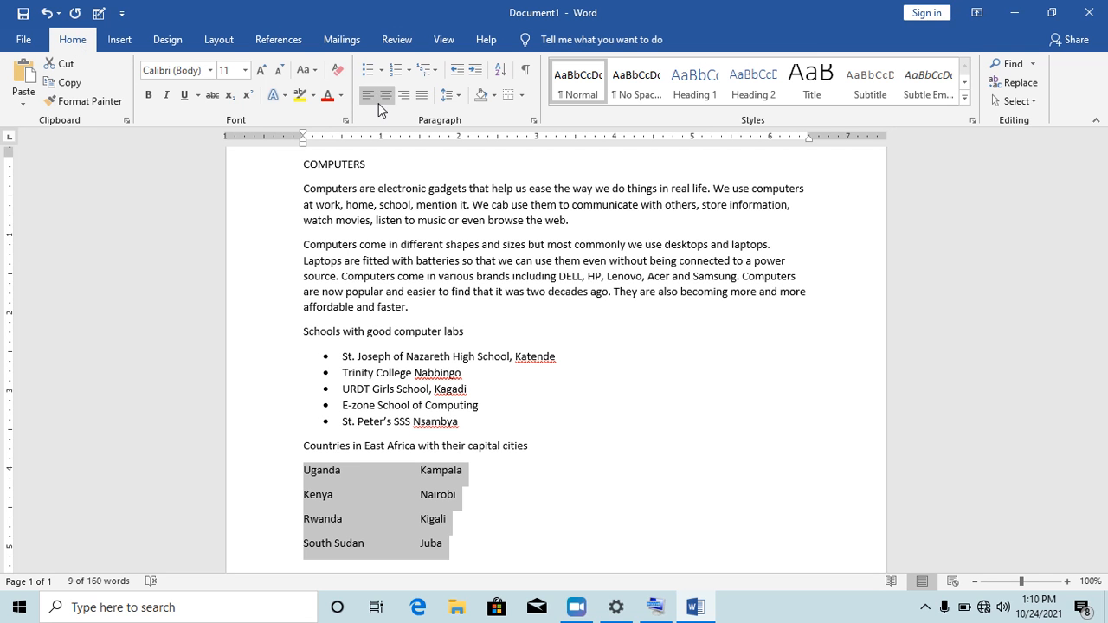
click(382, 70)
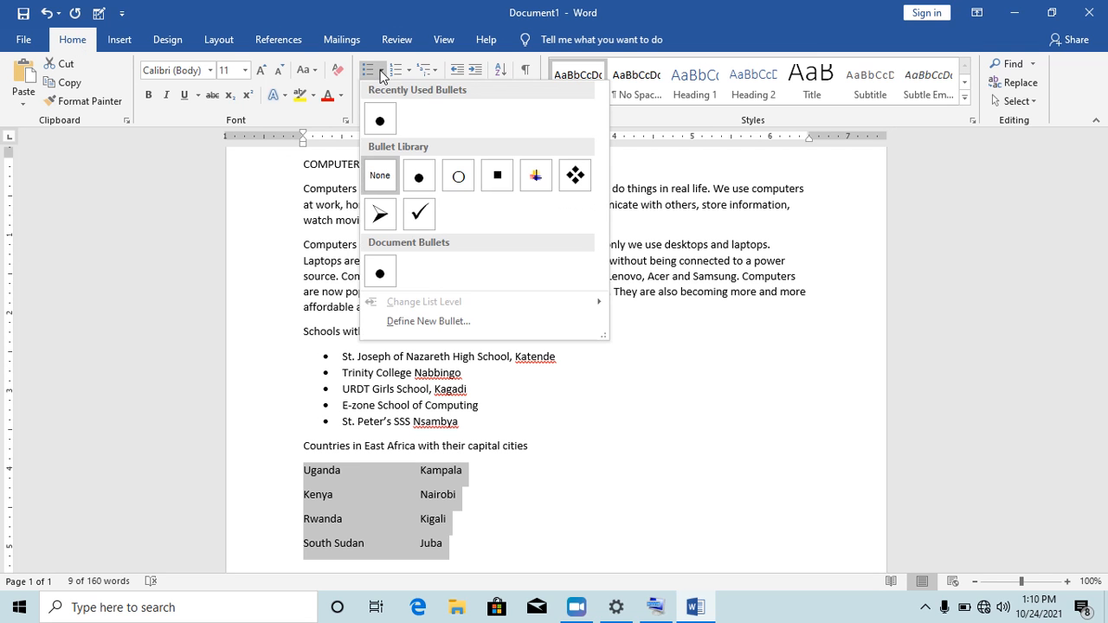
click(498, 177)
click(579, 292)
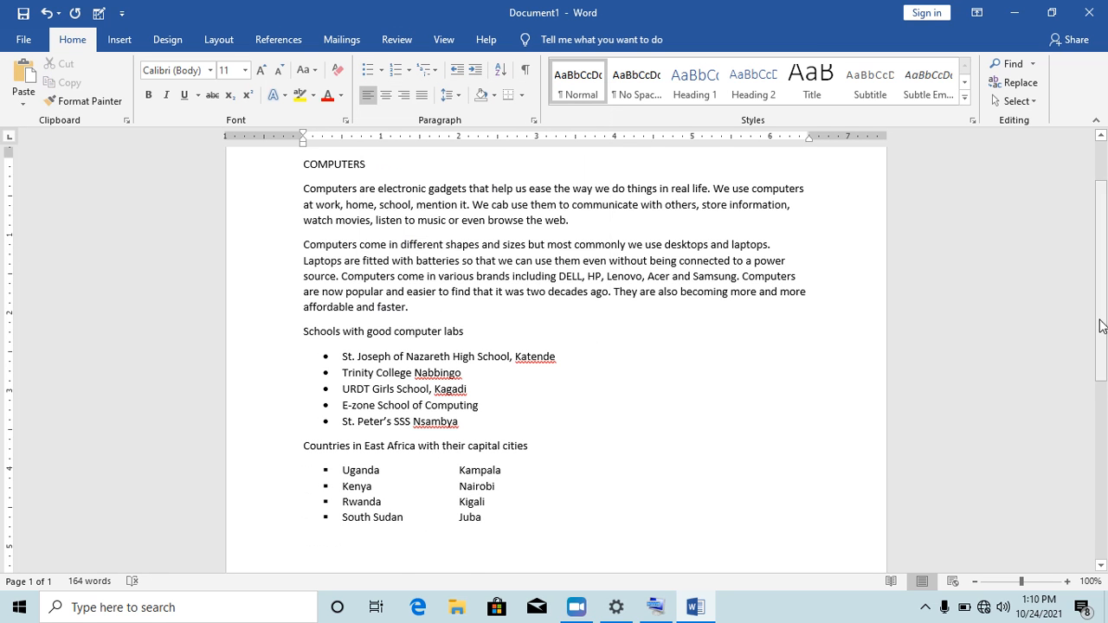
Review the whole document from the COMPUTERS heading through the paragraphs and school list to the list of countries and capitals.
scroll(1039, 311, up, 2)
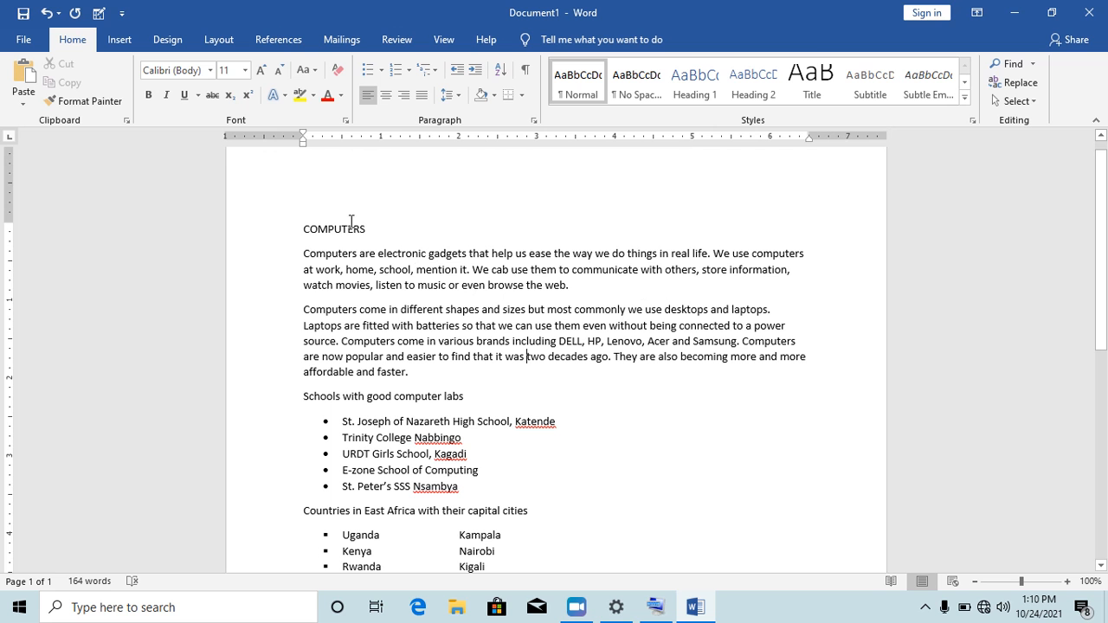
drag(384, 232, 308, 231)
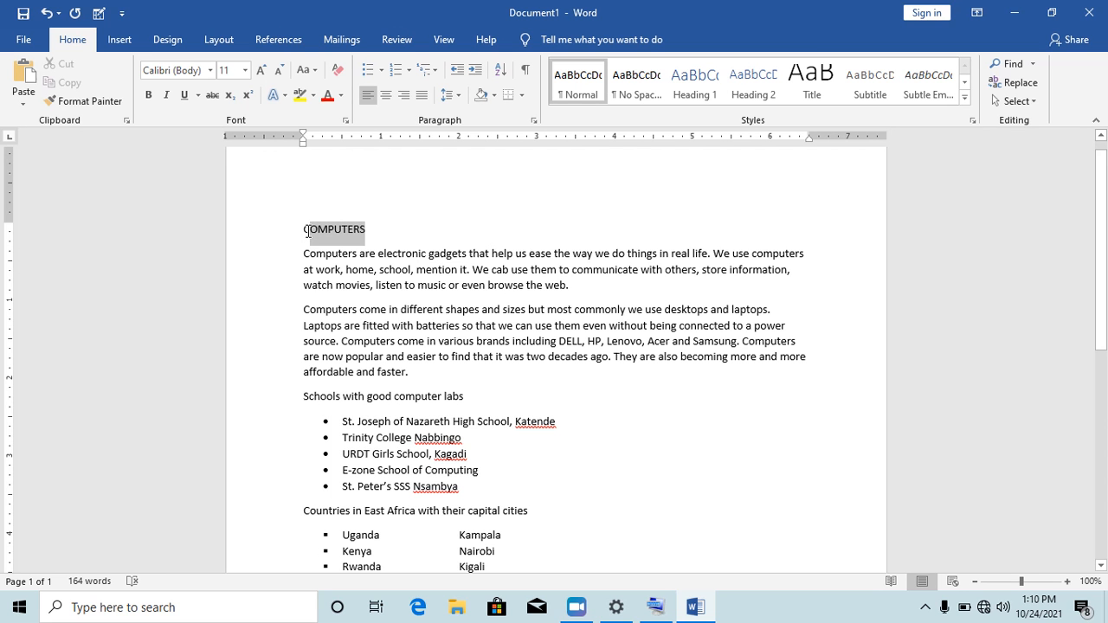
drag(303, 253, 430, 370)
drag(325, 398, 392, 399)
drag(458, 487, 345, 423)
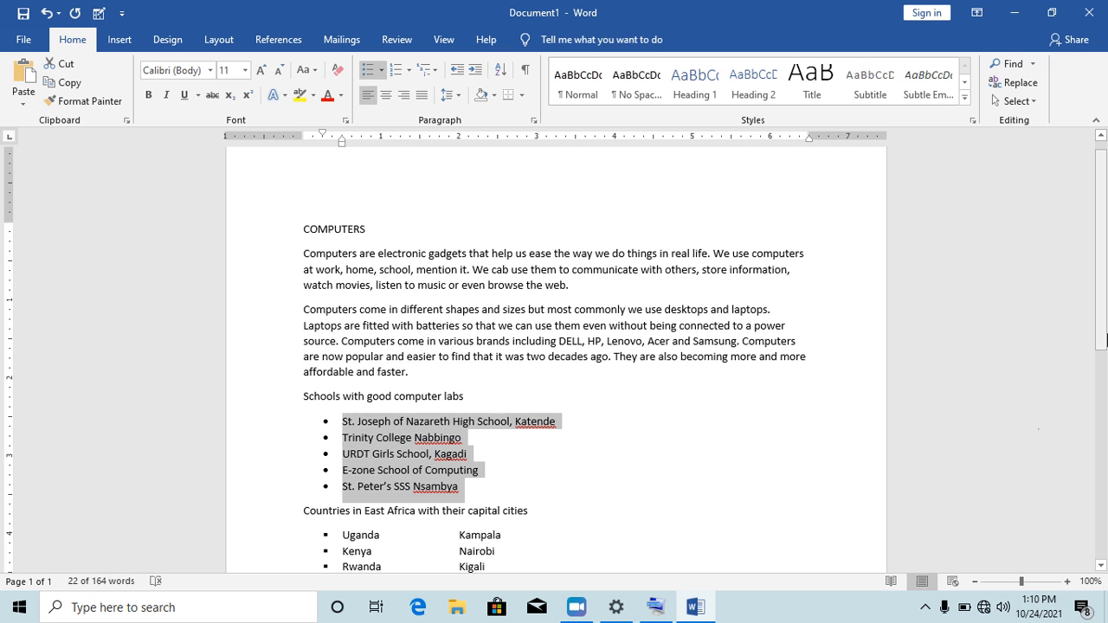
scroll(1103, 320, down, 3)
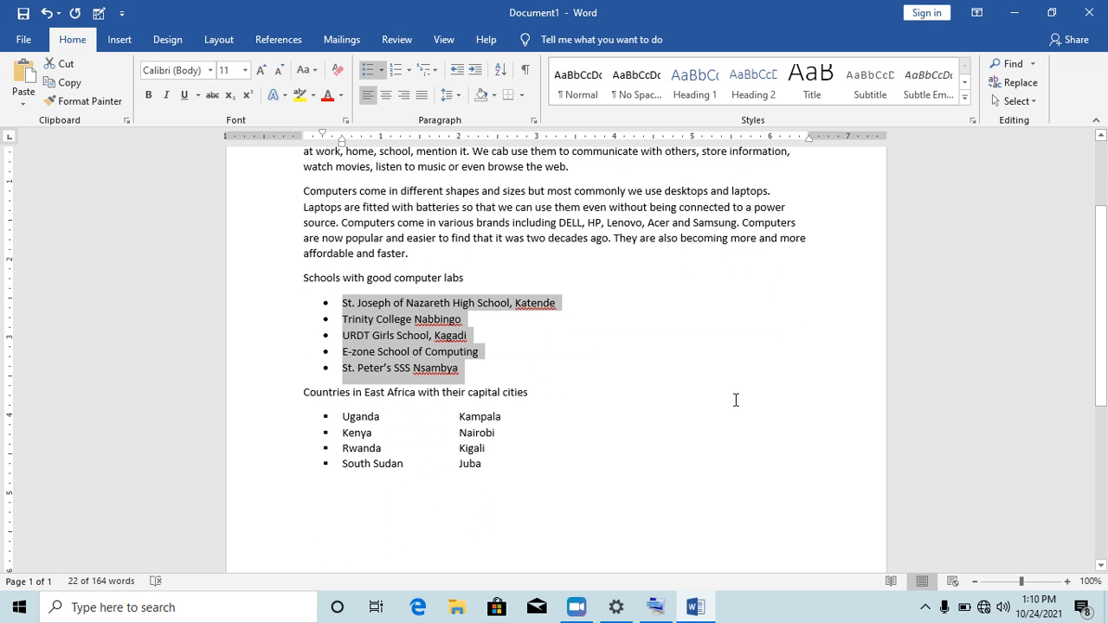
click(456, 394)
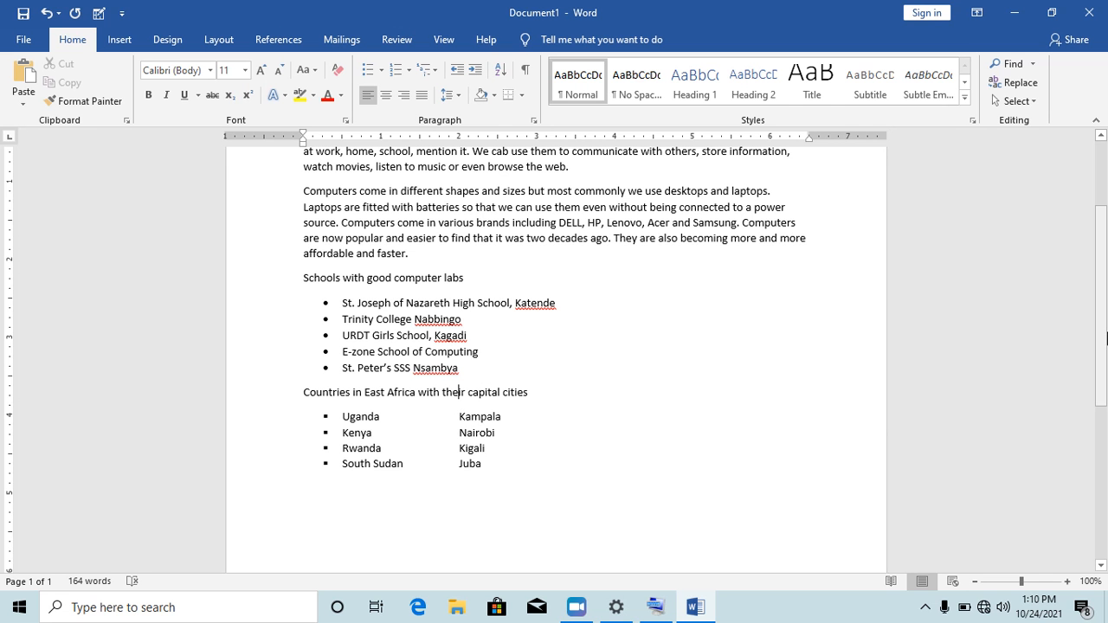
drag(1105, 340, 1106, 316)
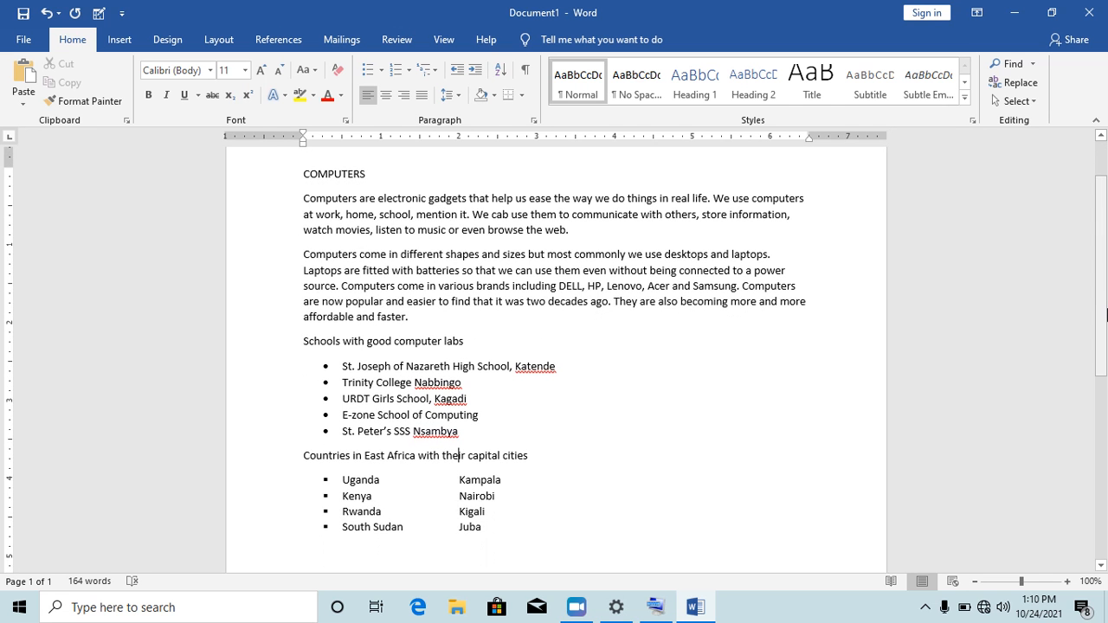
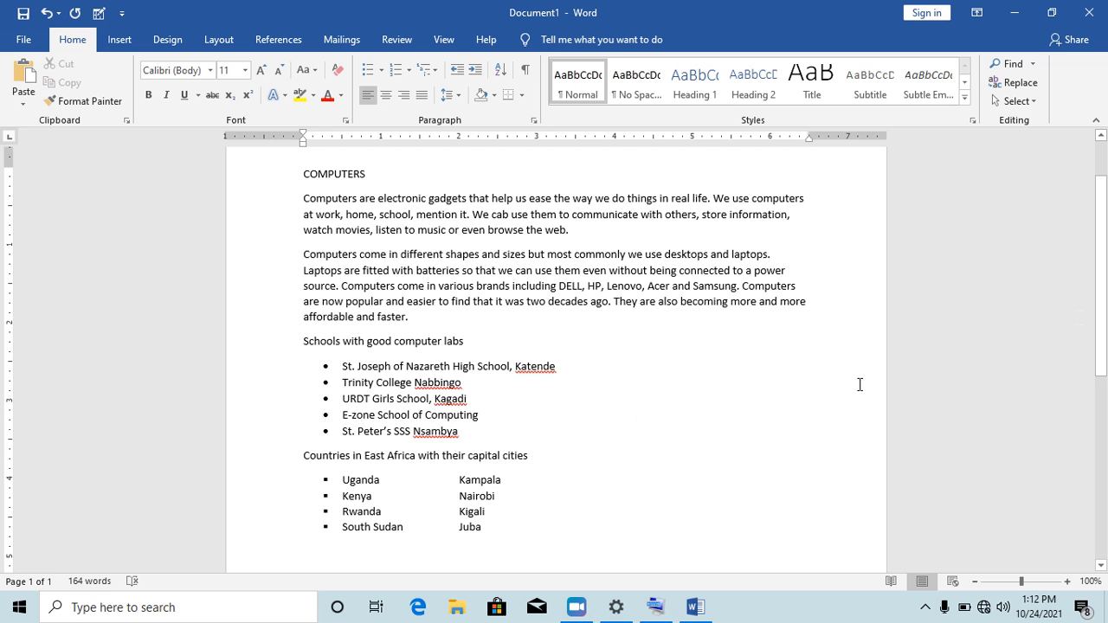
scroll(1105, 311, up, 1)
scroll(1105, 310, up, 1)
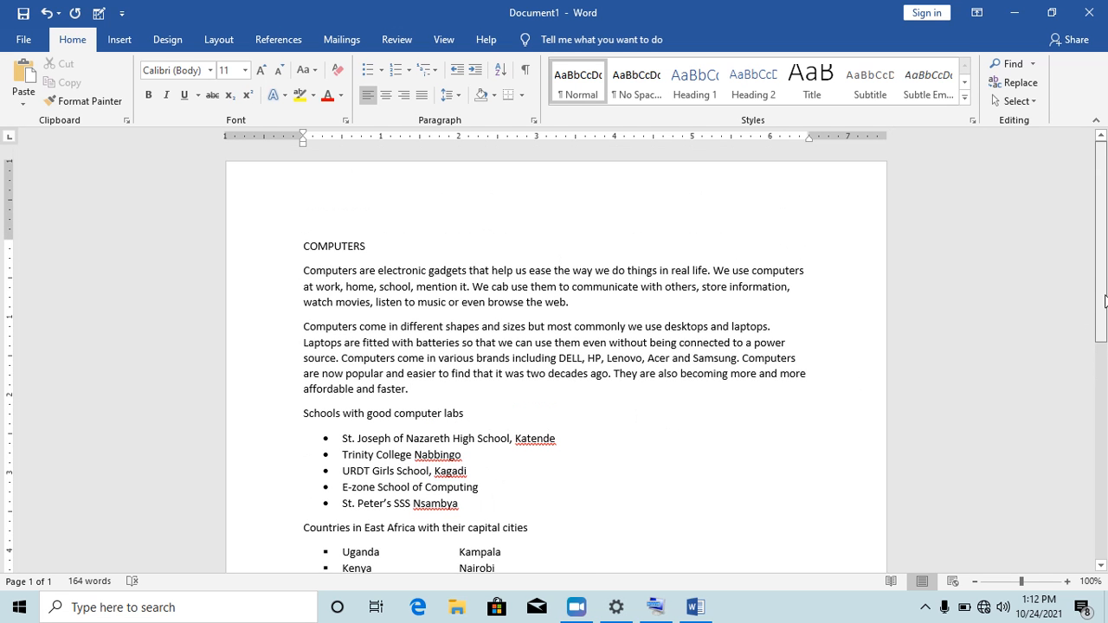
mouse_move(1105, 312)
mouse_down()
mouse_move(1105, 333)
mouse_move(1105, 291)
mouse_up()
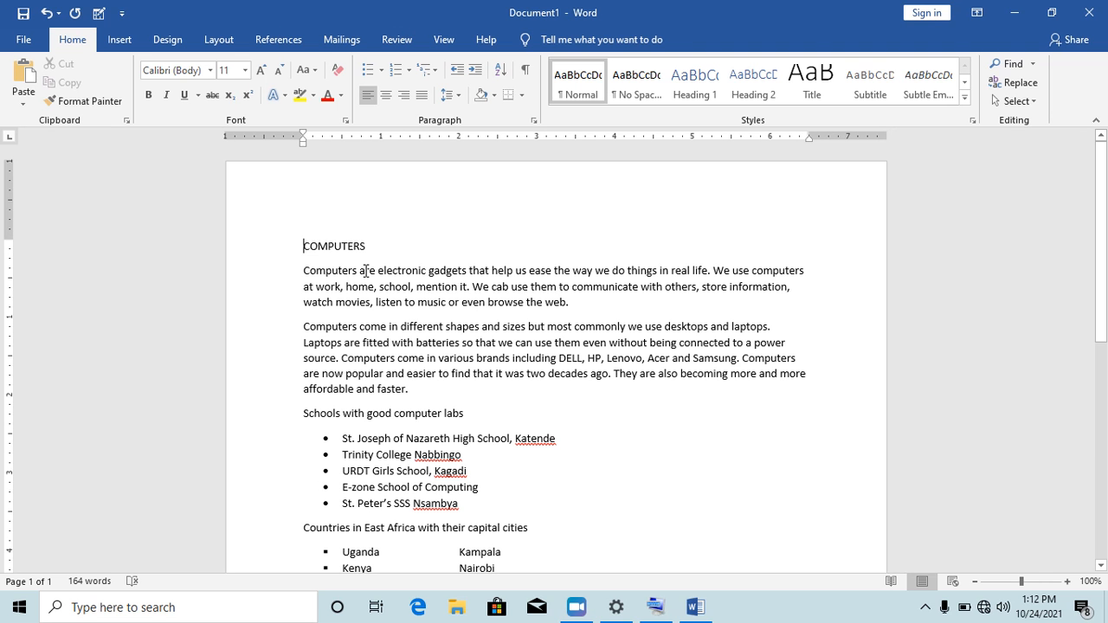
View the arrow keys on the On-Screen Keyboard, then move the cursor line by line from the COMPUTERS heading down to "South Sudan".
click(657, 607)
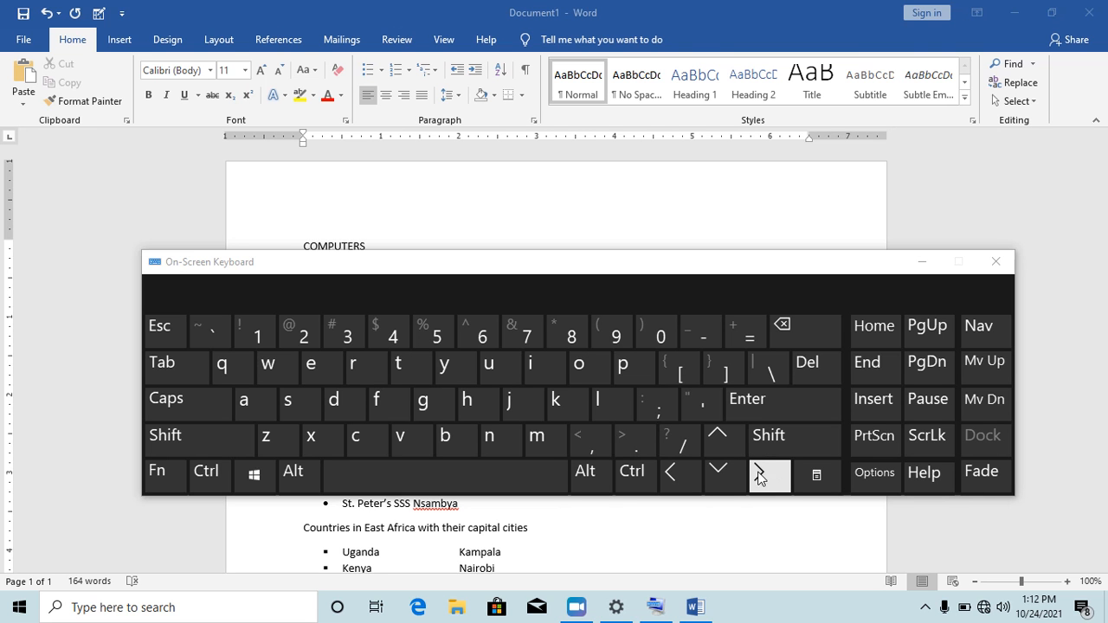
click(922, 264)
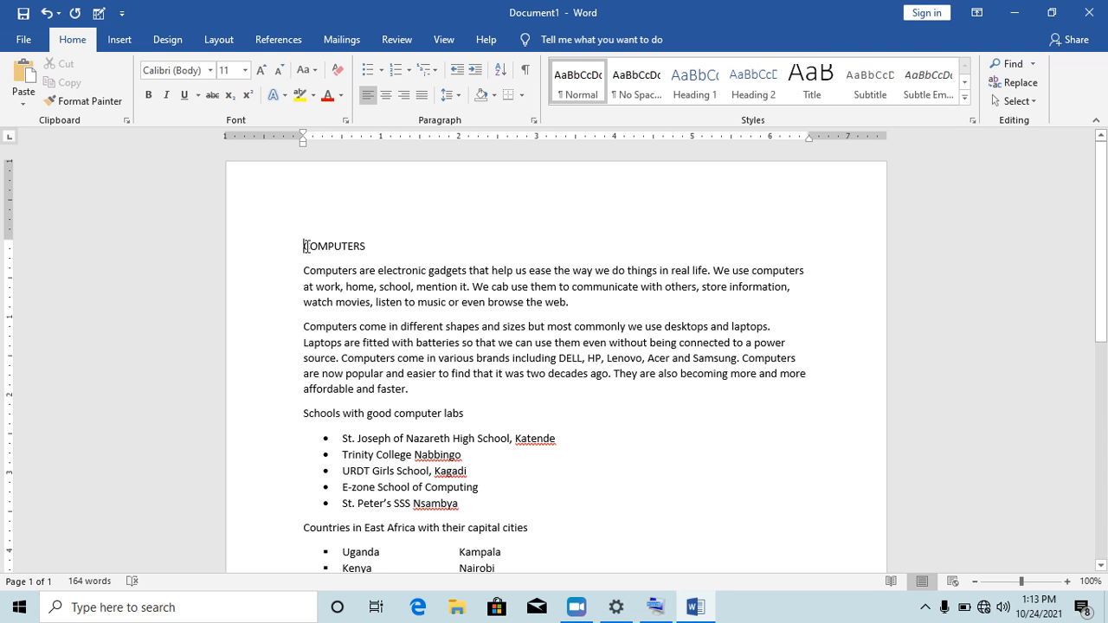
key(Down)
key(Down)
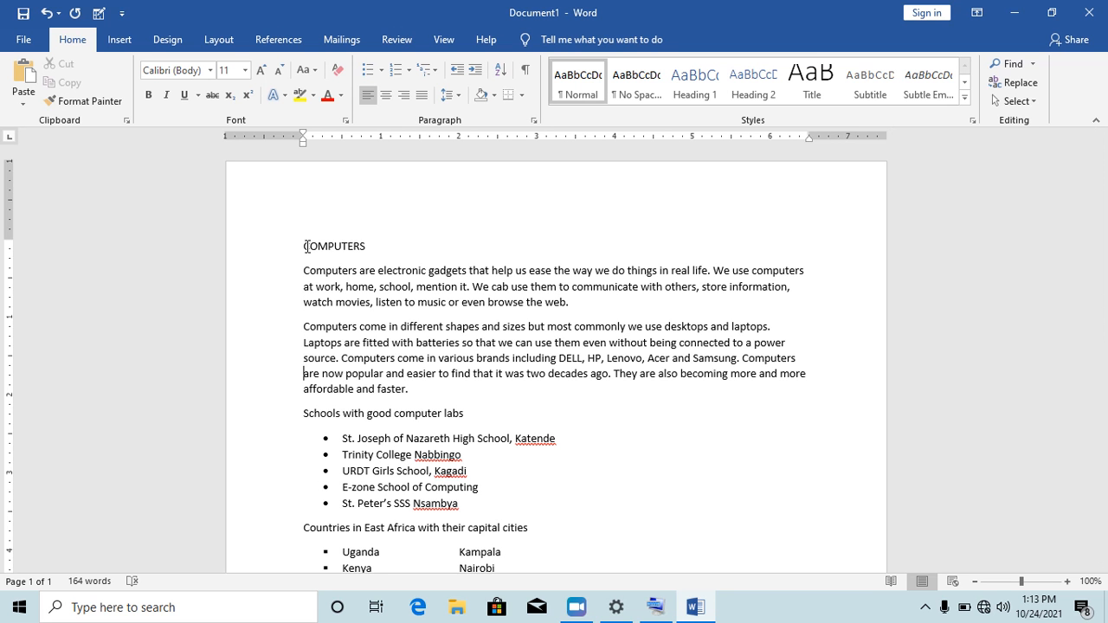
key(Down)
key(Down)
key(Down)
key(Down)
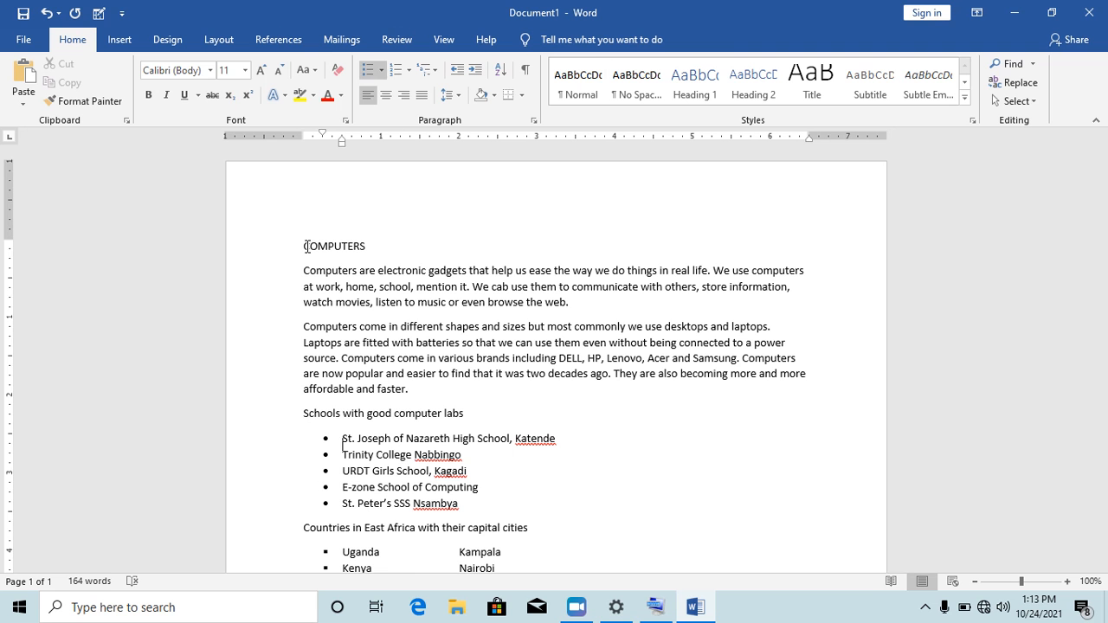
key(Down)
key(Down)
key(Down)
key(Down)
key(Down)
key(Down)
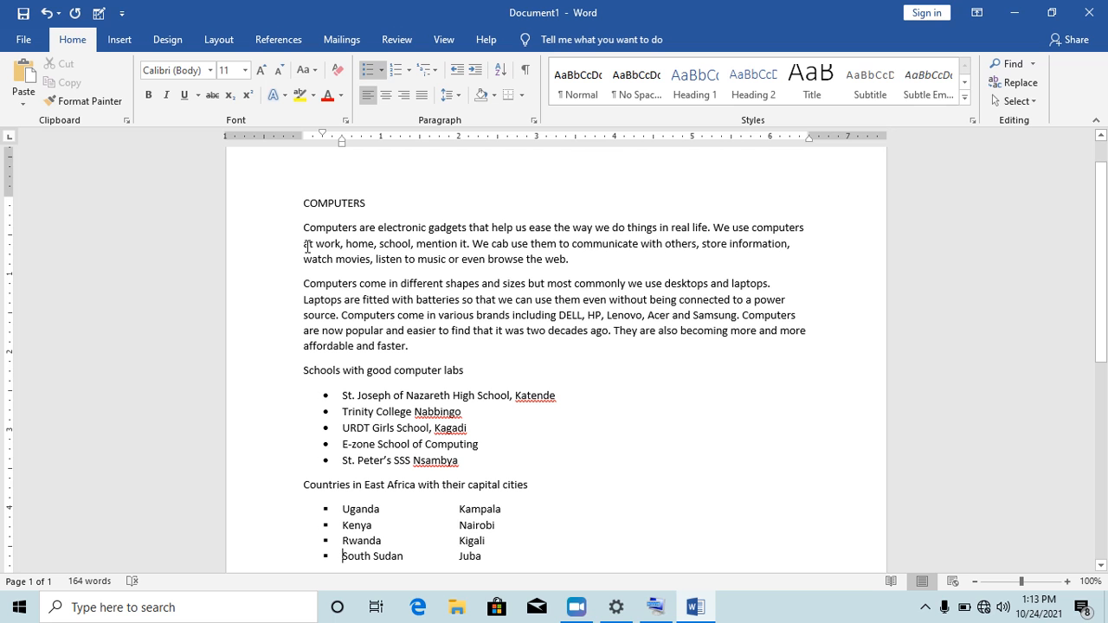
Move the cursor line by line back up to the COMPUTERS heading and along it to the end of the word.
key(Up)
key(Up)
key(Up)
key(Up)
key(Up)
key(Up)
key(Up)
key(Up)
key(Up)
key(Up)
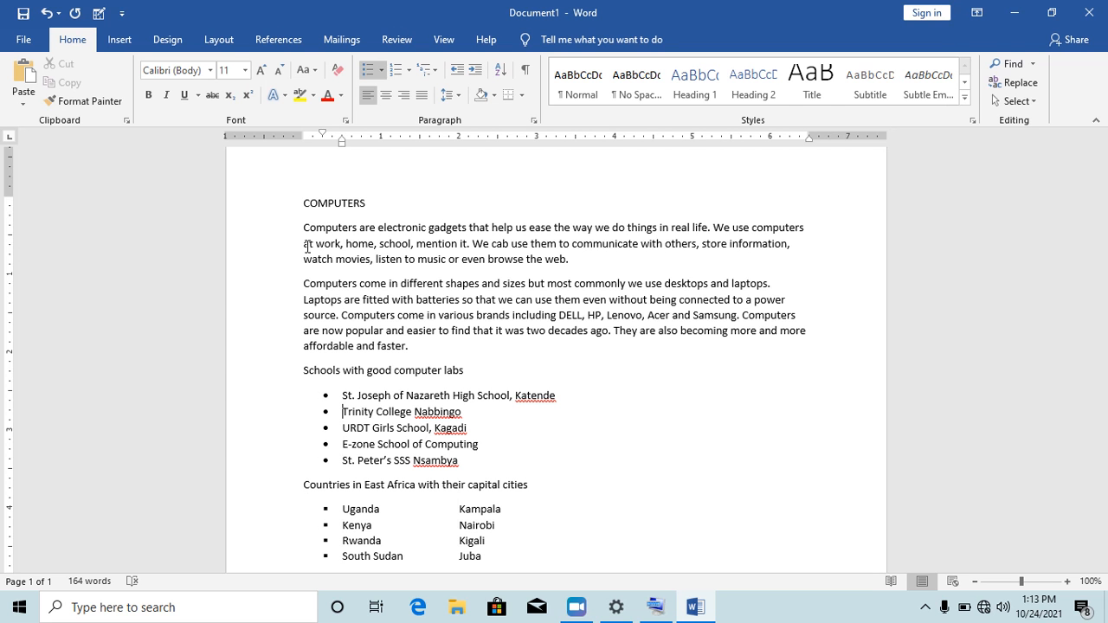
key(Up)
key(Up)
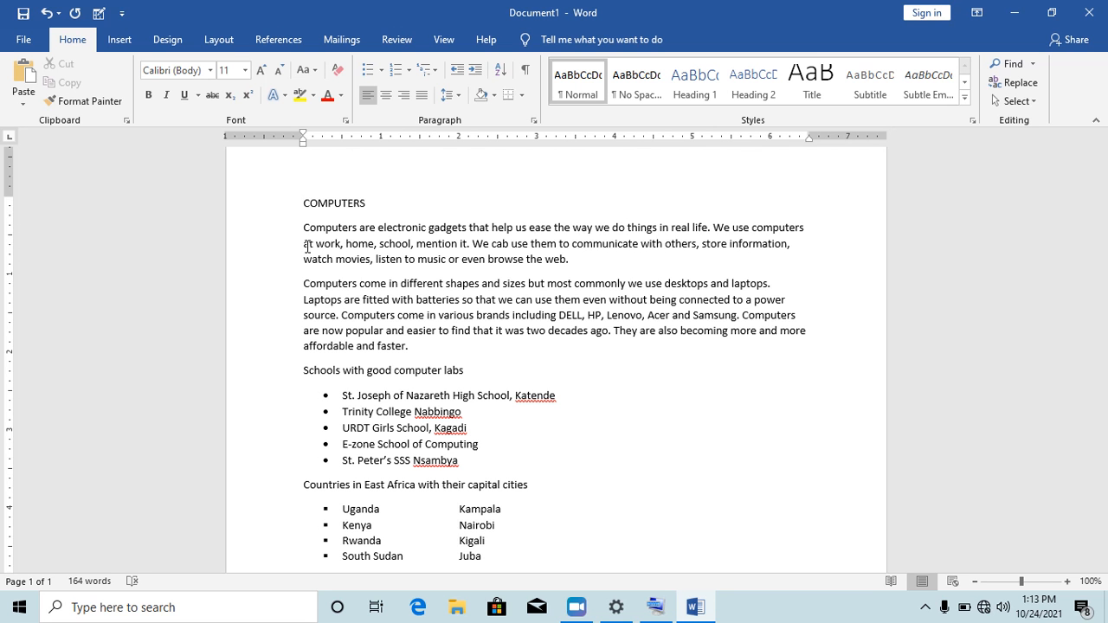
key(Right)
key(Right)
key(Right)
key(Right)
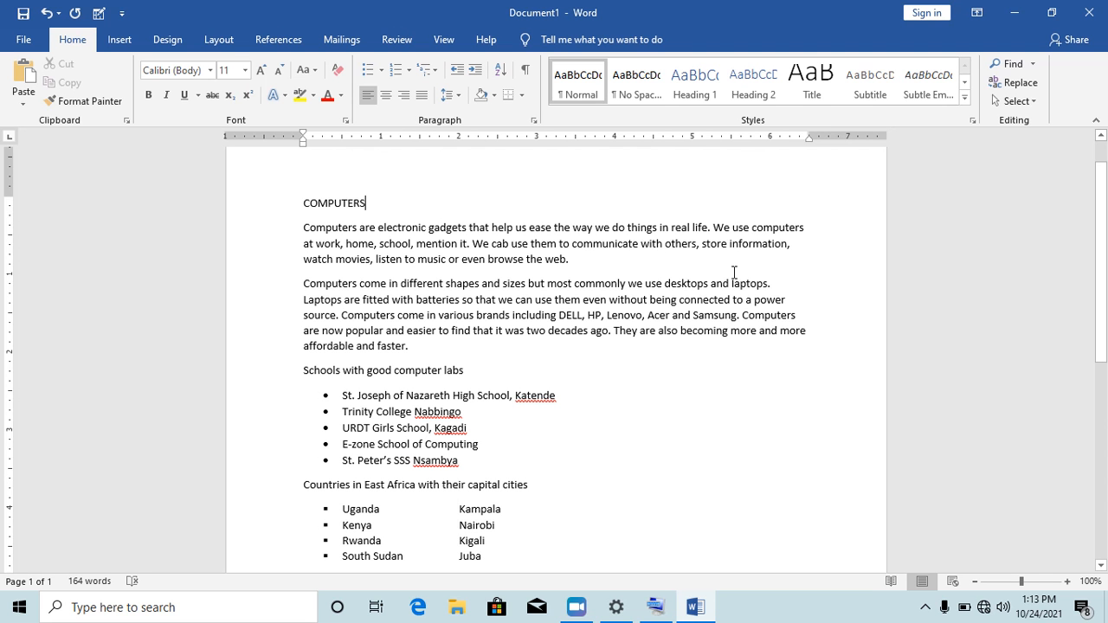
Search the commands for "sele", use Select All on the whole document, and clear the selection.
drag(1104, 212, 1104, 185)
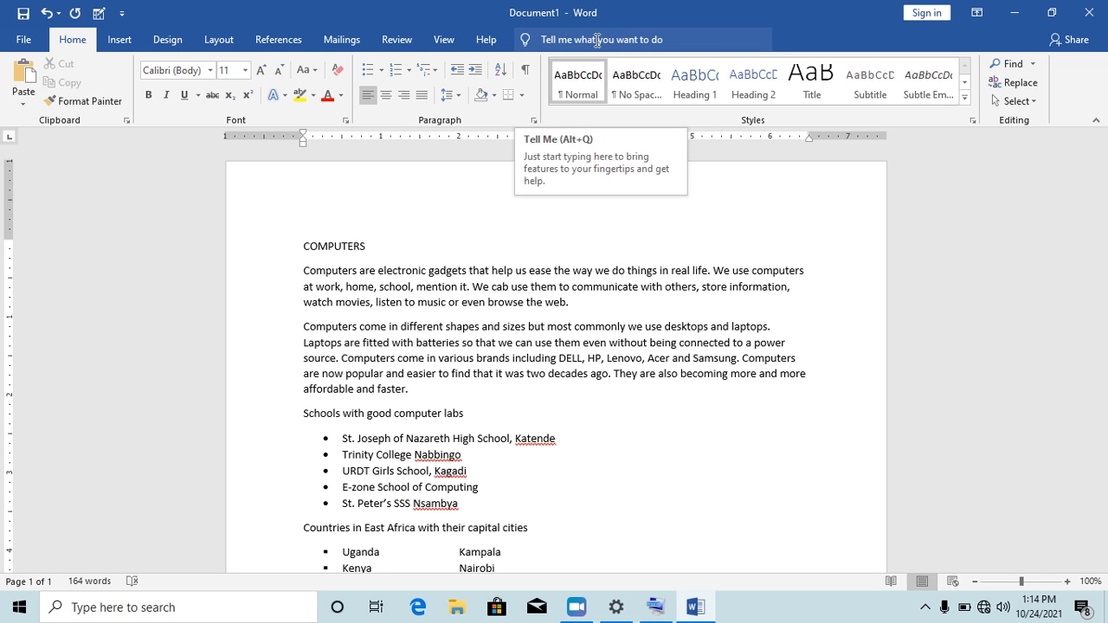
click(630, 38)
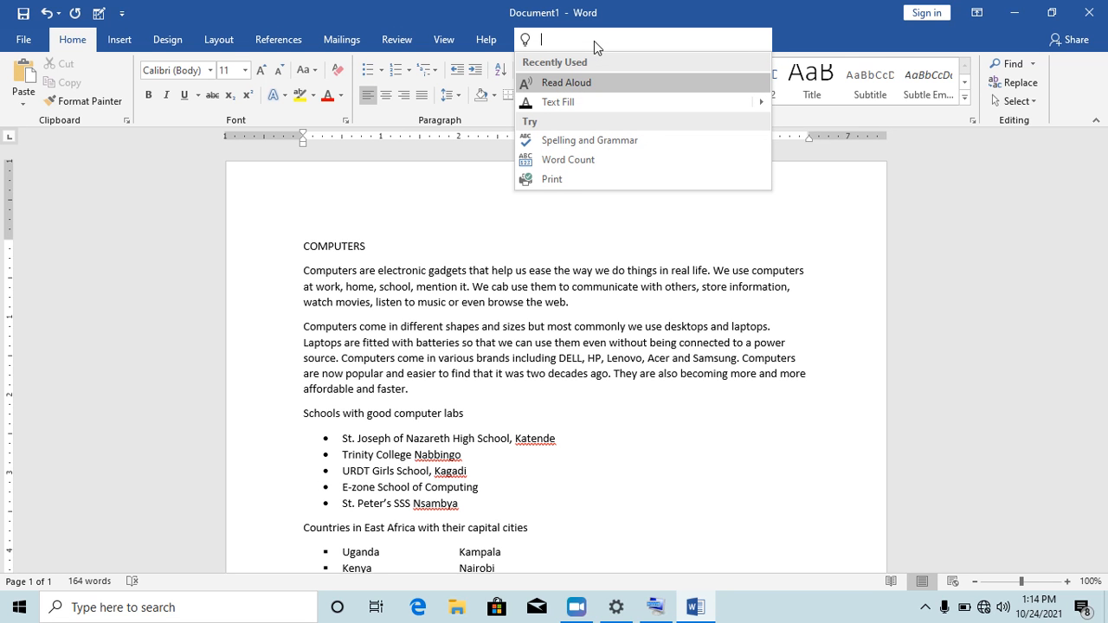
text(h)
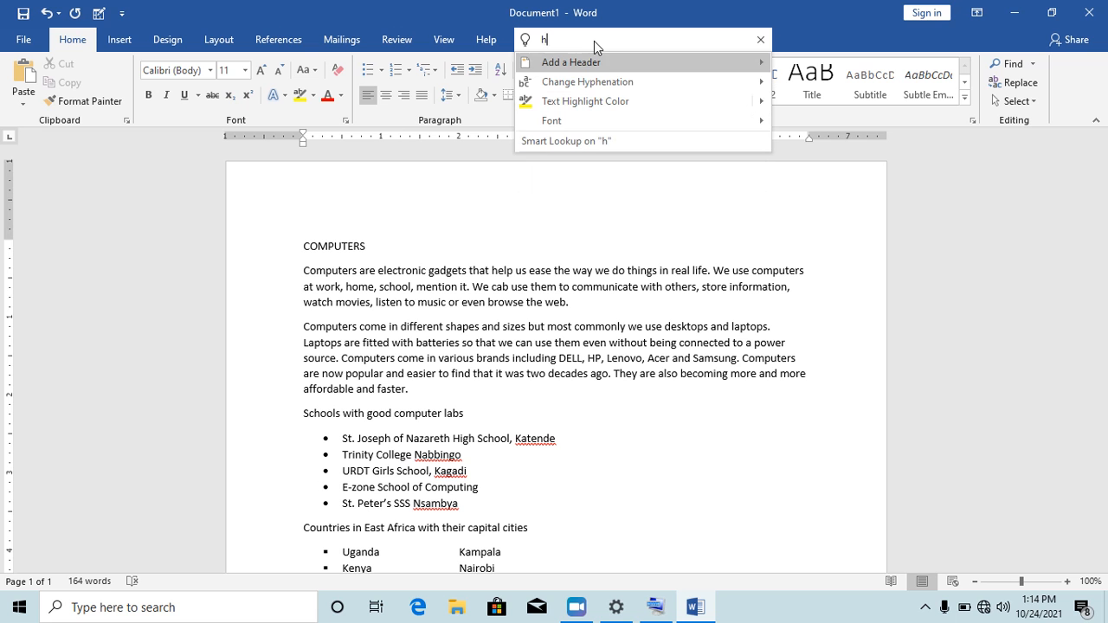
key(BackSpace)
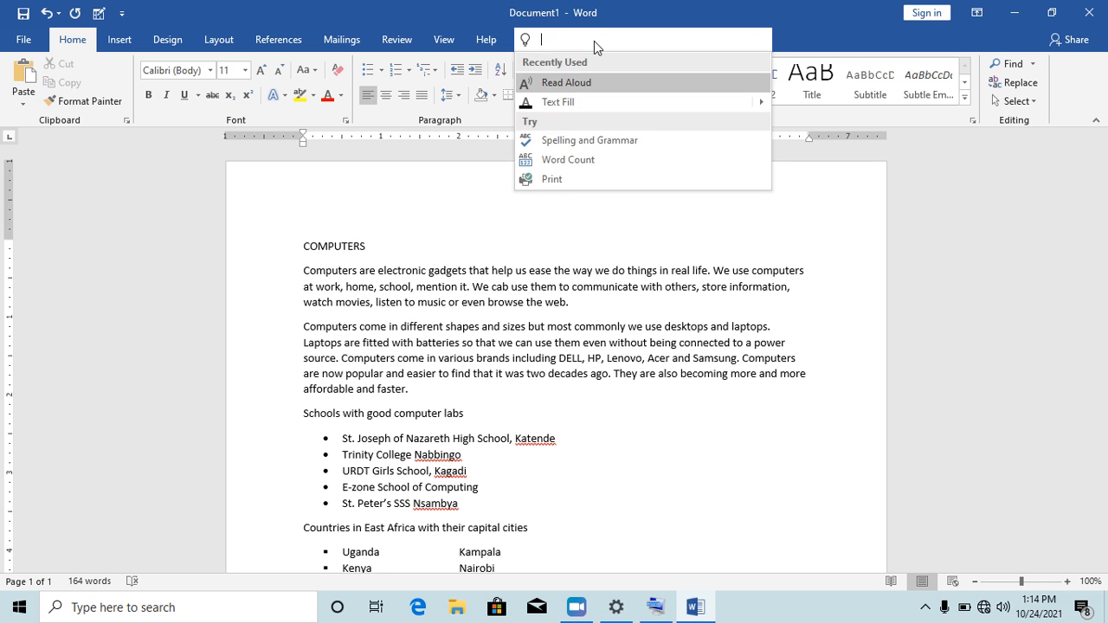
text(sele)
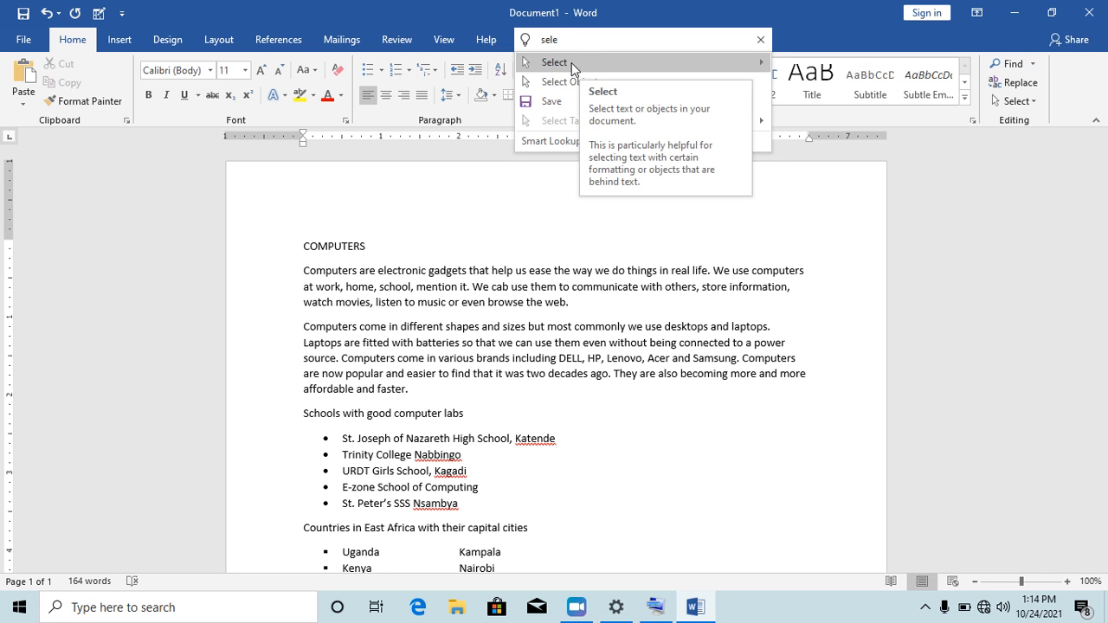
click(562, 65)
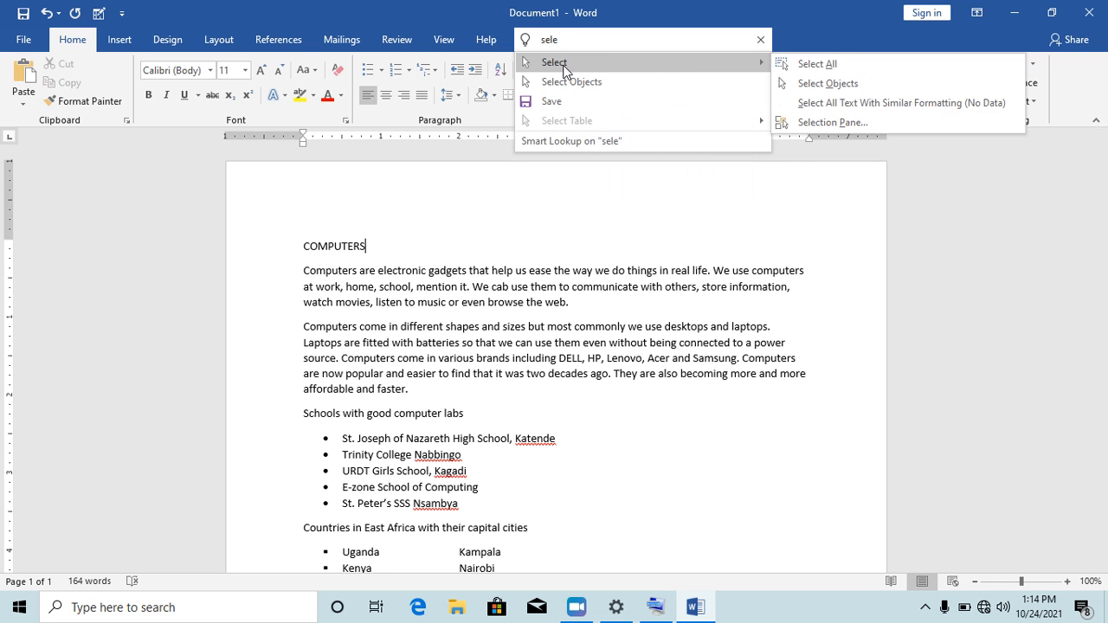
click(810, 70)
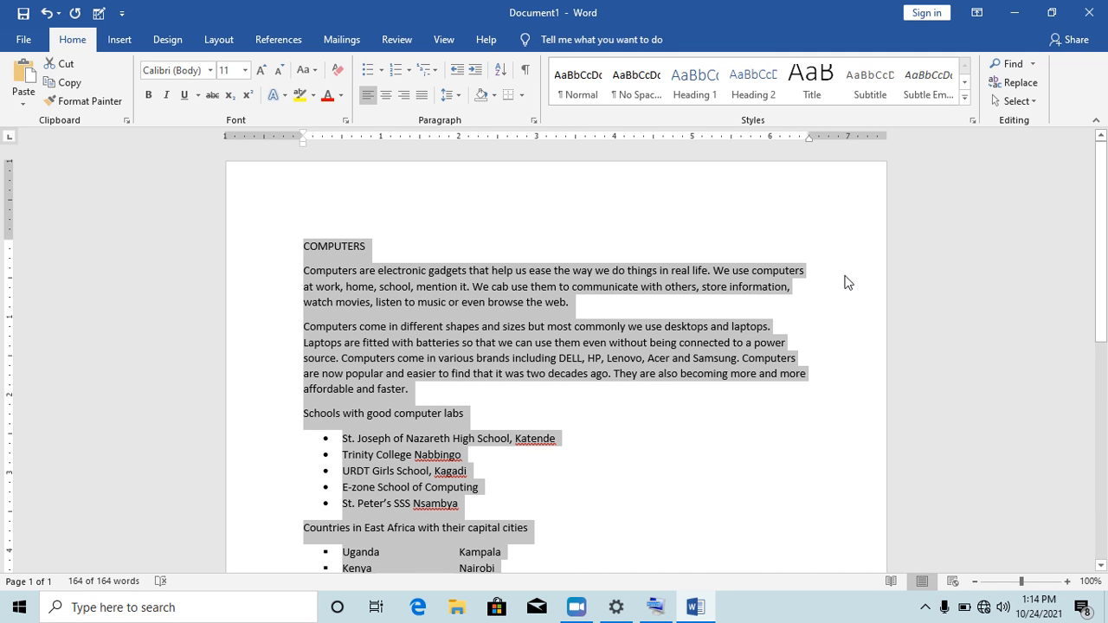
click(765, 364)
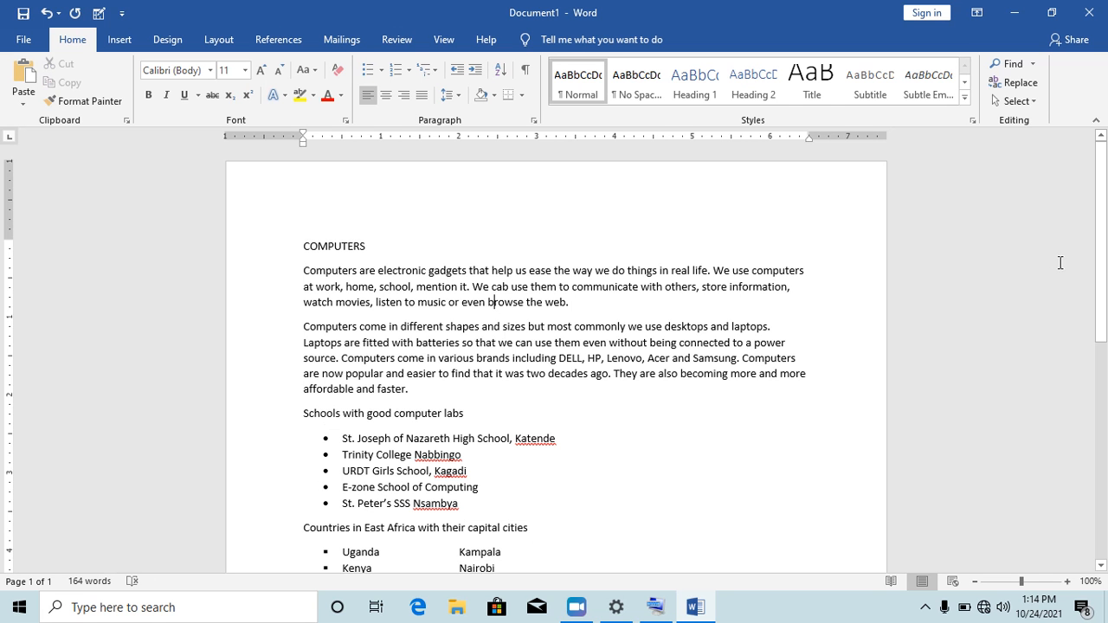
Start a new line after "Juba", view the Backspace key on the On-Screen Keyboard, and remove the new line's bullet and indent.
drag(1104, 204, 1105, 252)
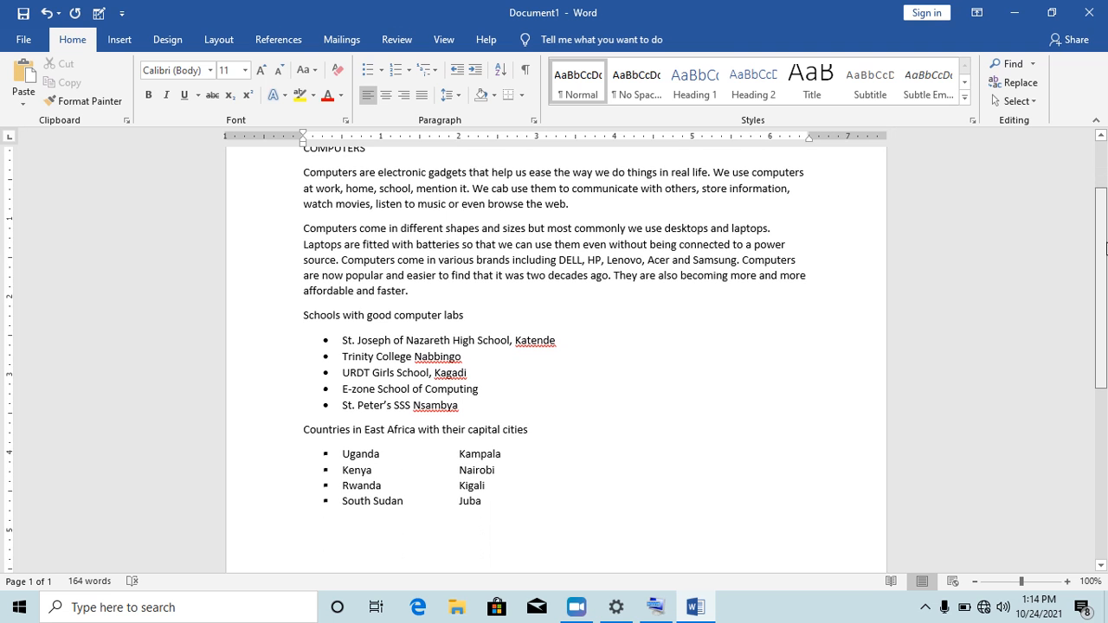
click(509, 504)
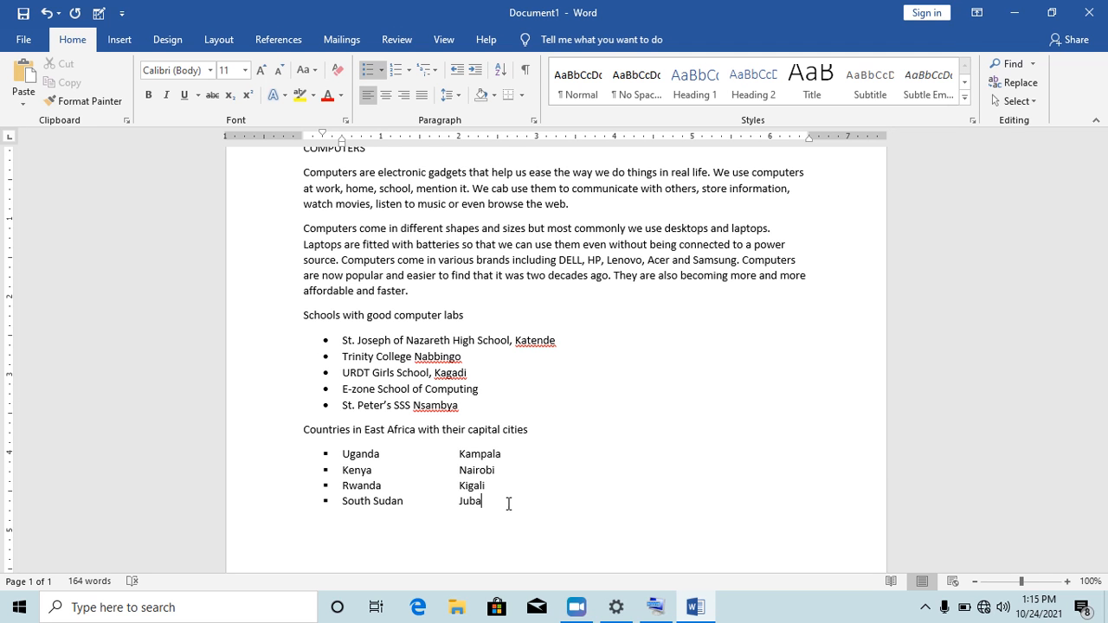
key(Return)
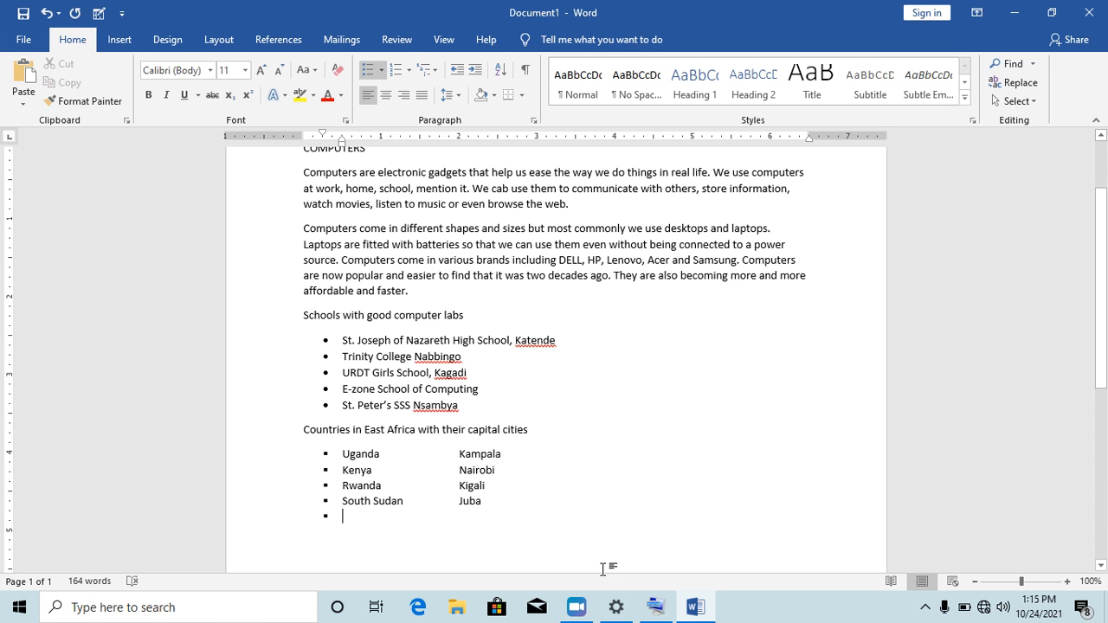
click(656, 607)
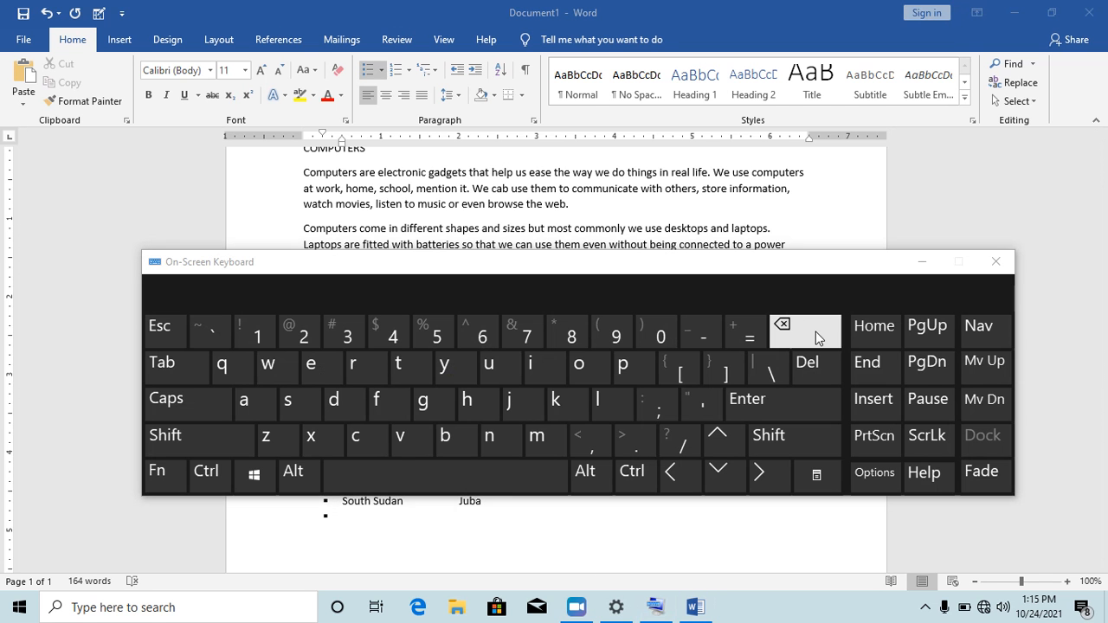
click(923, 264)
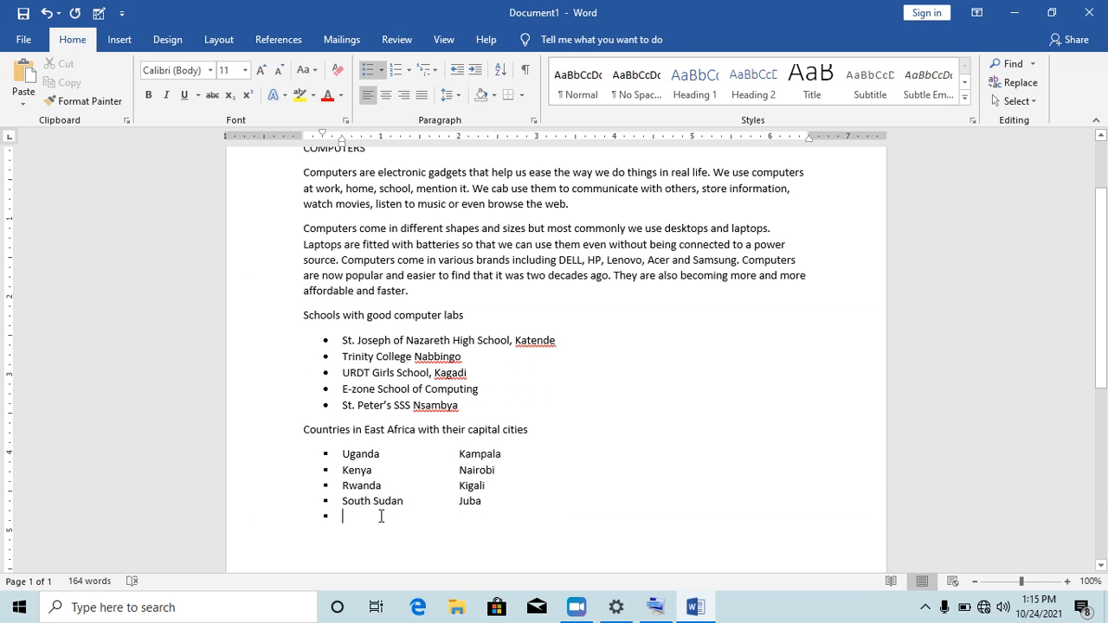
key(BackSpace)
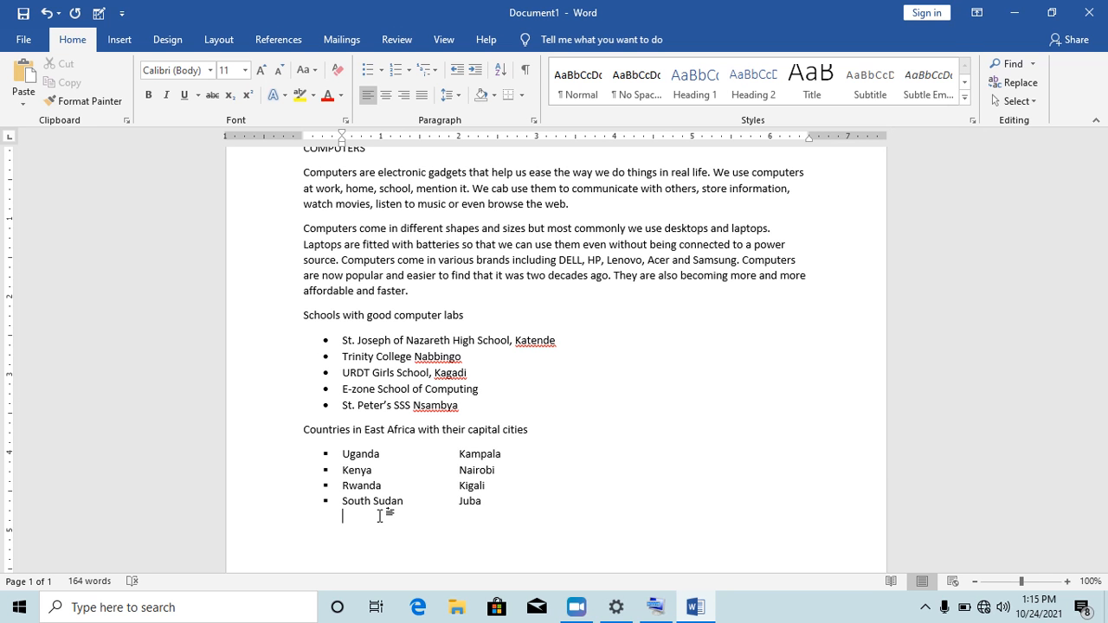
key(BackSpace)
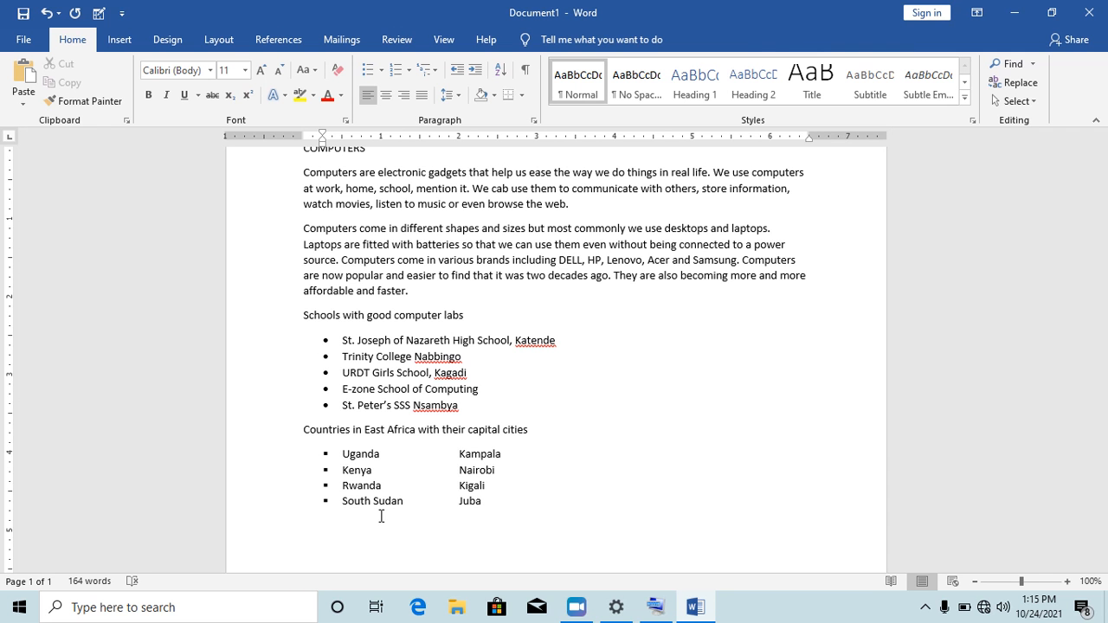
click(381, 516)
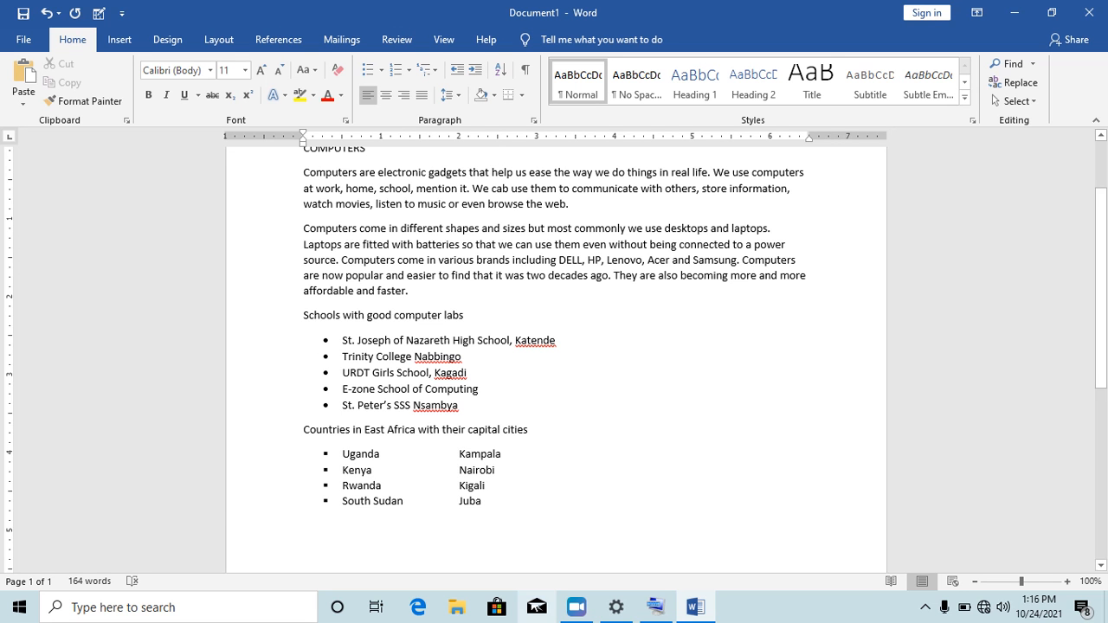
Enter (c) below the list of capitals to produce the © symbol, checking the bracket keys on the On-Screen Keyboard.
click(656, 607)
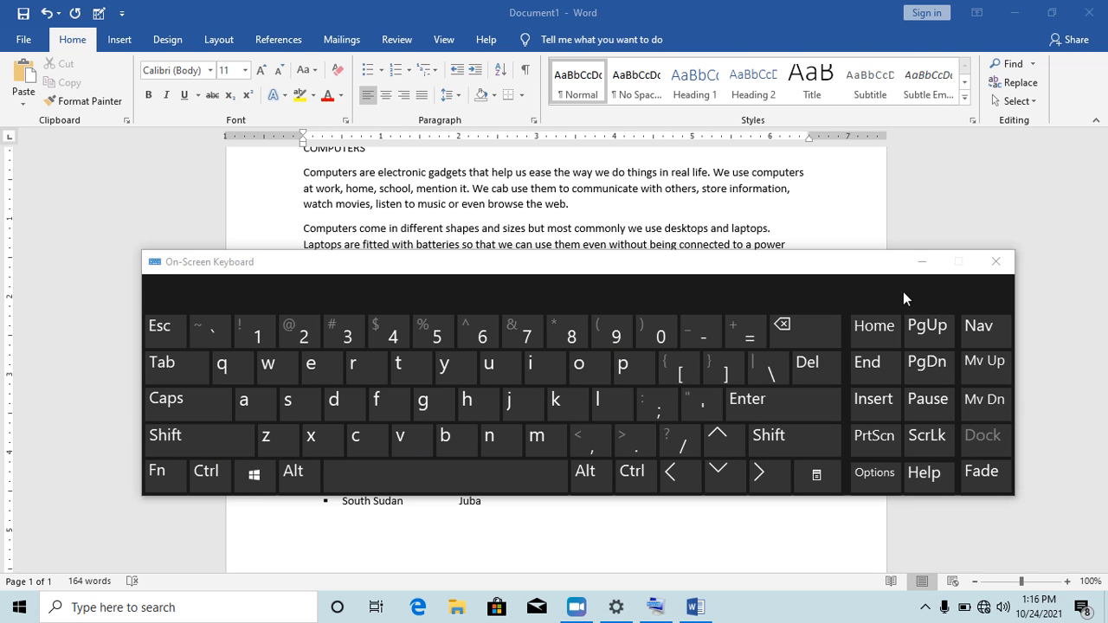
click(922, 264)
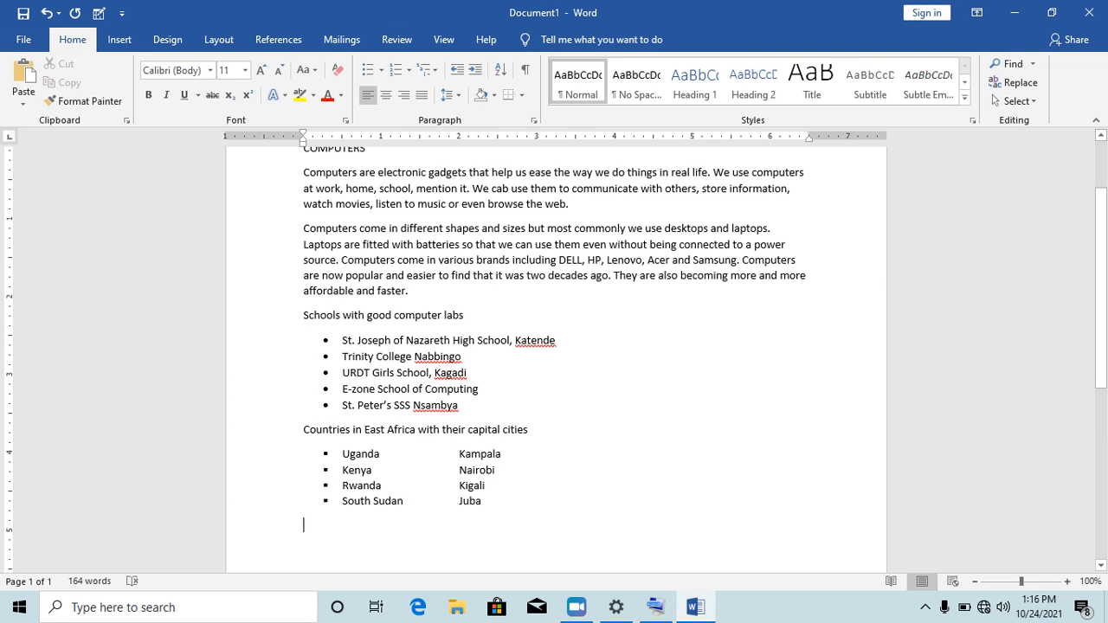
text(()
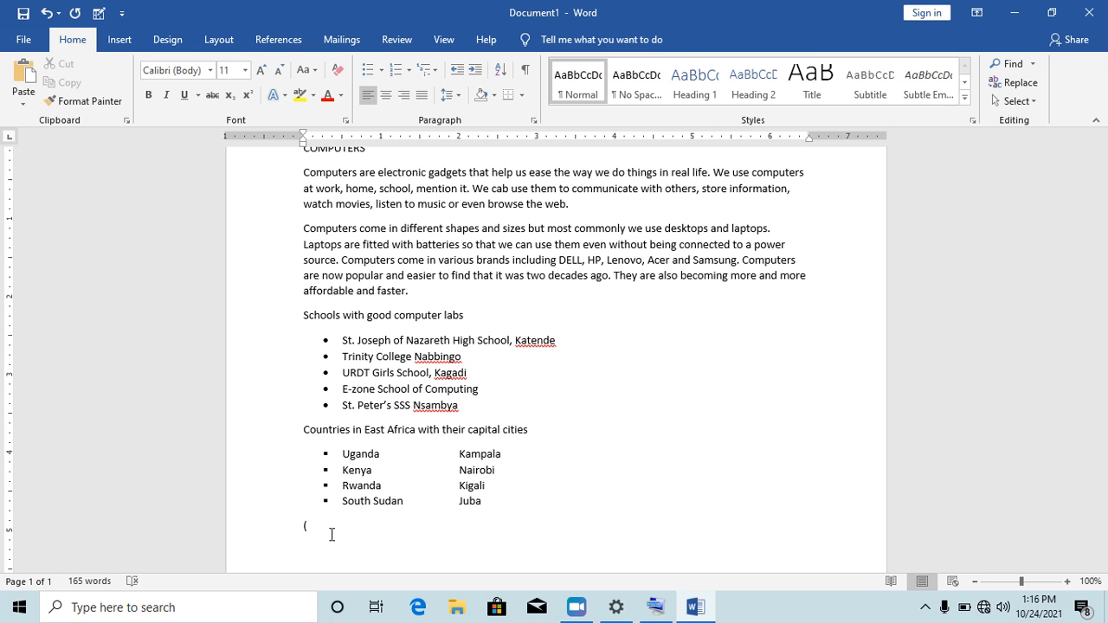
text(:)
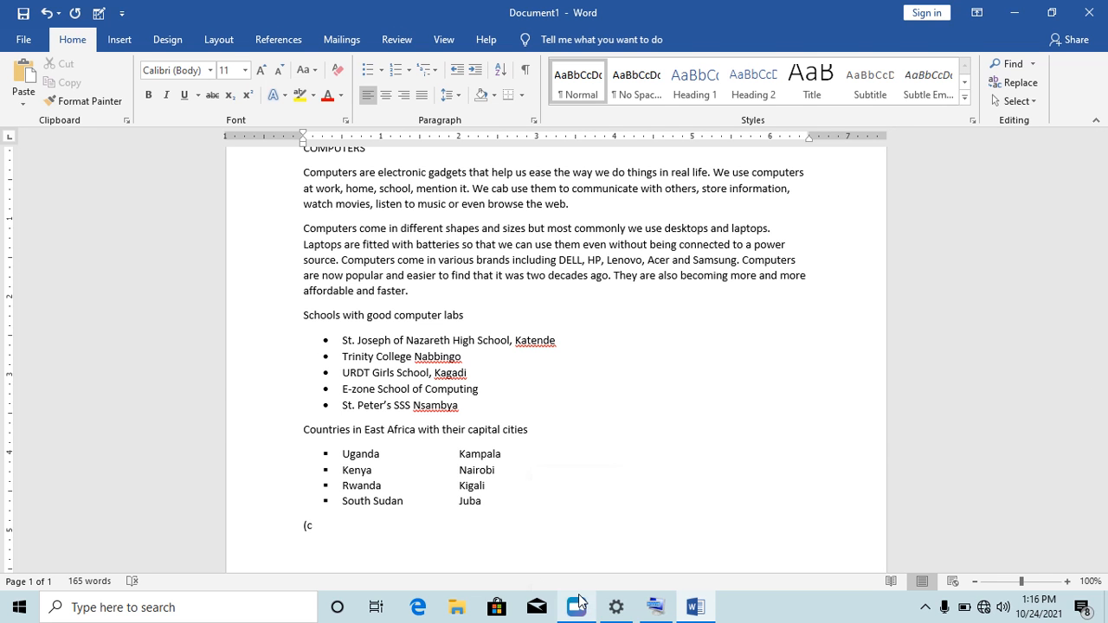
mouse_move(656, 607)
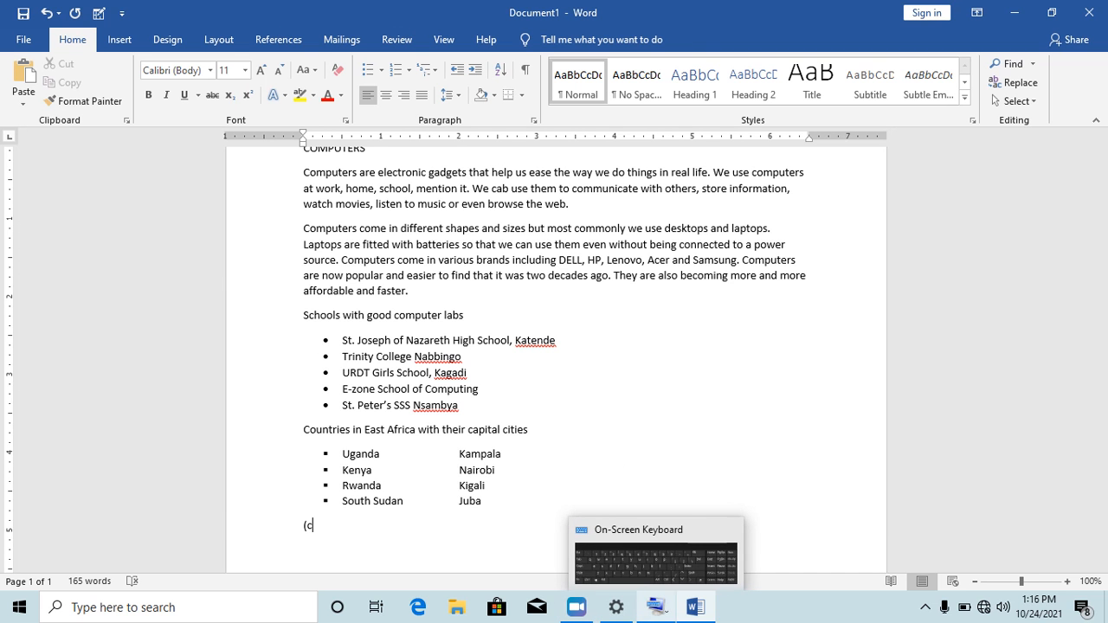
click(656, 607)
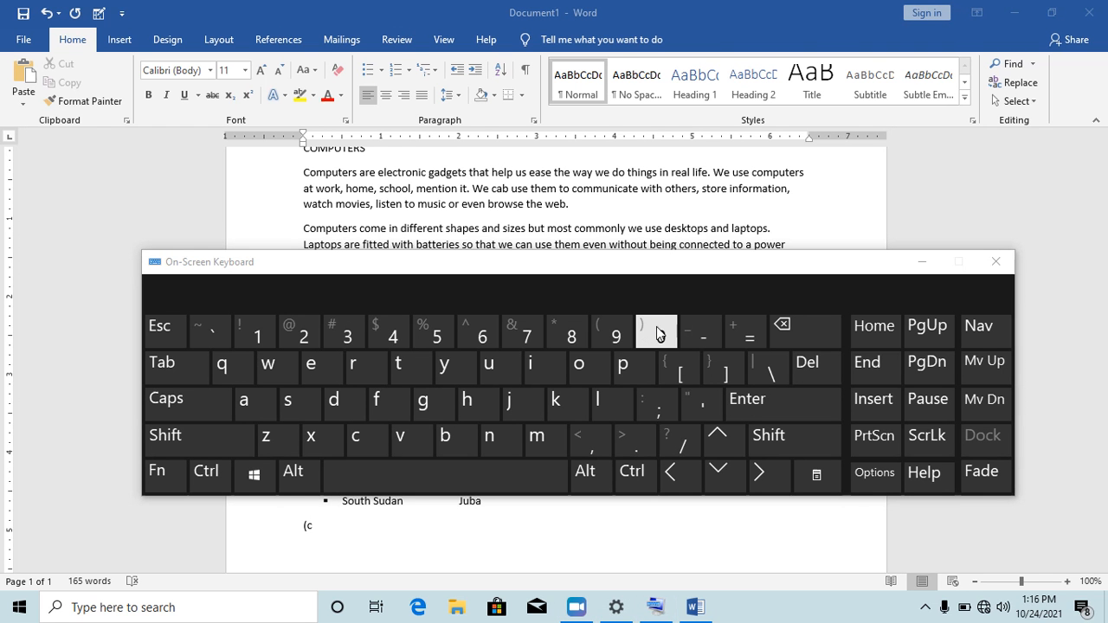
click(921, 261)
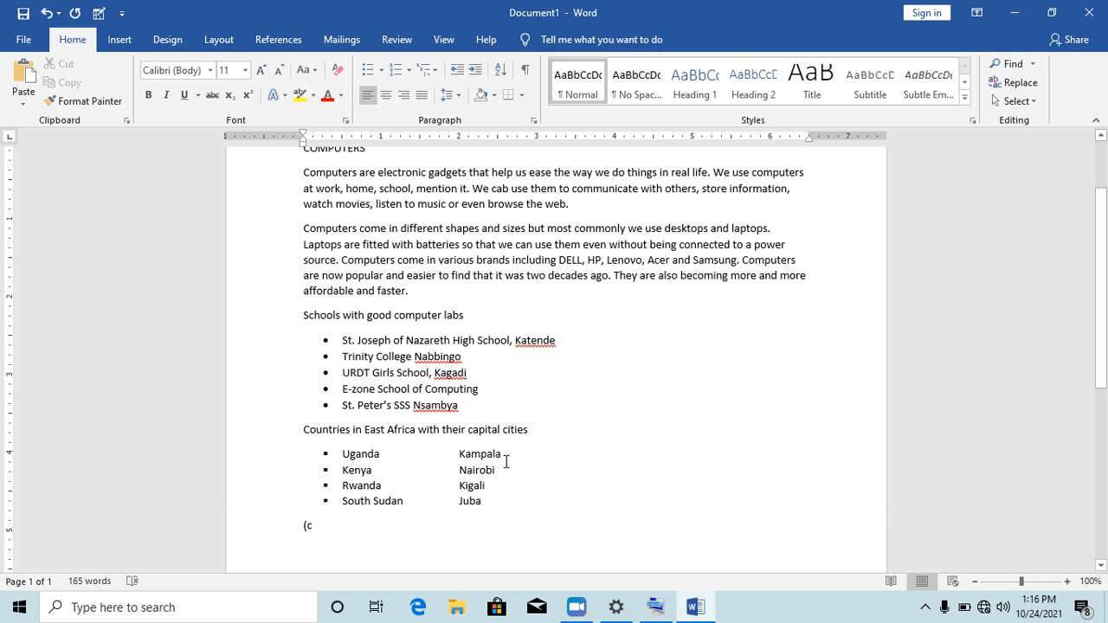
text())
mouse_move(1104, 355)
mouse_down()
mouse_move(1105, 328)
mouse_move(1106, 360)
mouse_up()
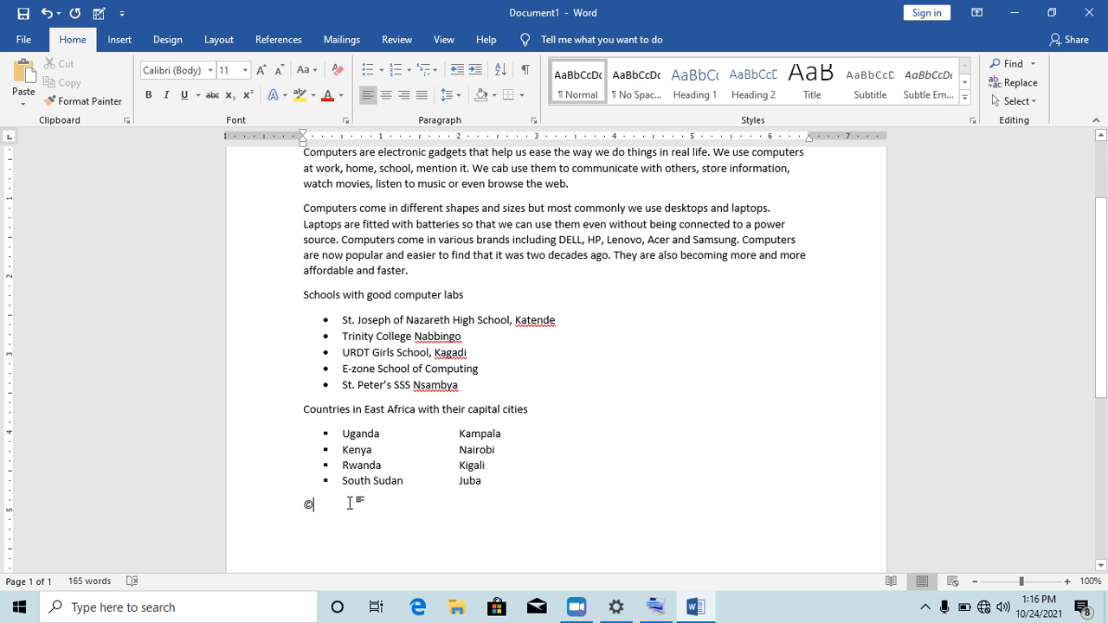
click(337, 515)
Save the document as a Word Document named "My first word document" in the Documents folder on this PC.
drag(1105, 389, 1105, 272)
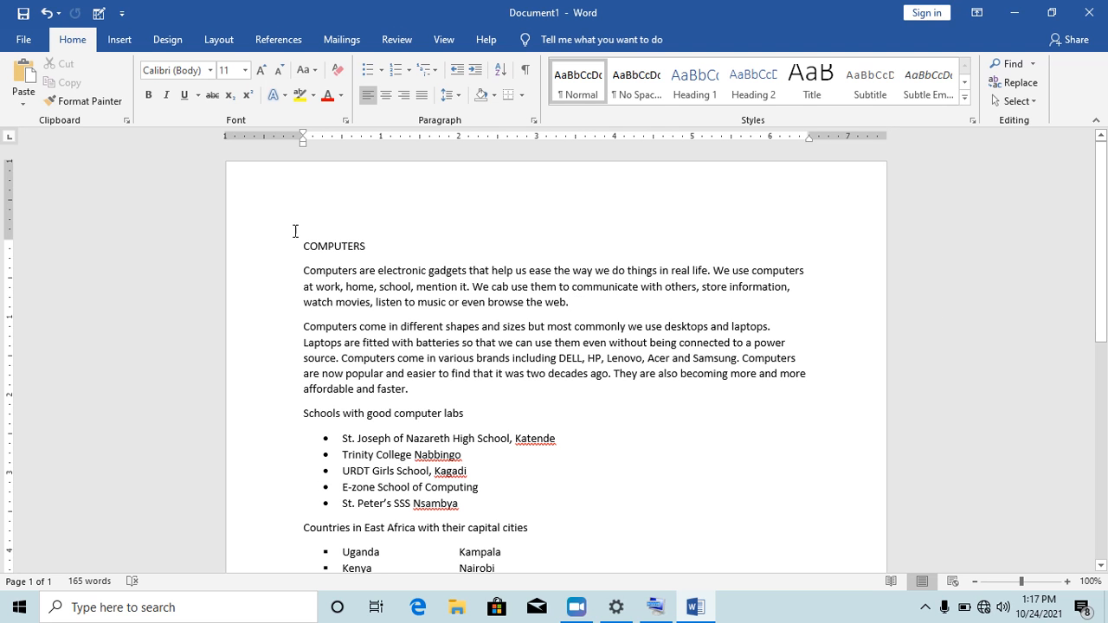
click(25, 41)
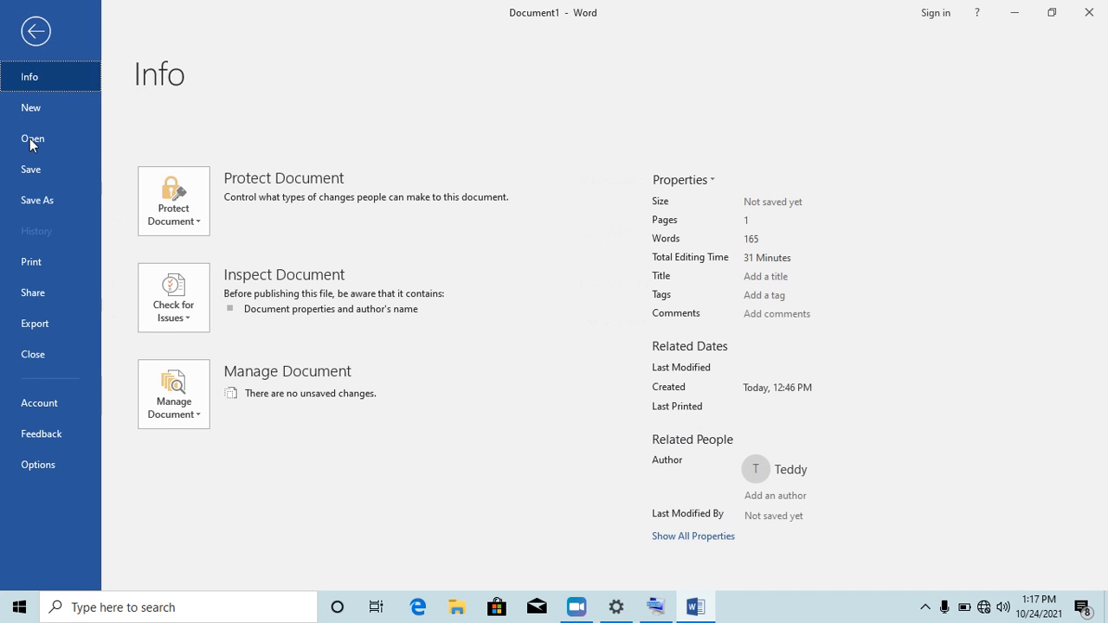
click(48, 200)
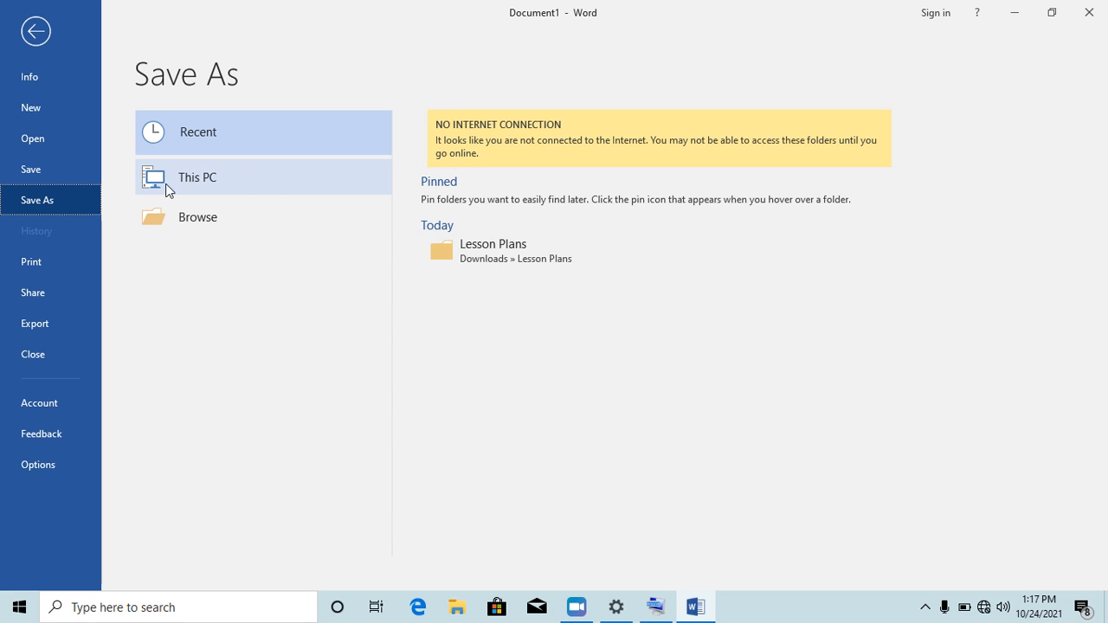
click(200, 182)
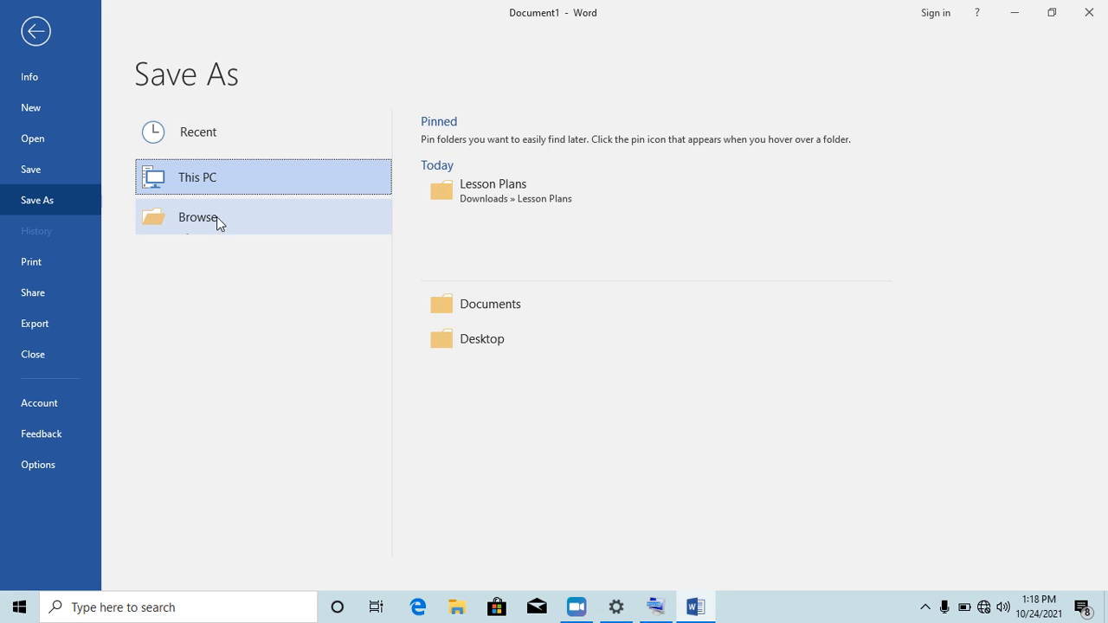
click(196, 220)
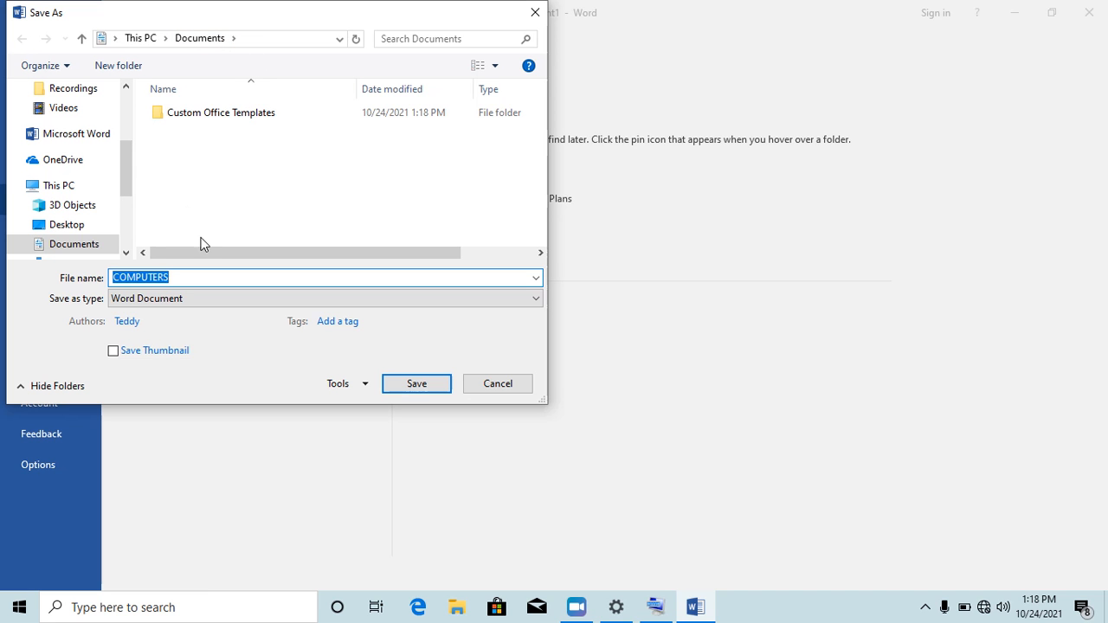
click(196, 278)
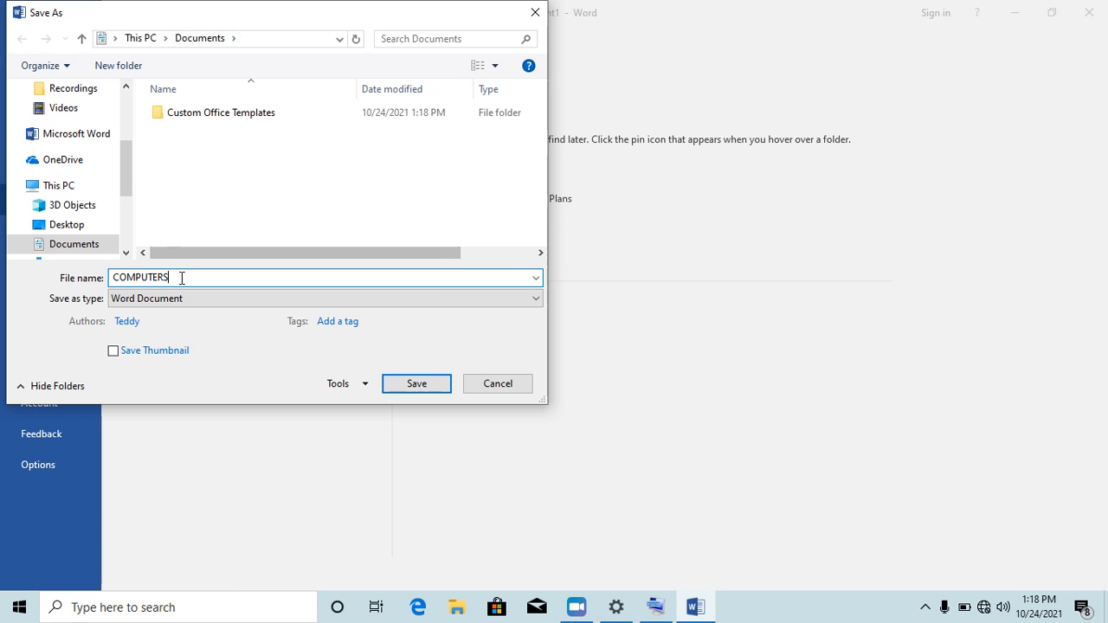
drag(181, 278, 106, 279)
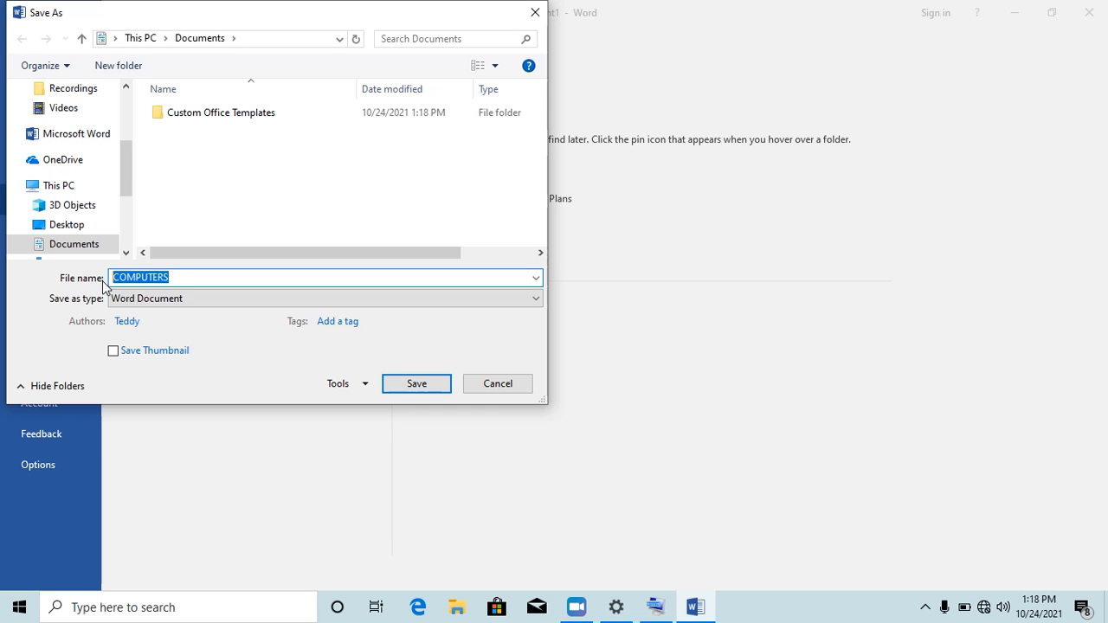
text(My first)
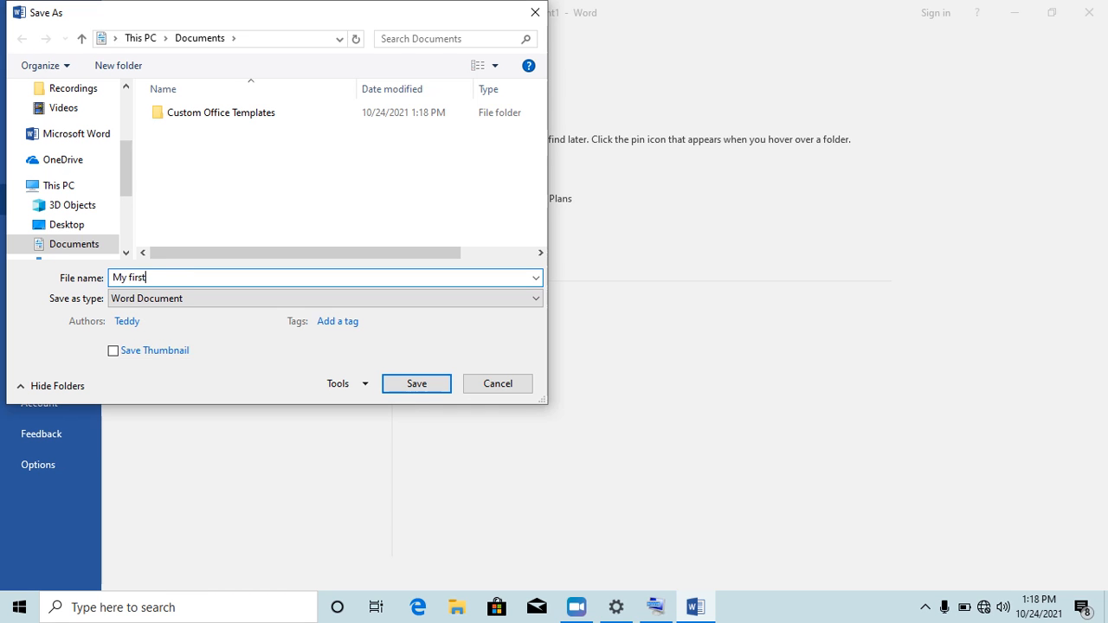
text( word document)
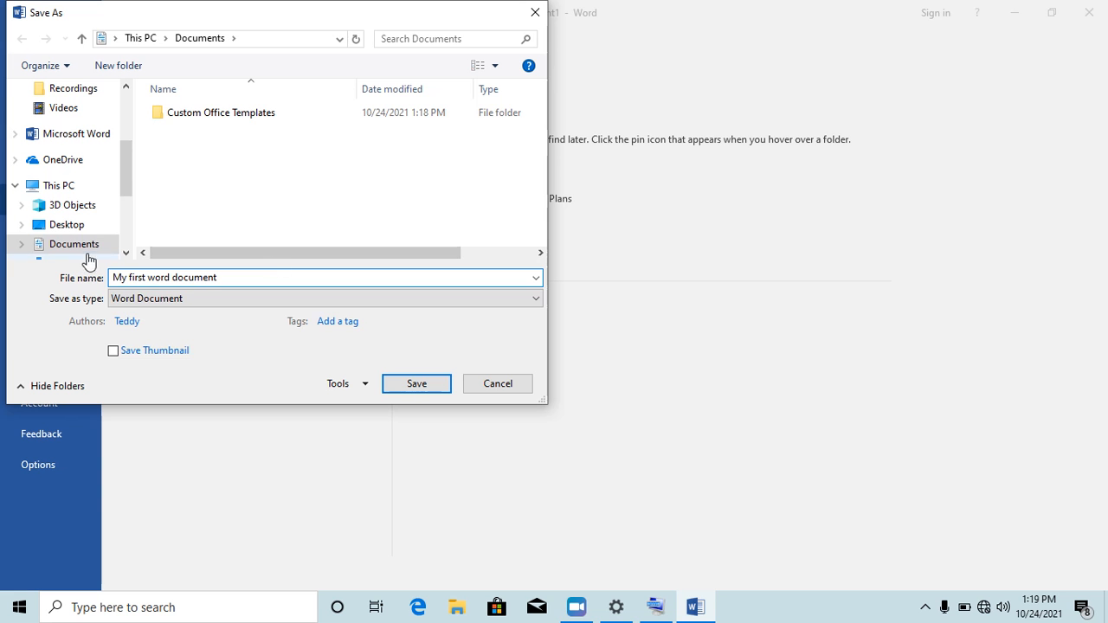
click(404, 381)
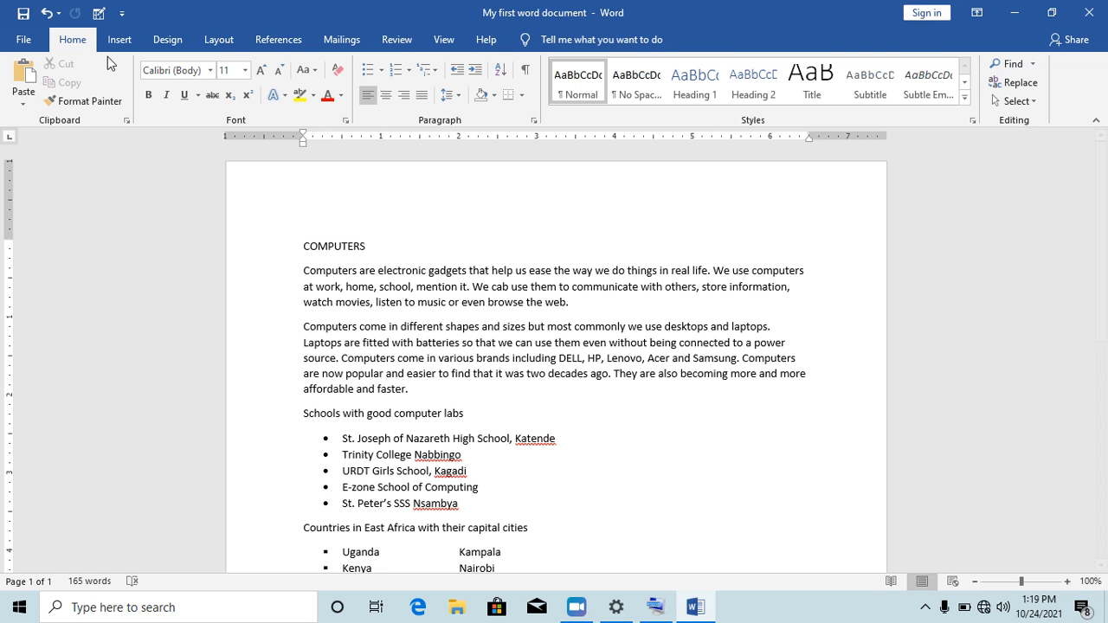
Save a PDF copy named "My first word document" in the Documents folder, and close the published PDF.
click(23, 39)
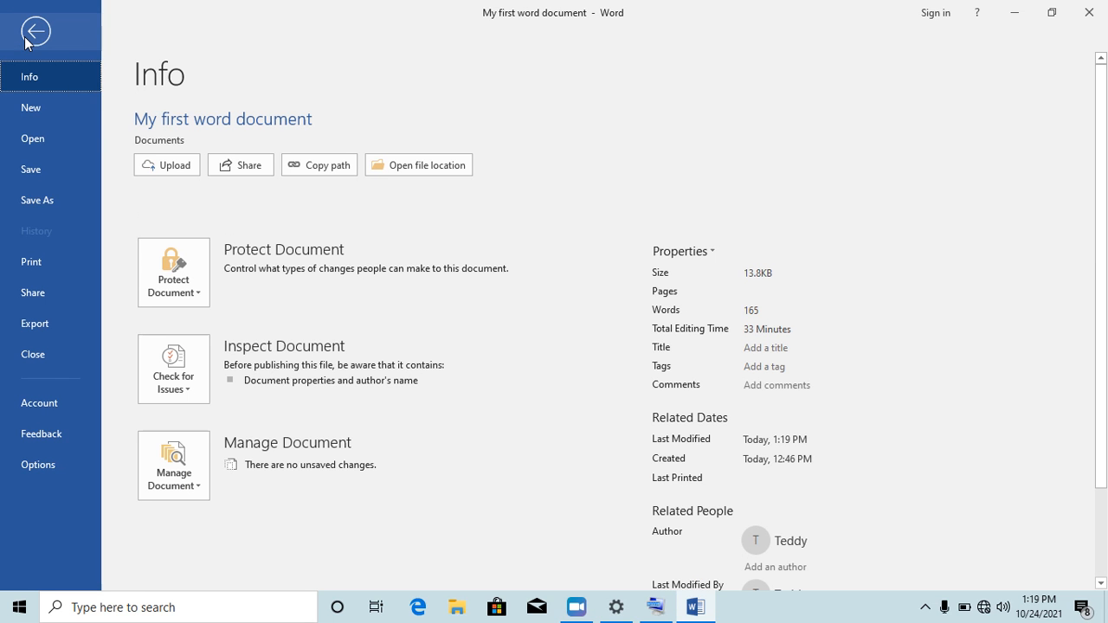
click(46, 201)
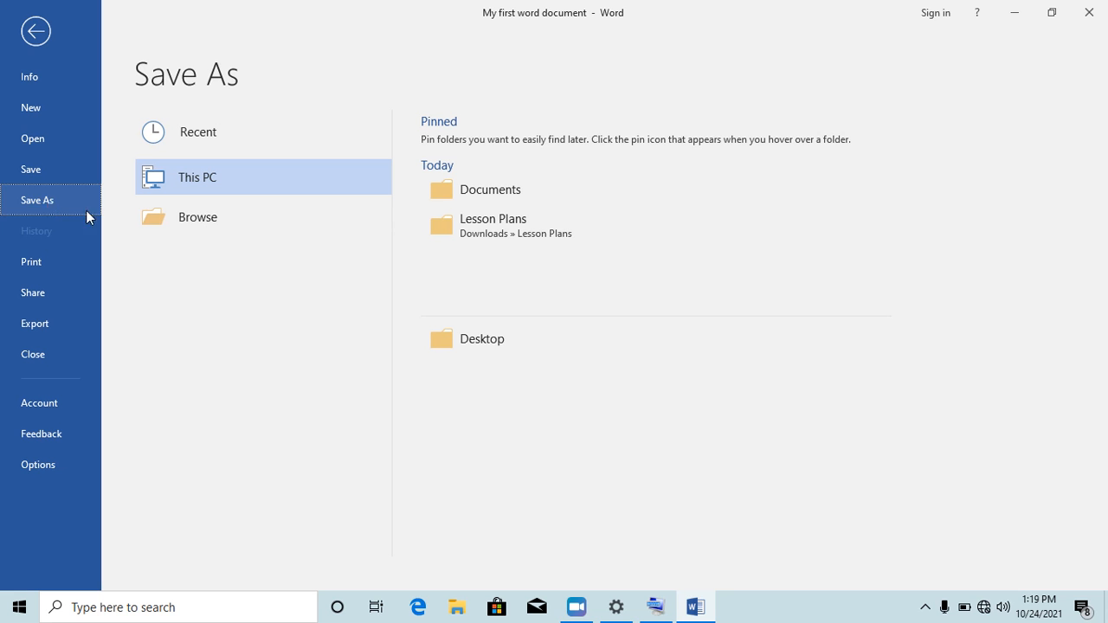
click(186, 220)
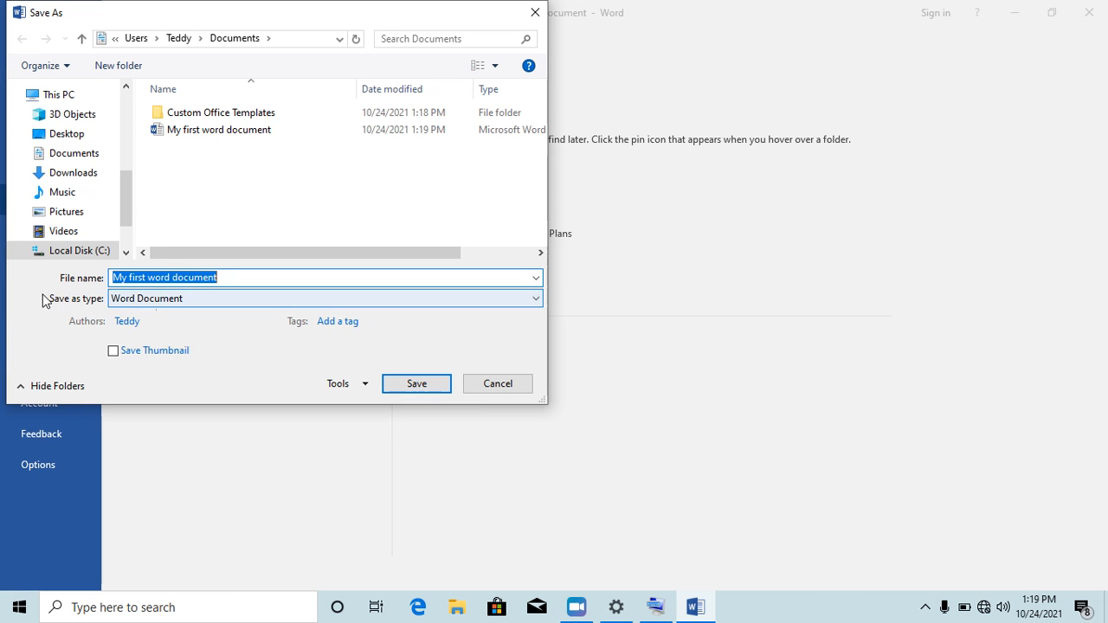
click(533, 299)
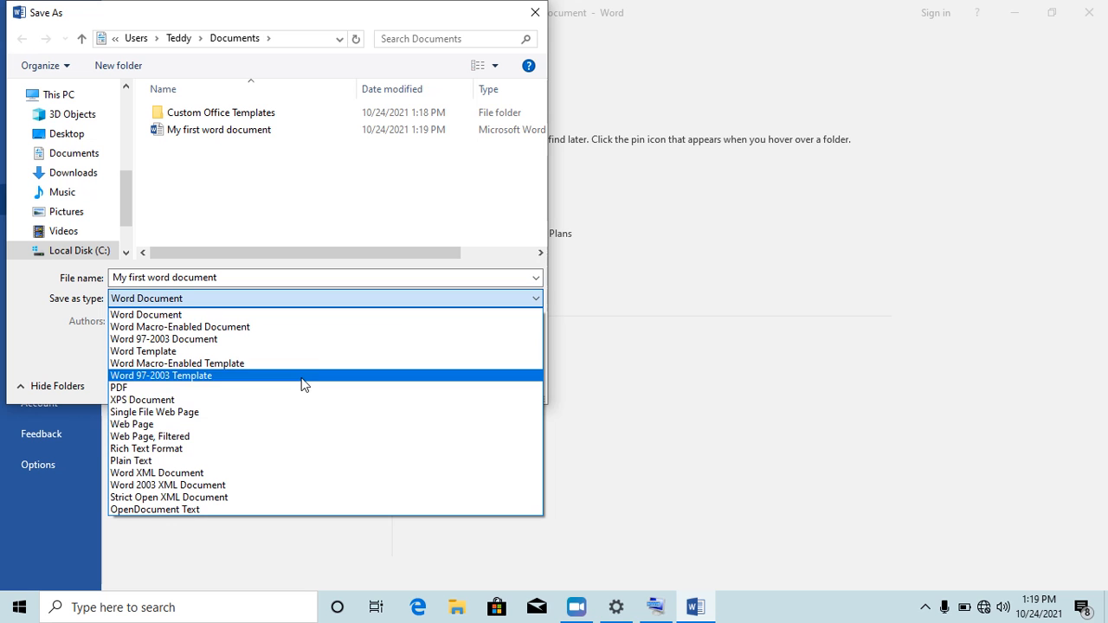
click(183, 388)
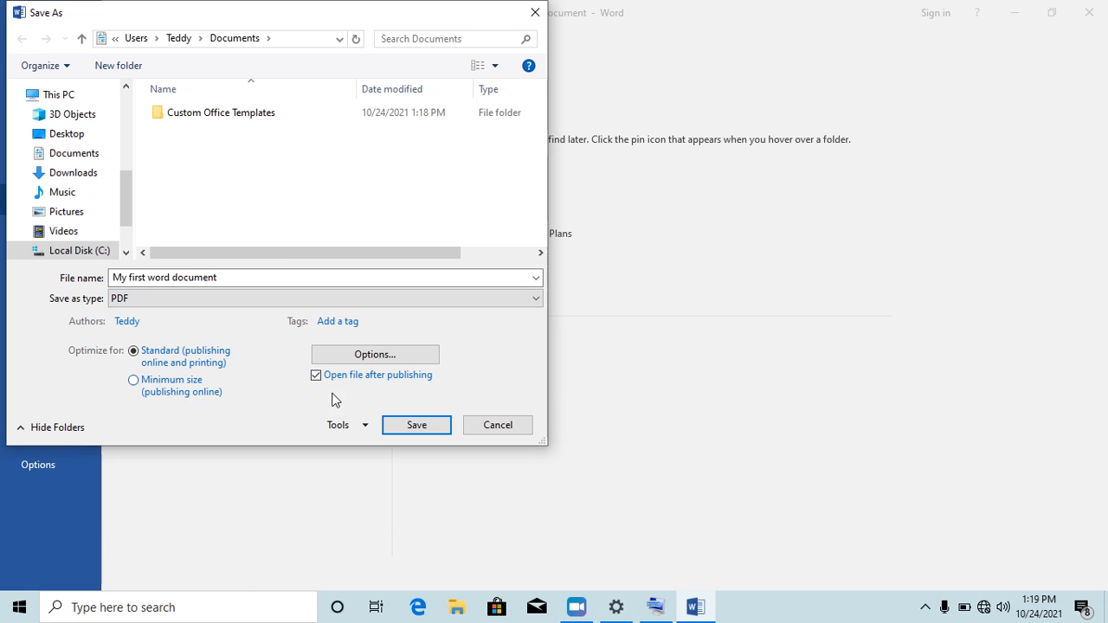
click(416, 426)
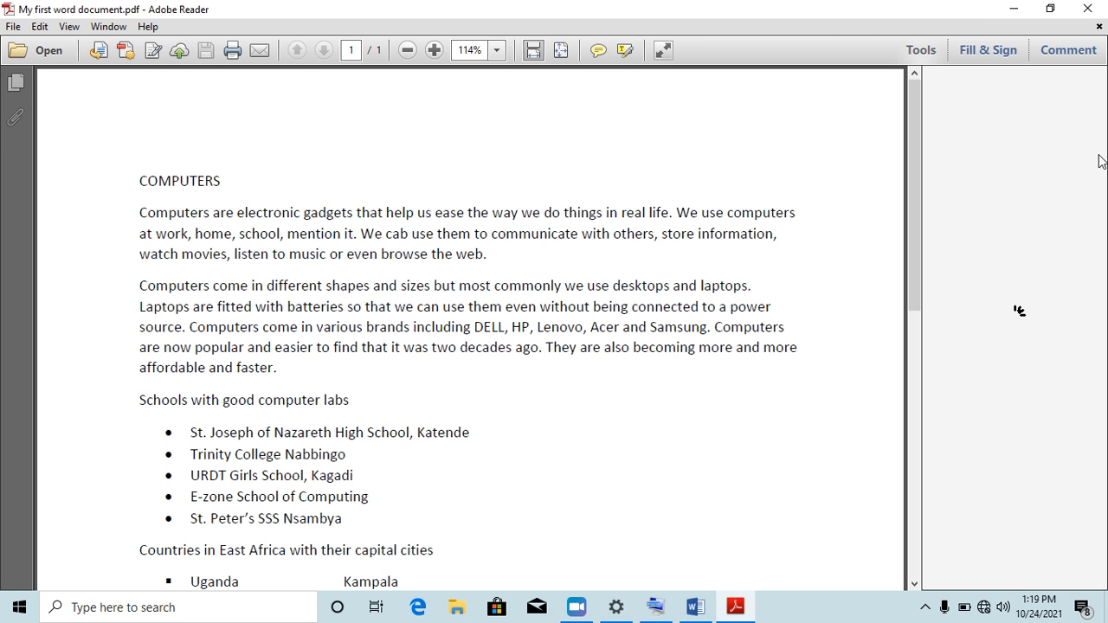
click(1089, 10)
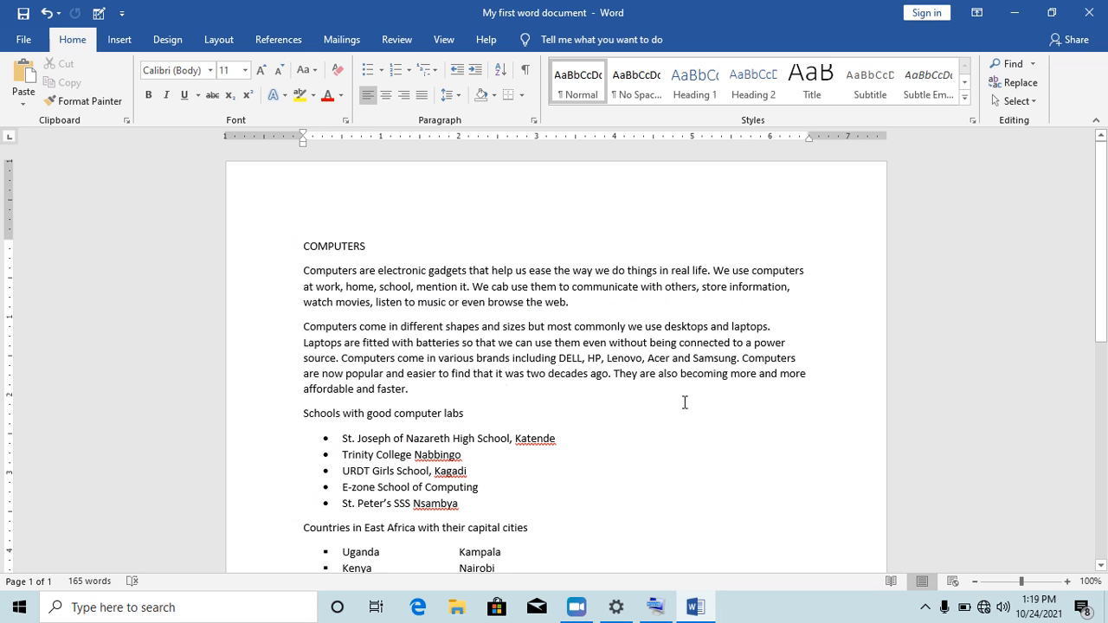
Minimise the document window to show the desktop, and restore the window.
click(1011, 13)
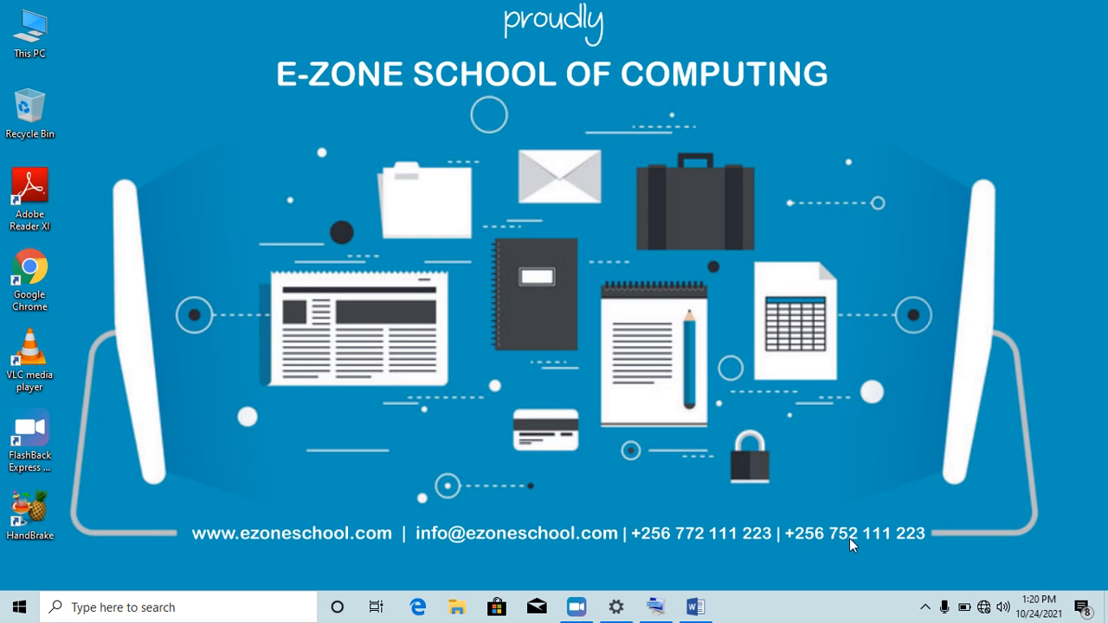
click(695, 607)
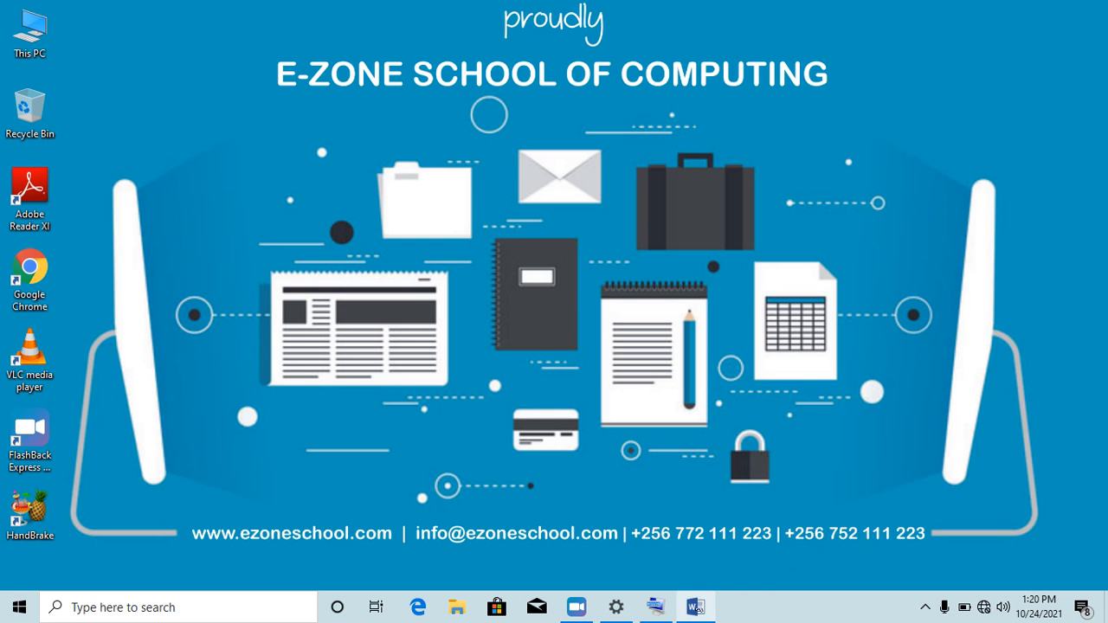
click(639, 435)
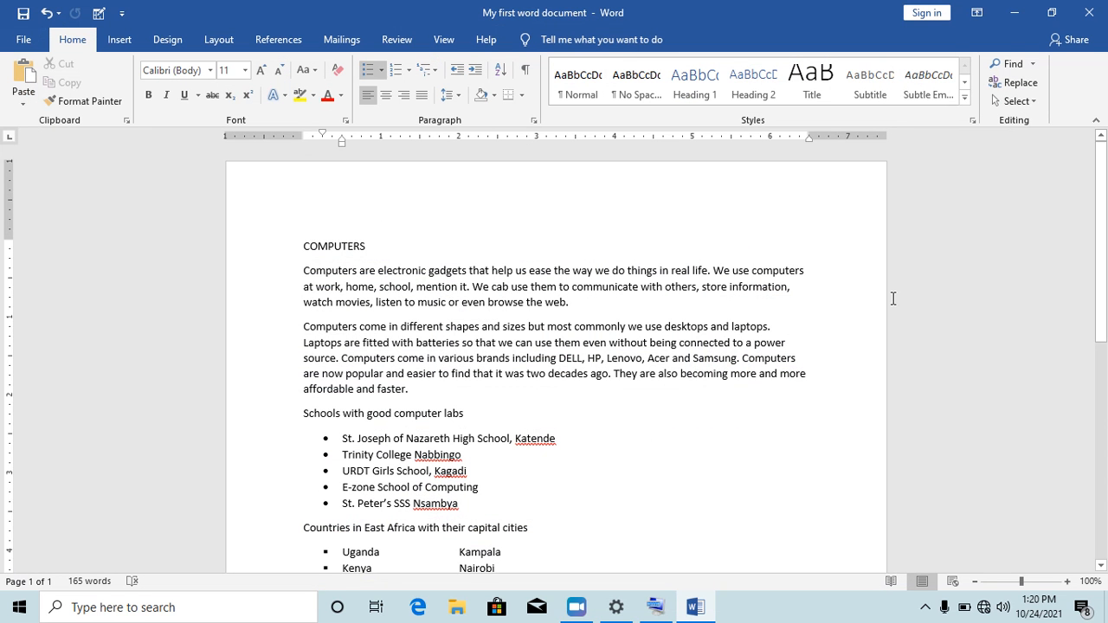
Select the "COMPUTERS" heading, view the On-Screen Keyboard and minimise it, and clear the selection.
mouse_move(1106, 191)
mouse_down()
mouse_move(1106, 236)
mouse_move(1106, 210)
mouse_up()
drag(368, 208, 304, 215)
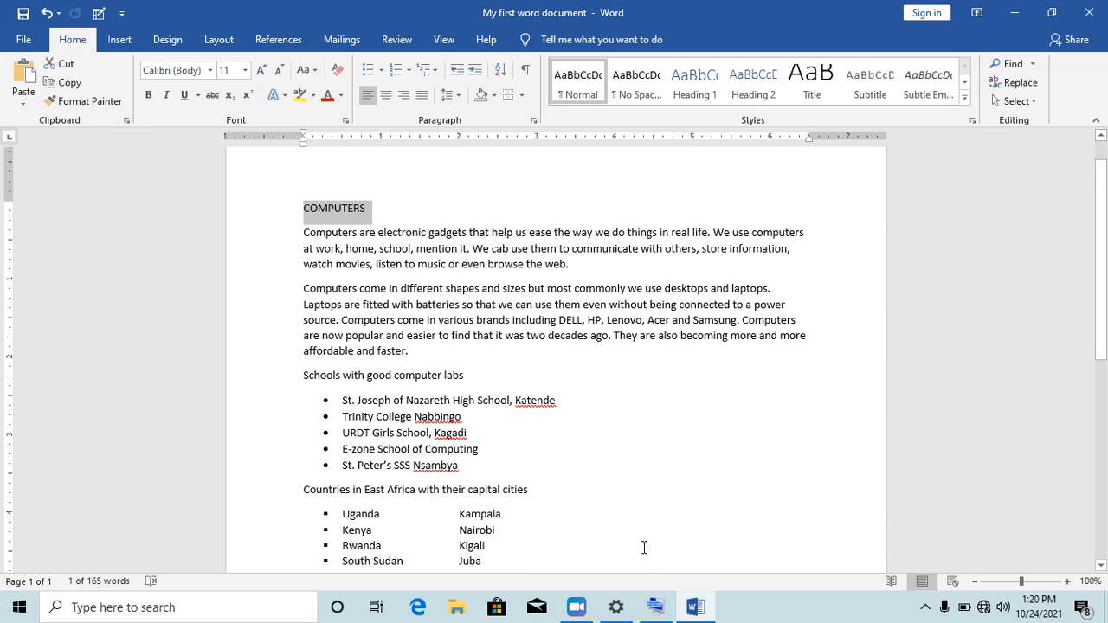
click(656, 607)
right_click(656, 607)
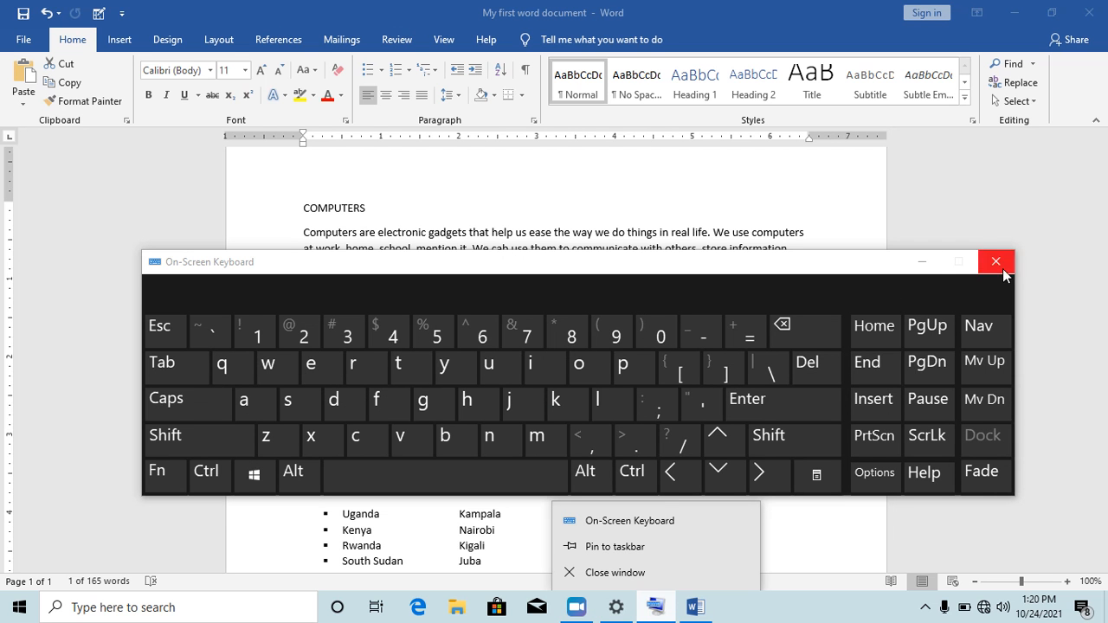
click(923, 261)
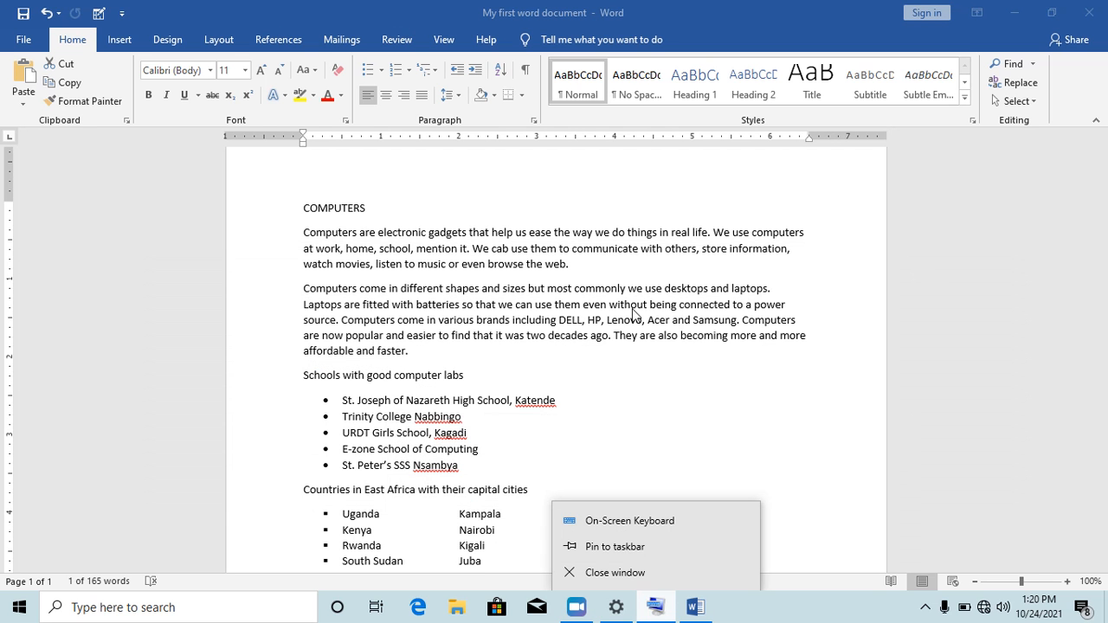
click(559, 296)
click(450, 268)
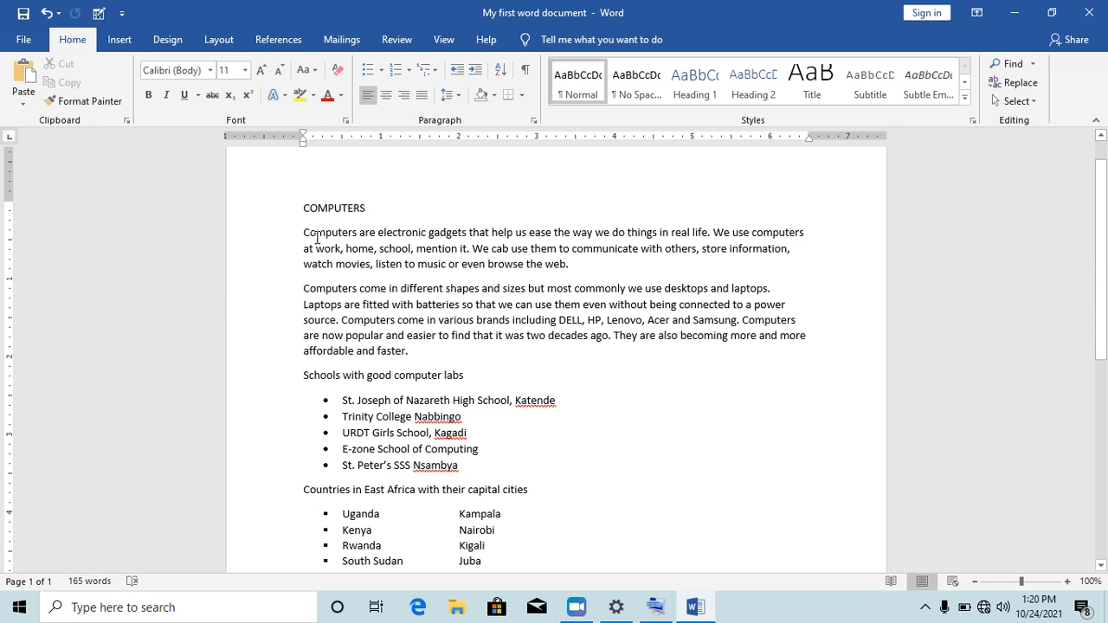
Select the first paragraph under "COMPUTERS", clear the selection, and briefly view the On-Screen Keyboard.
drag(304, 232, 591, 258)
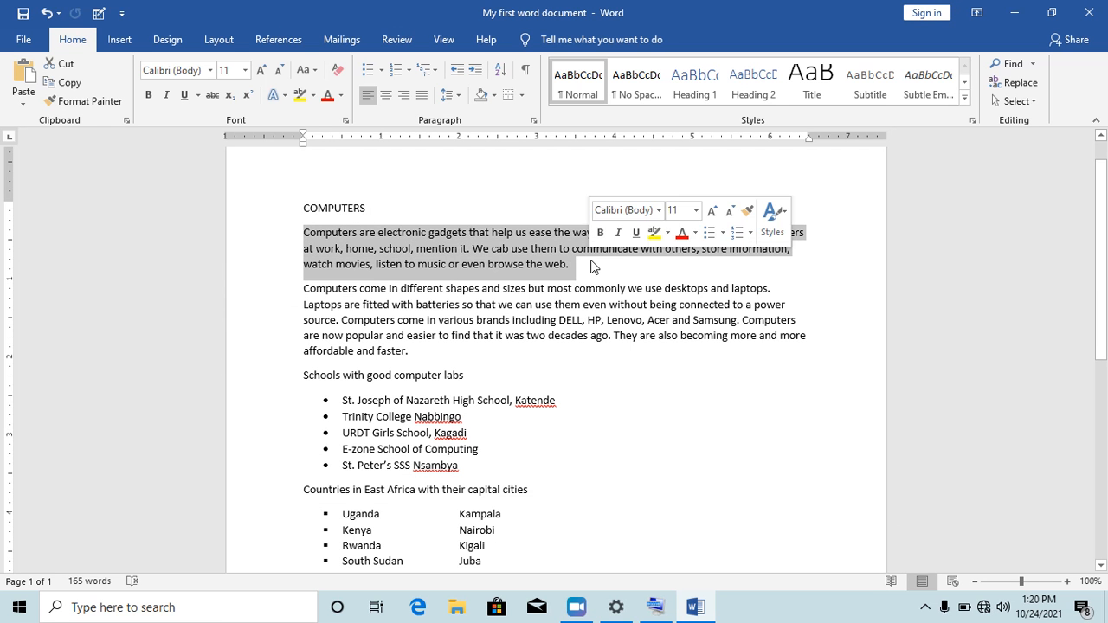
click(586, 268)
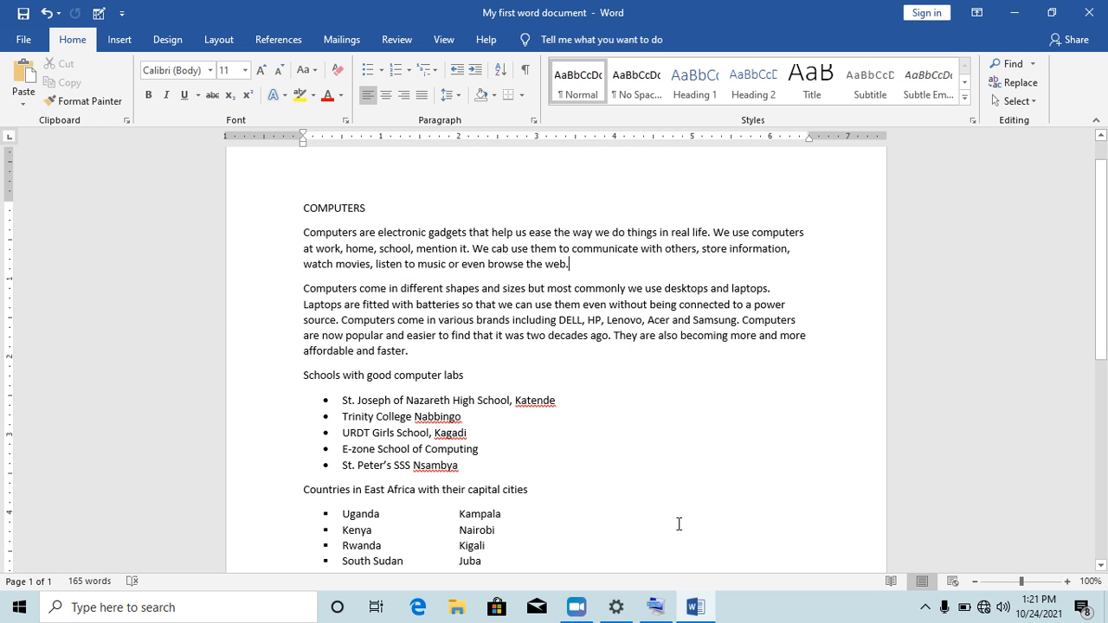
click(656, 607)
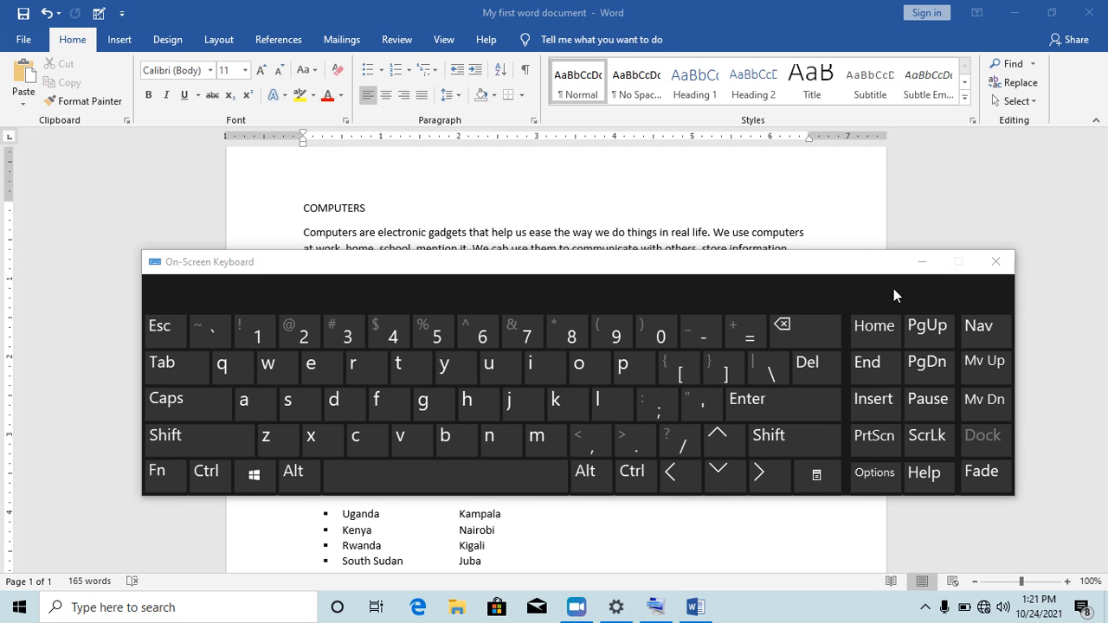
click(921, 265)
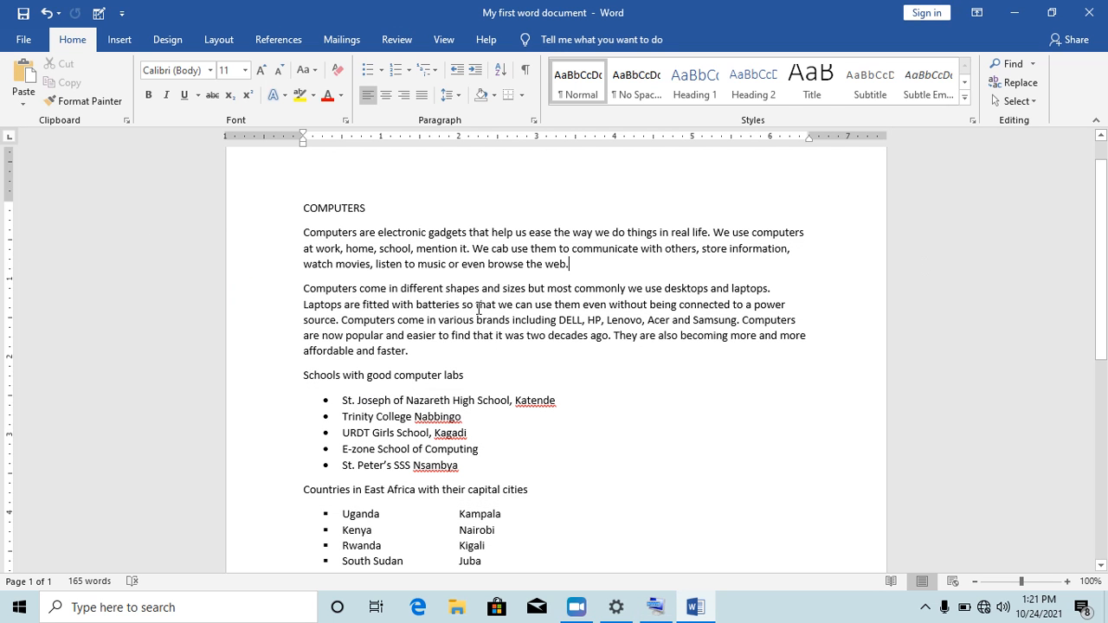
Select the heading "Schools with good computer labs", and instead select the bulleted list of schools below it.
click(425, 353)
drag(301, 376, 462, 375)
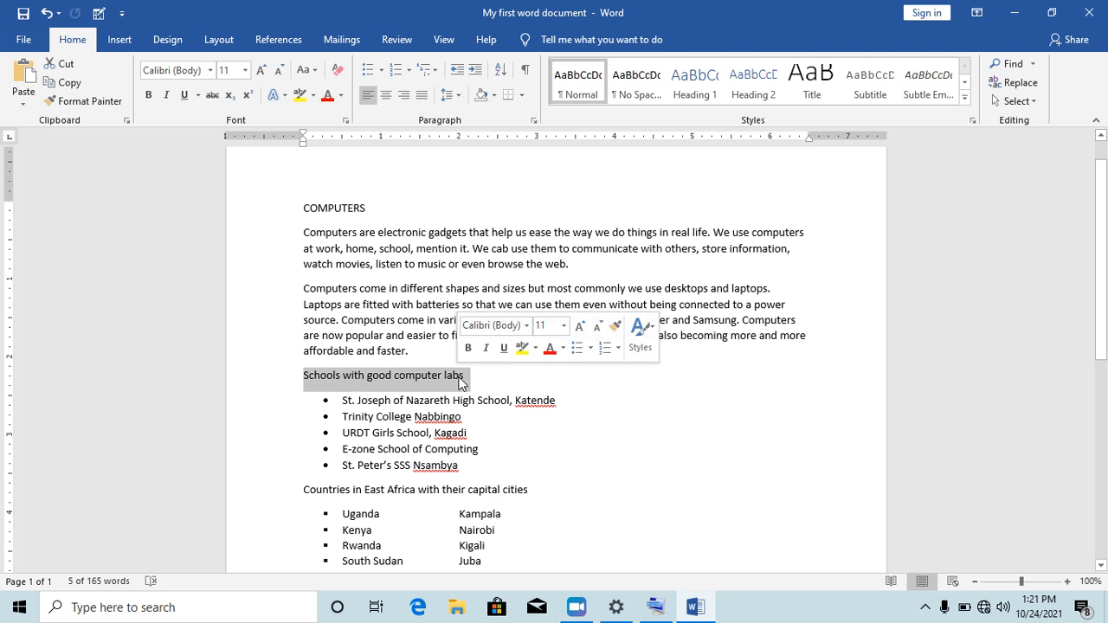
click(468, 473)
drag(465, 470, 348, 402)
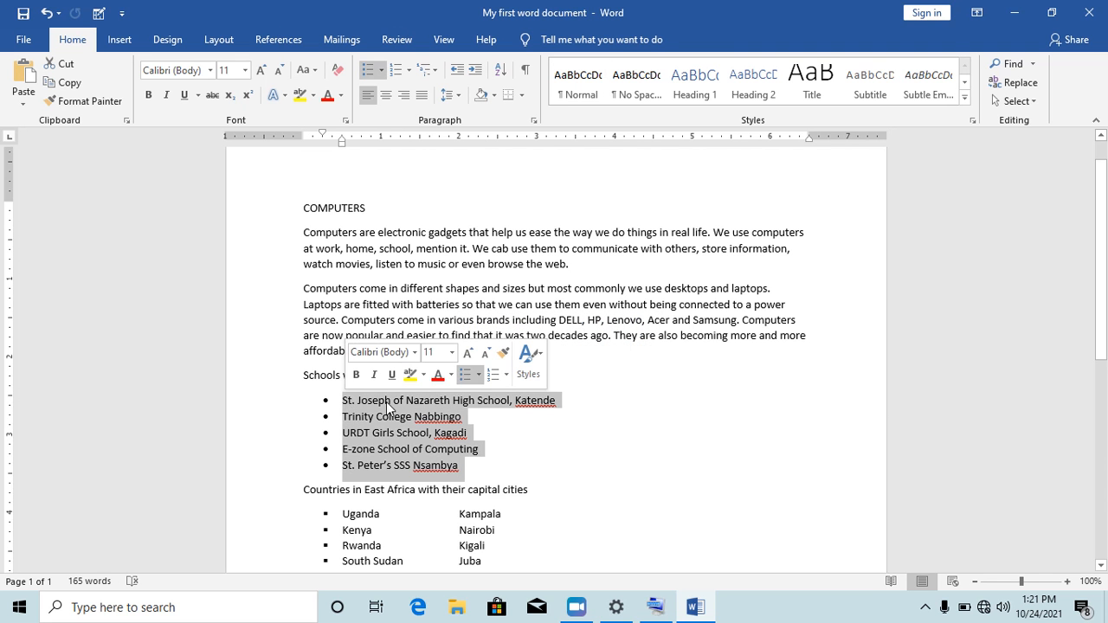
Select the bulleted list of East African countries with their capital cities, and clear the selection.
drag(1105, 308, 1105, 360)
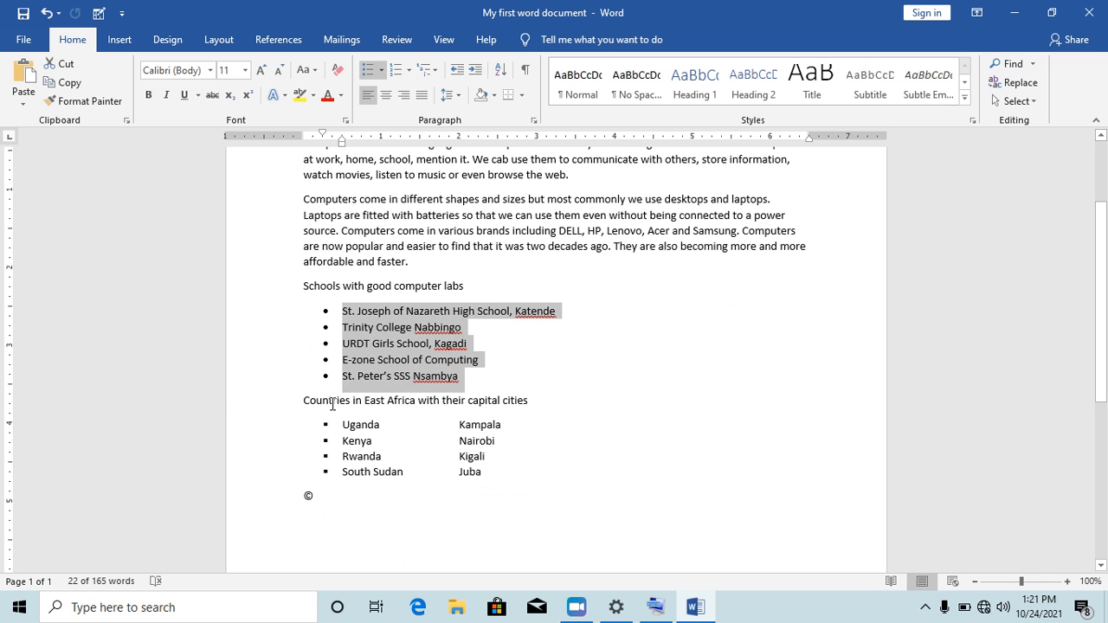
drag(343, 425, 485, 475)
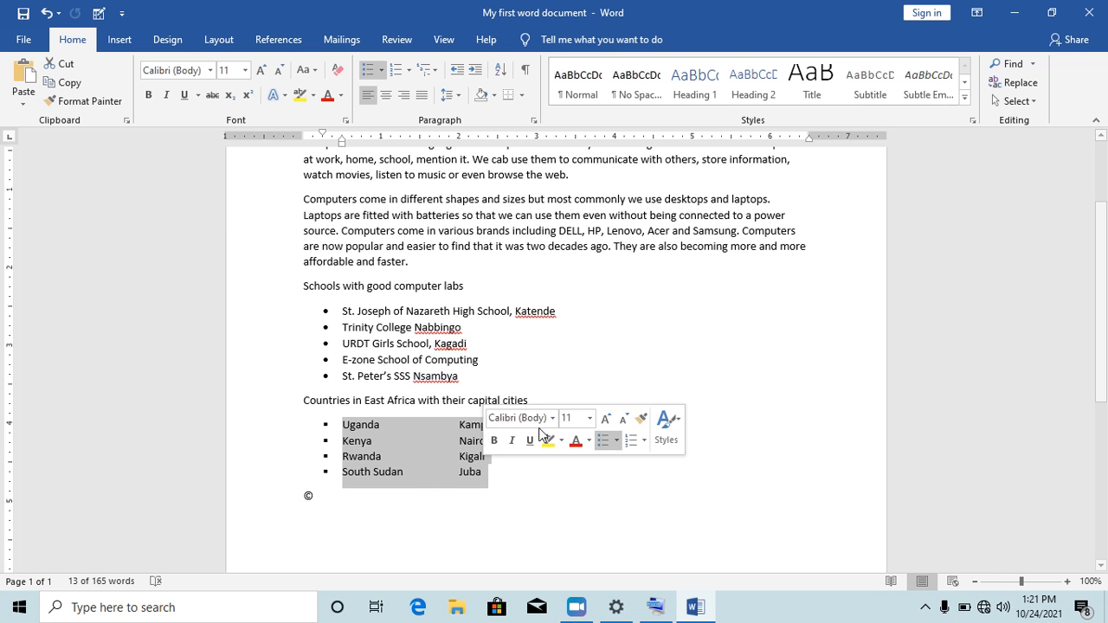
click(507, 397)
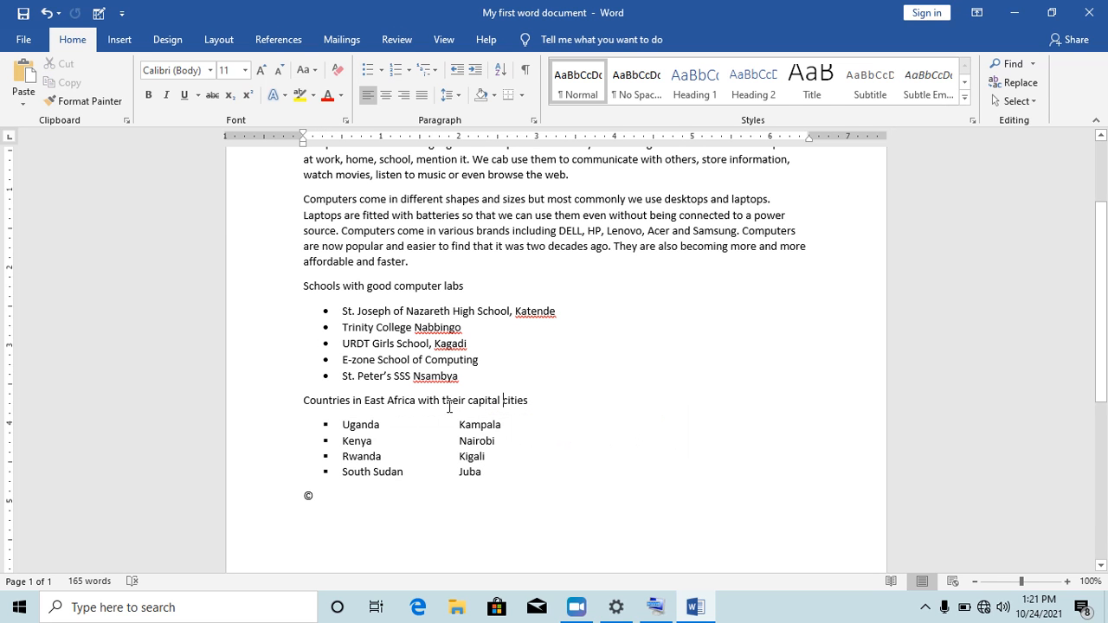